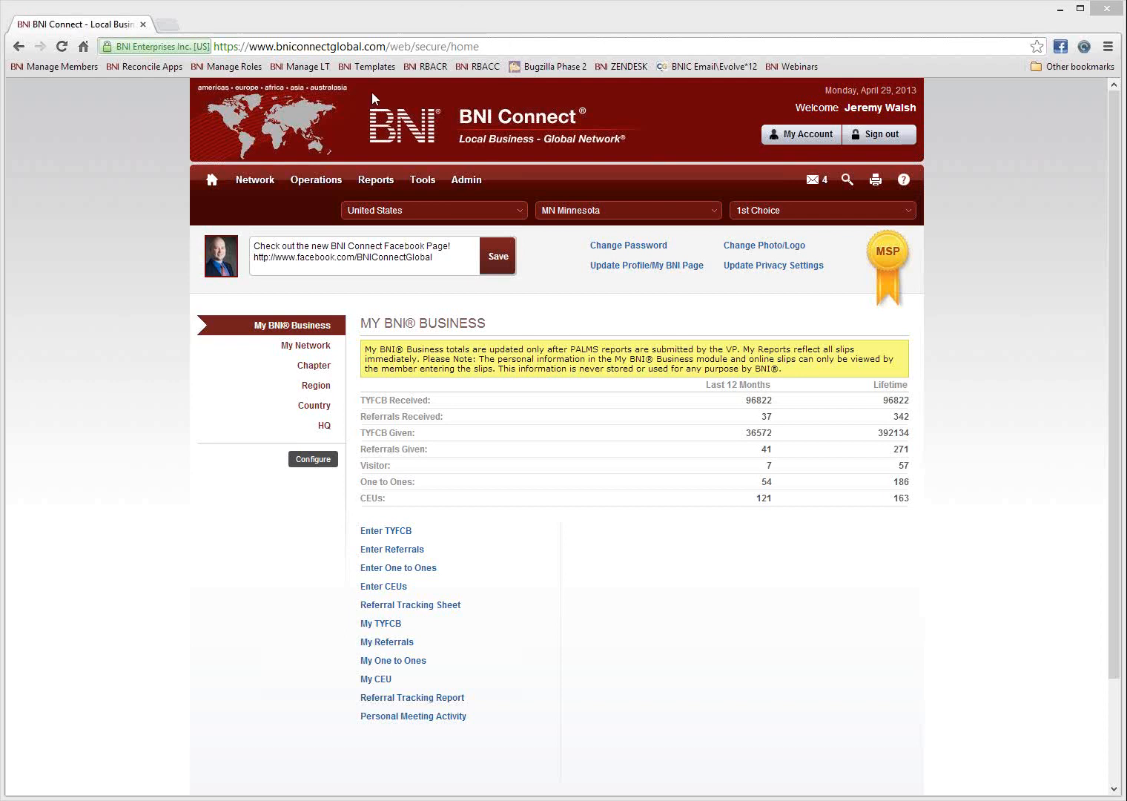
Open the BNIConnectGlobal YouTube channel at youtube.com/bniconnectglobal in a new tab and show its list of videos
click(173, 26)
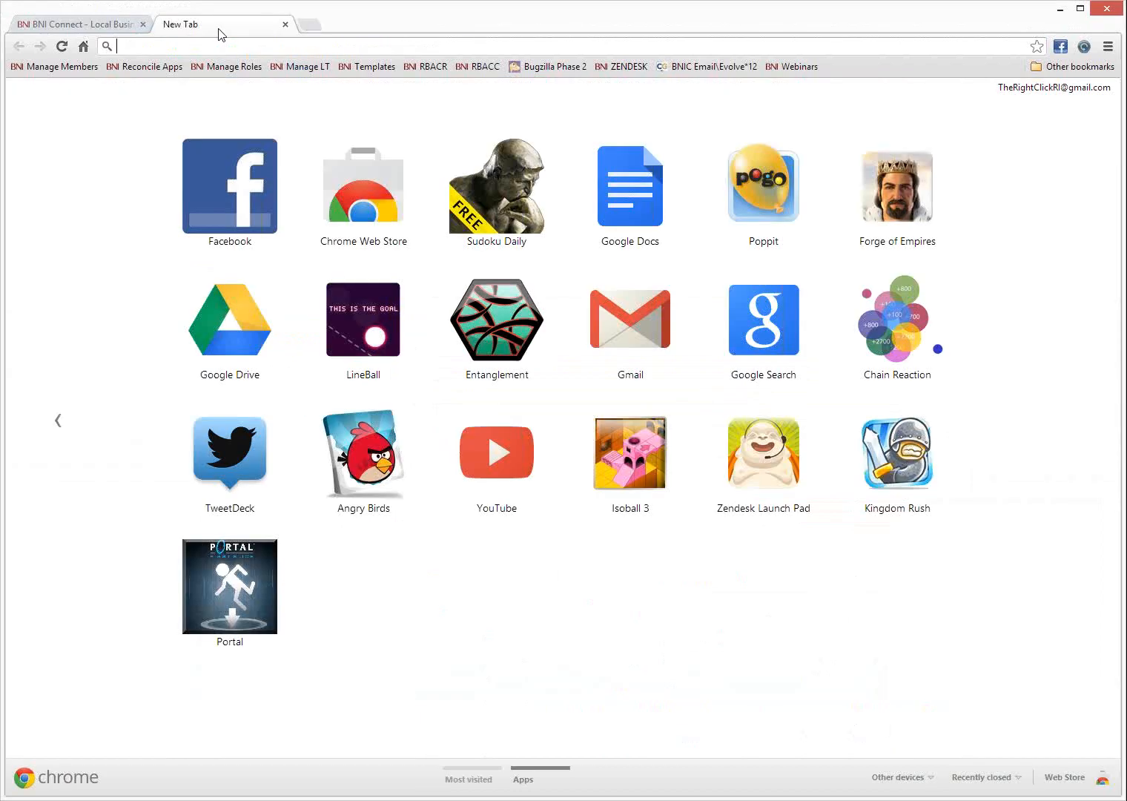
text(you)
key(Return)
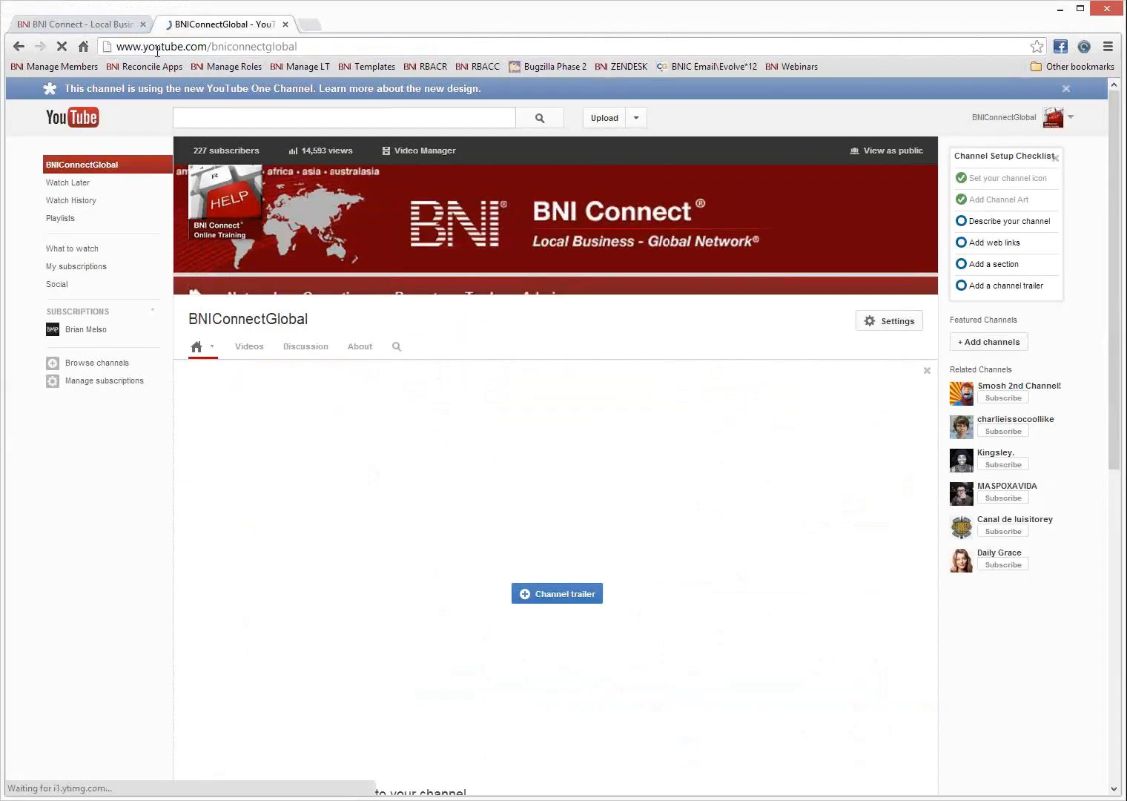
click(251, 348)
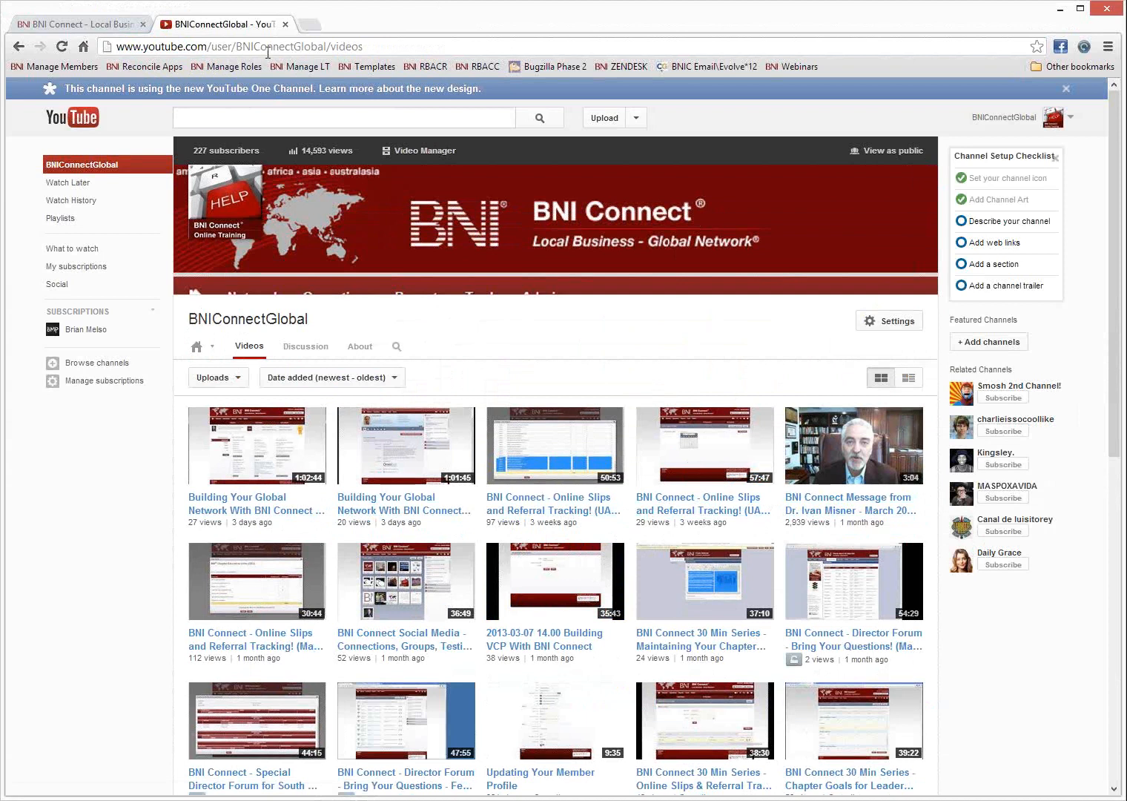
Browse the support forums and trainings on BNI Connect's help site, and close the support and YouTube tabs
click(95, 24)
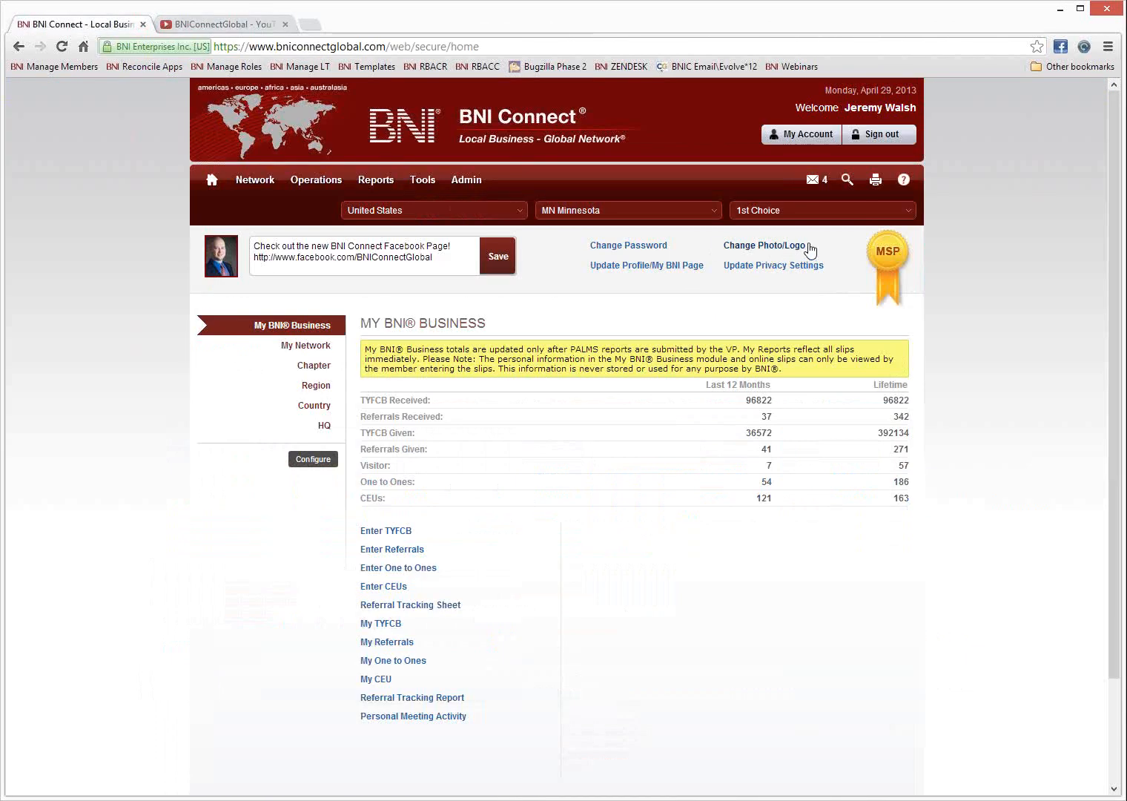
click(903, 181)
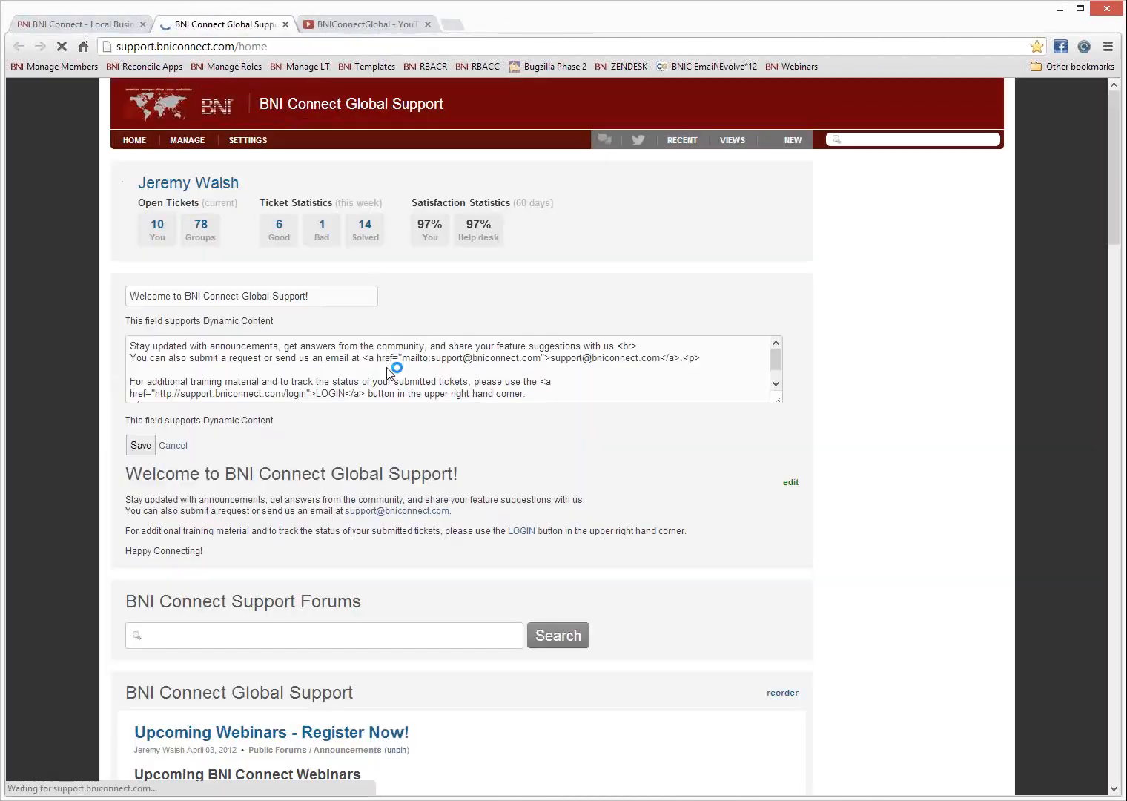
scroll(391, 374, down, 20)
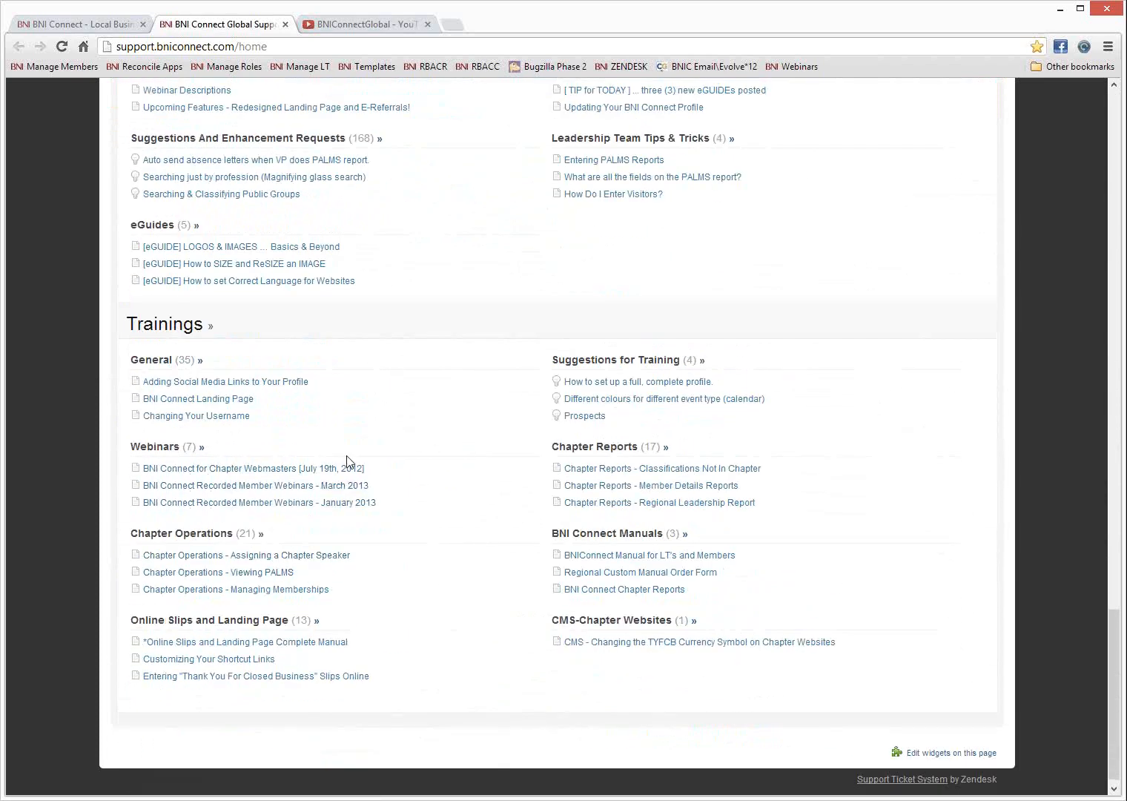
scroll(389, 428, up, 20)
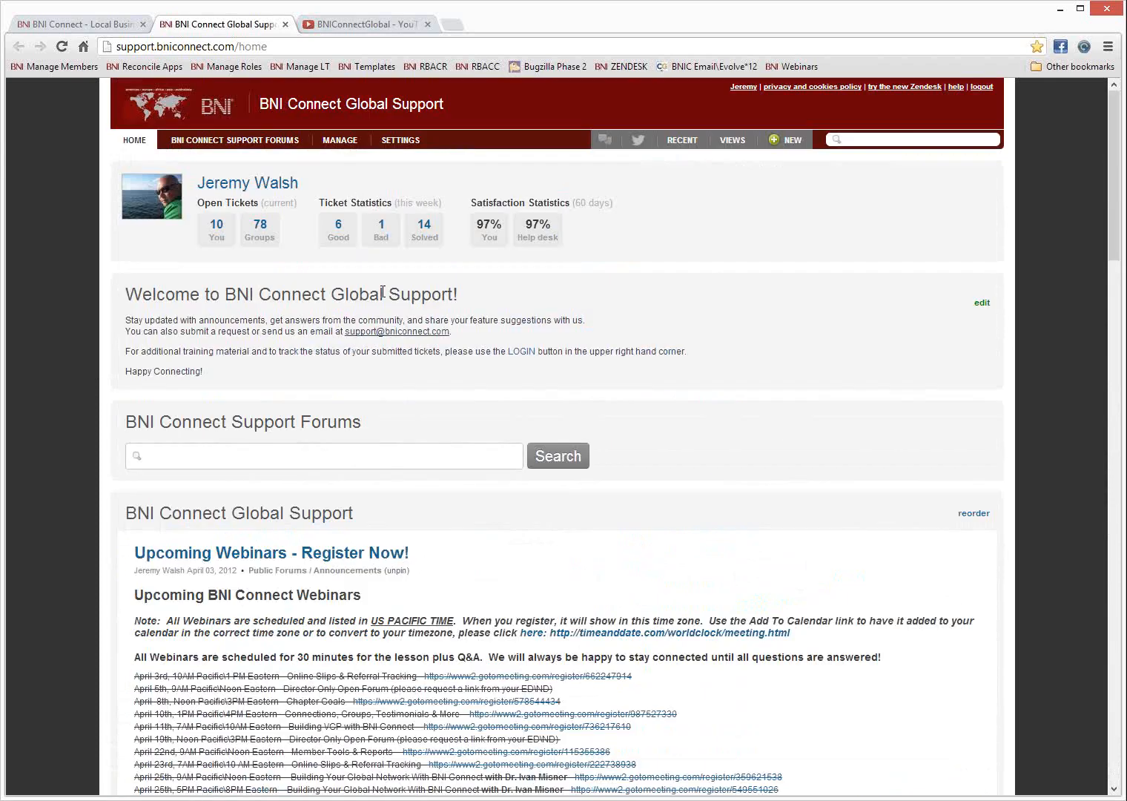
click(284, 23)
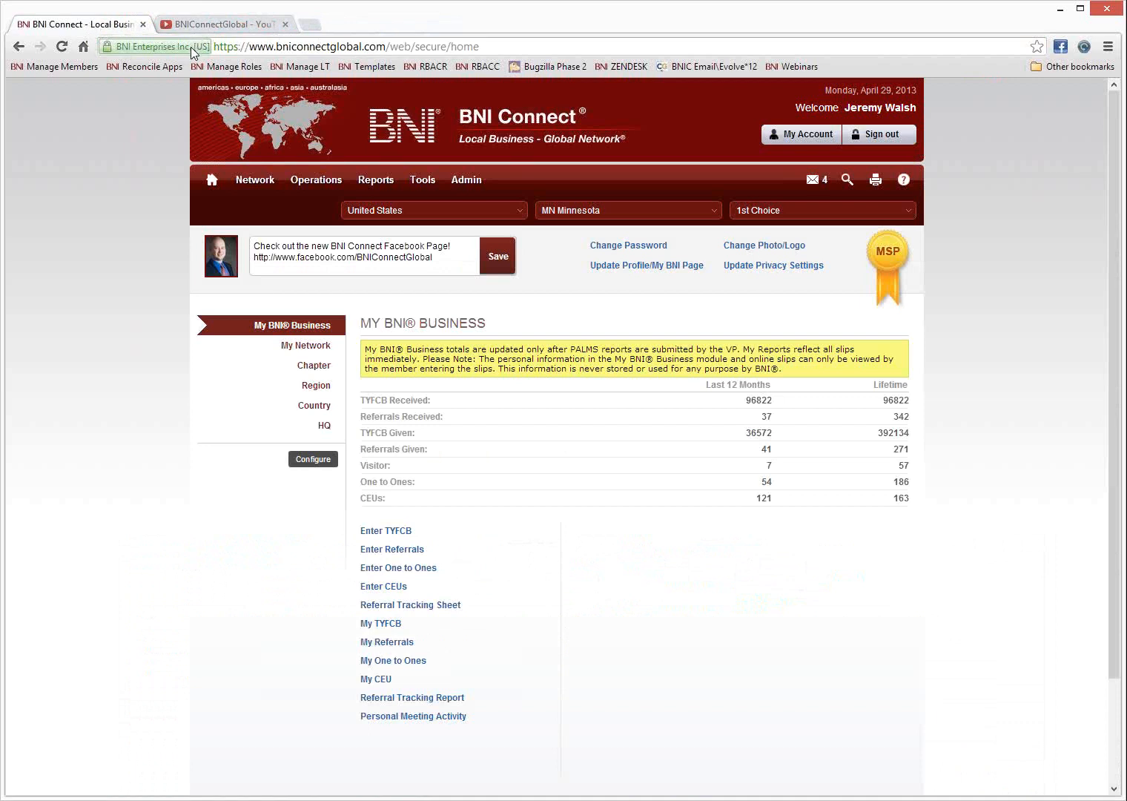
click(285, 24)
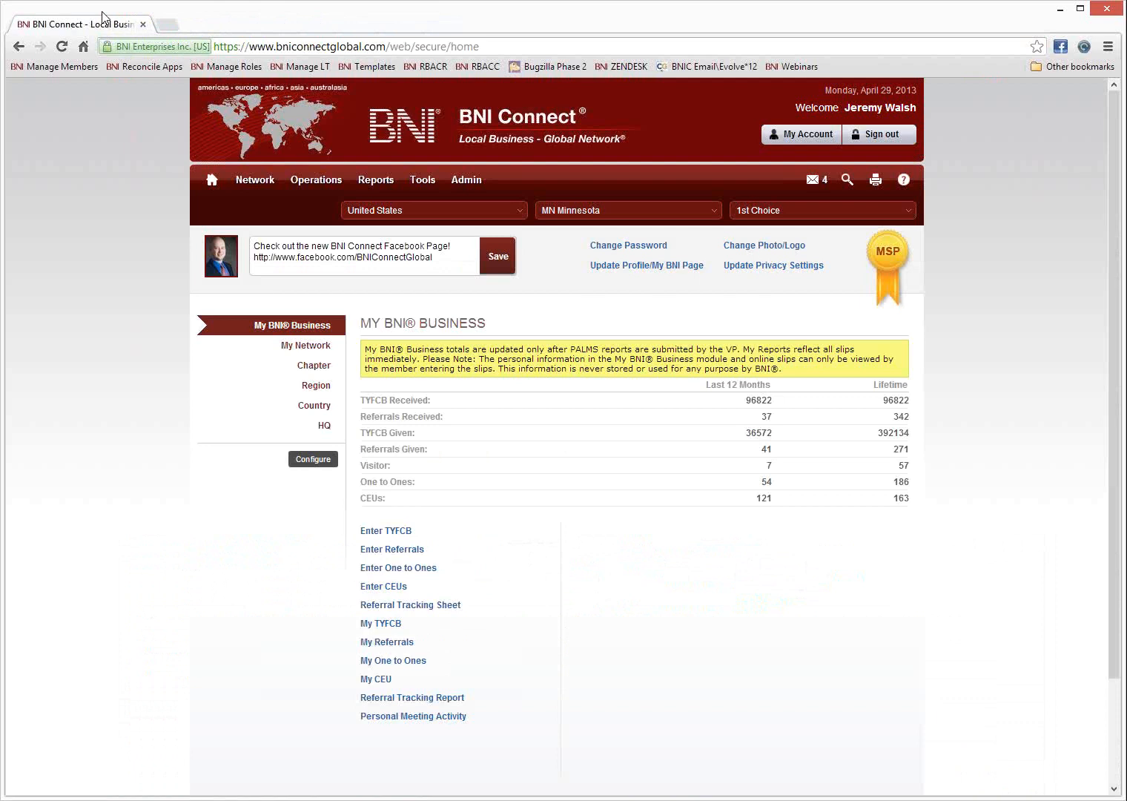
On antarcticreferrals.com in a new tab, find members without any search criteria and open the first listed member's details
click(166, 24)
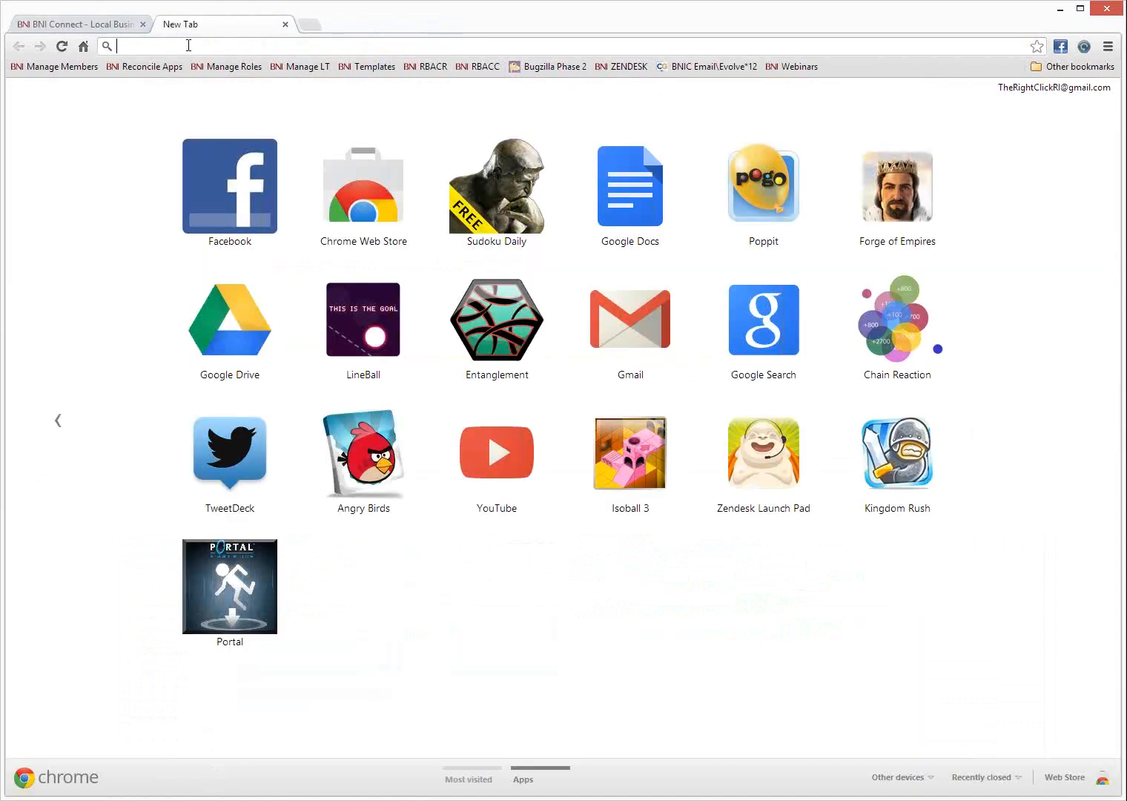
text(antarcticreferrals.com)
key(Return)
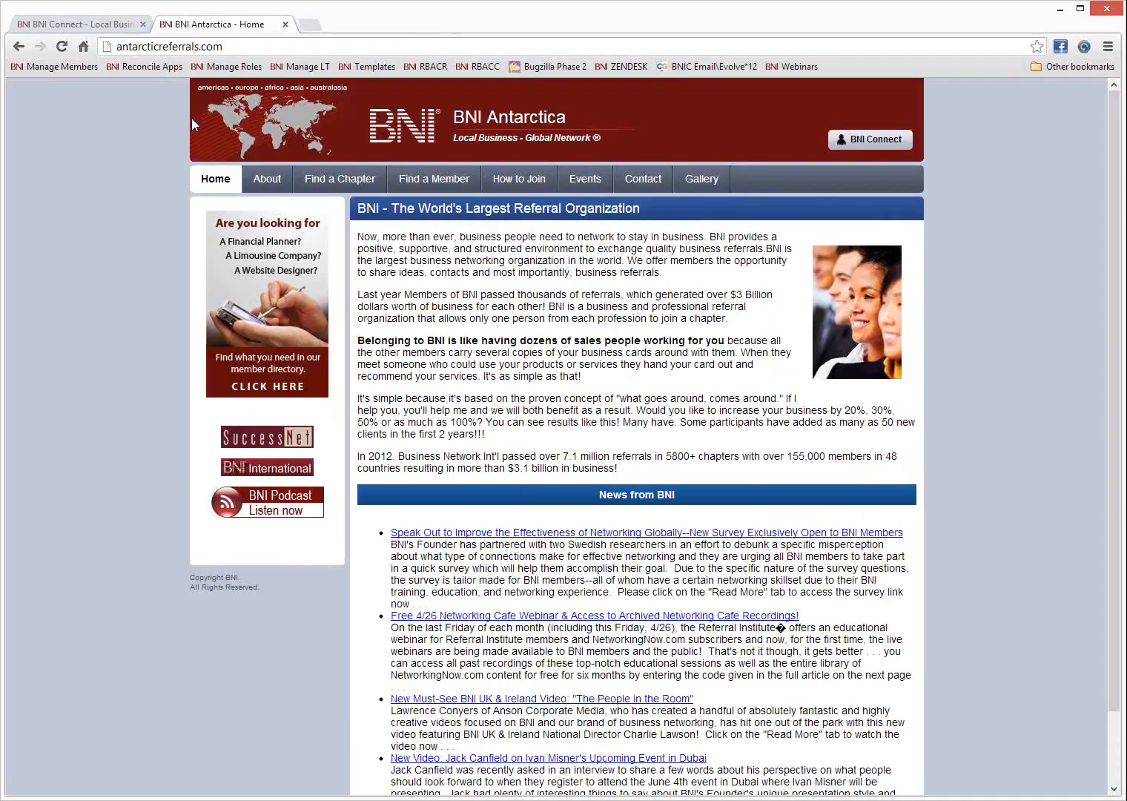
click(456, 185)
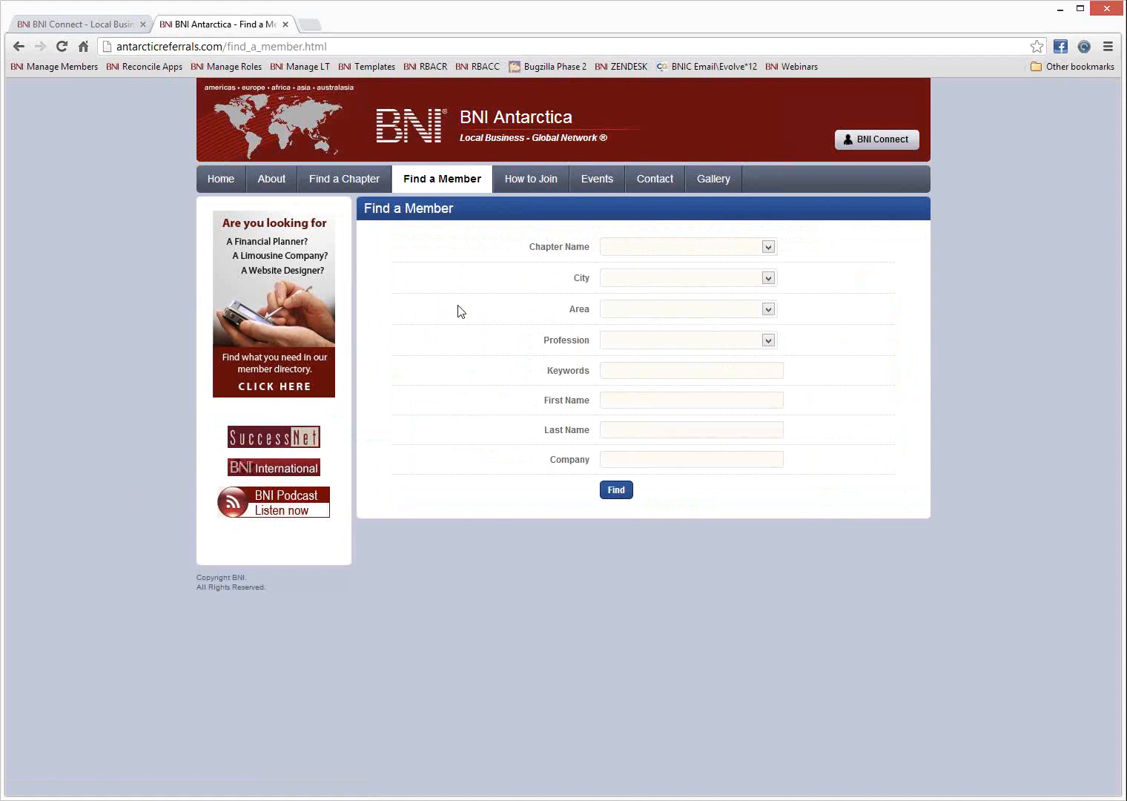
click(602, 489)
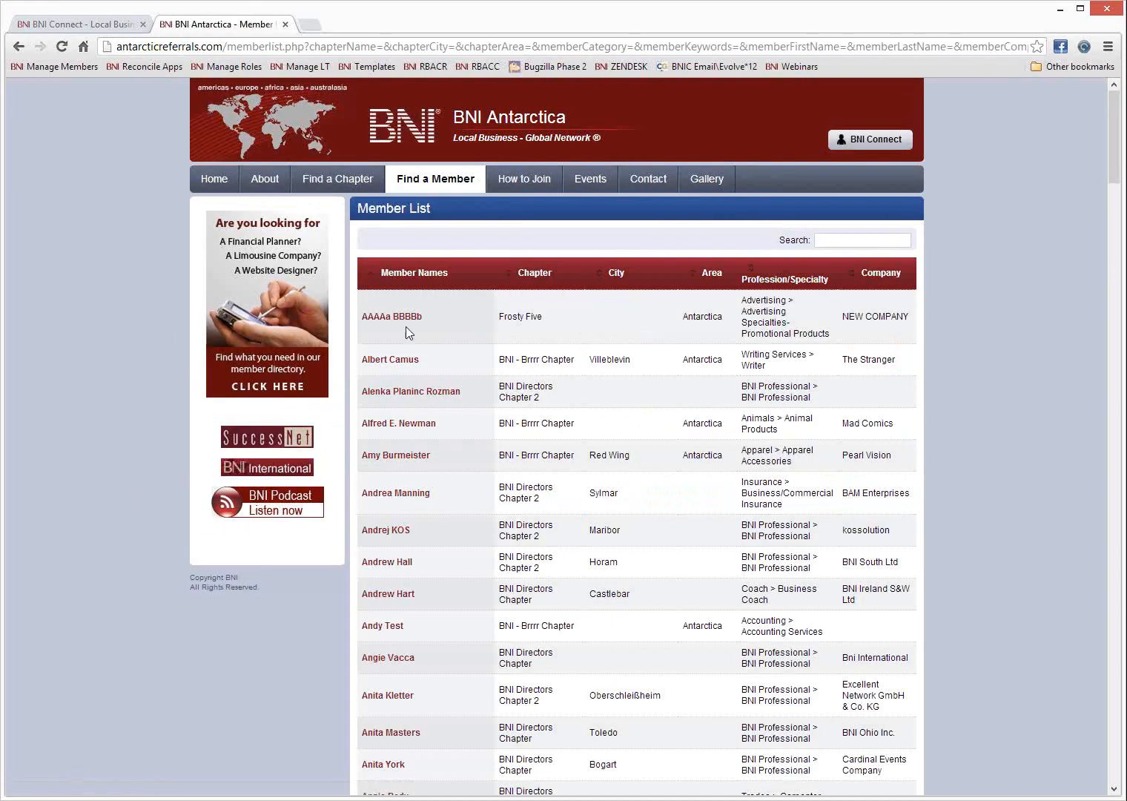
click(401, 323)
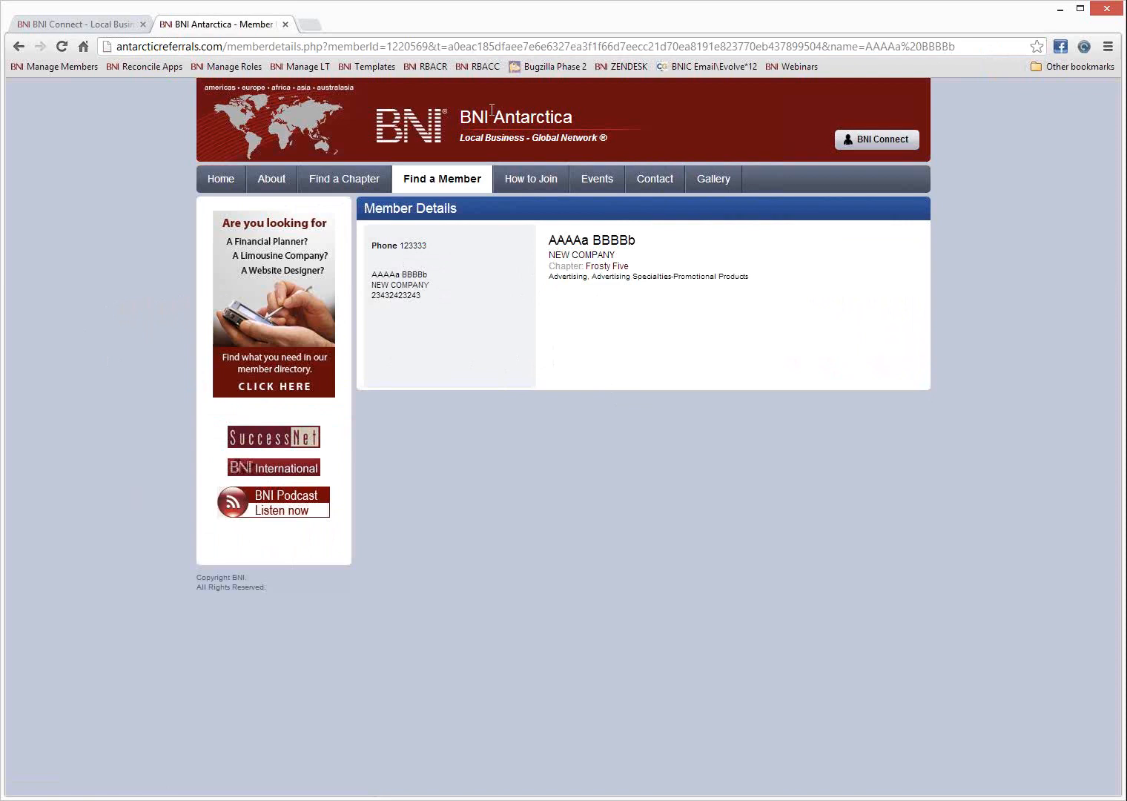
click(469, 49)
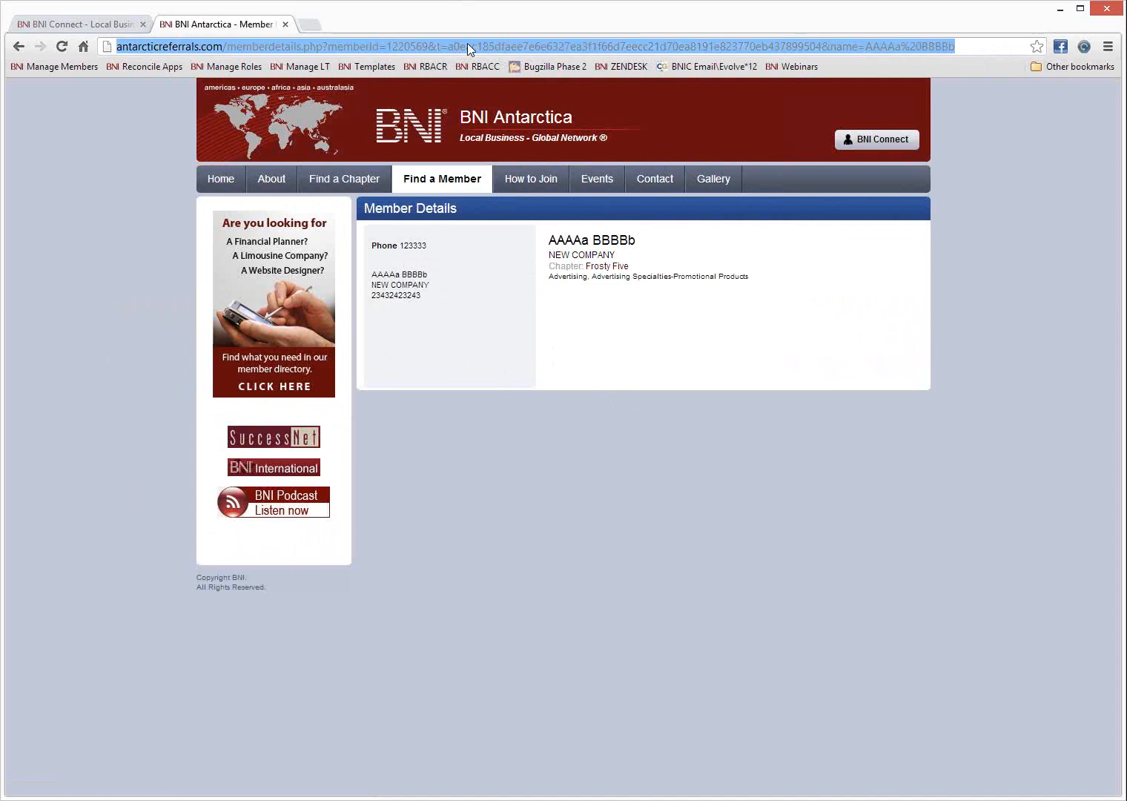
text(bniri)
key(Return)
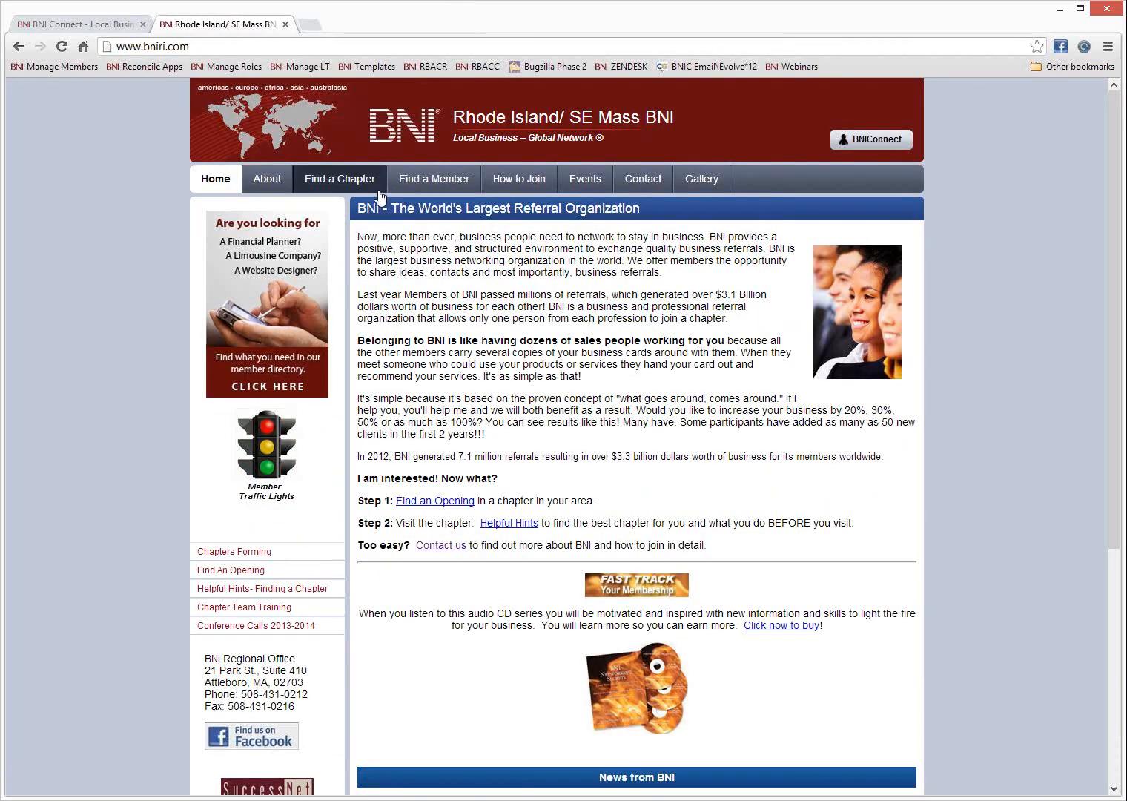
click(415, 185)
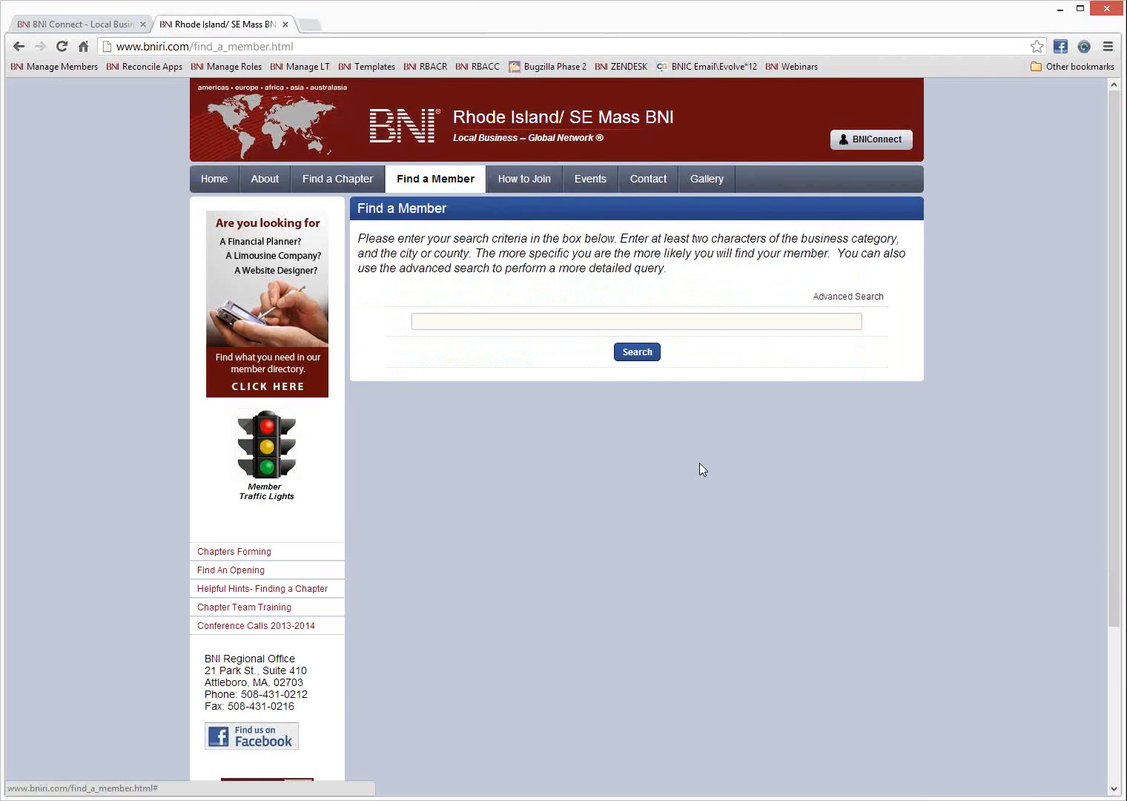
click(548, 321)
text(jeremy walsh)
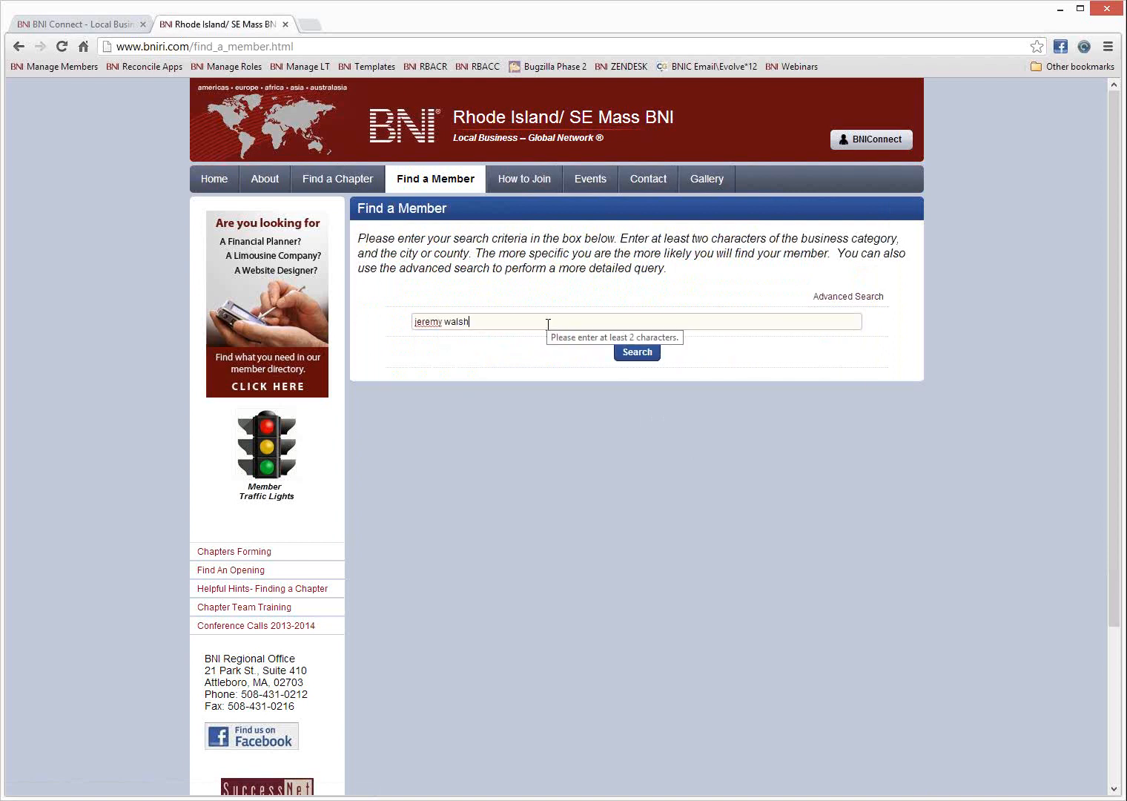
key(Return)
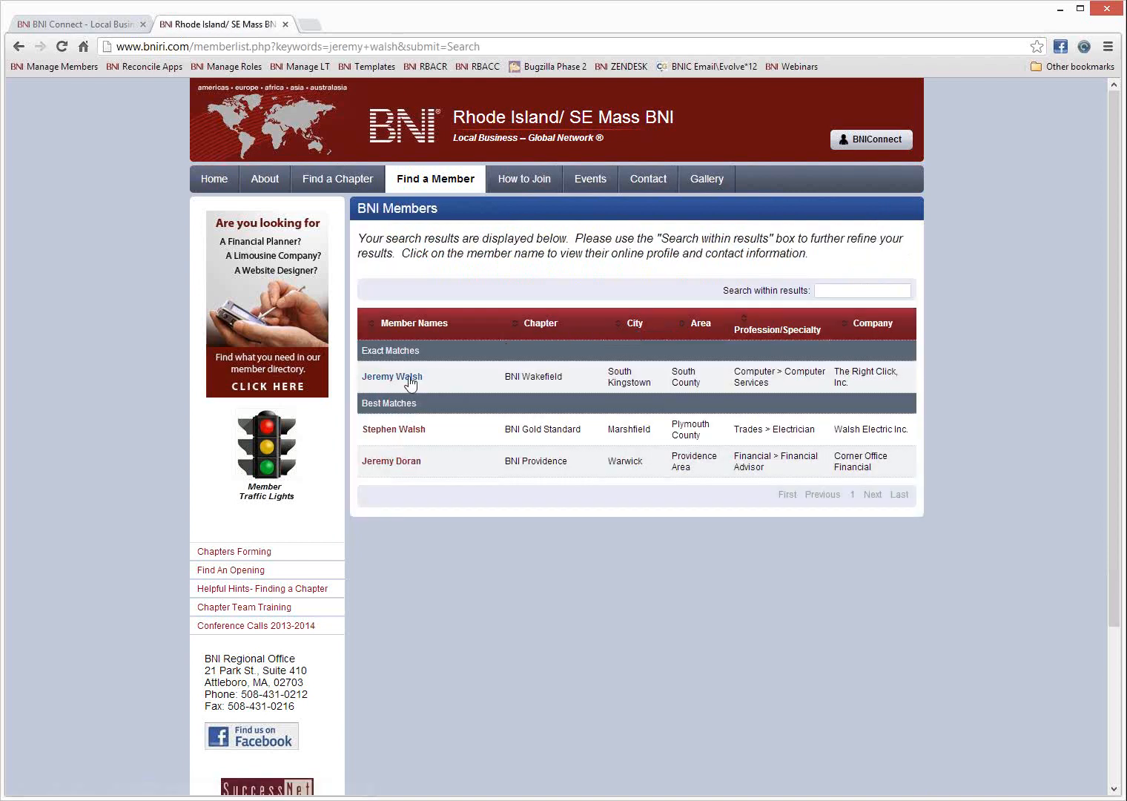
click(401, 379)
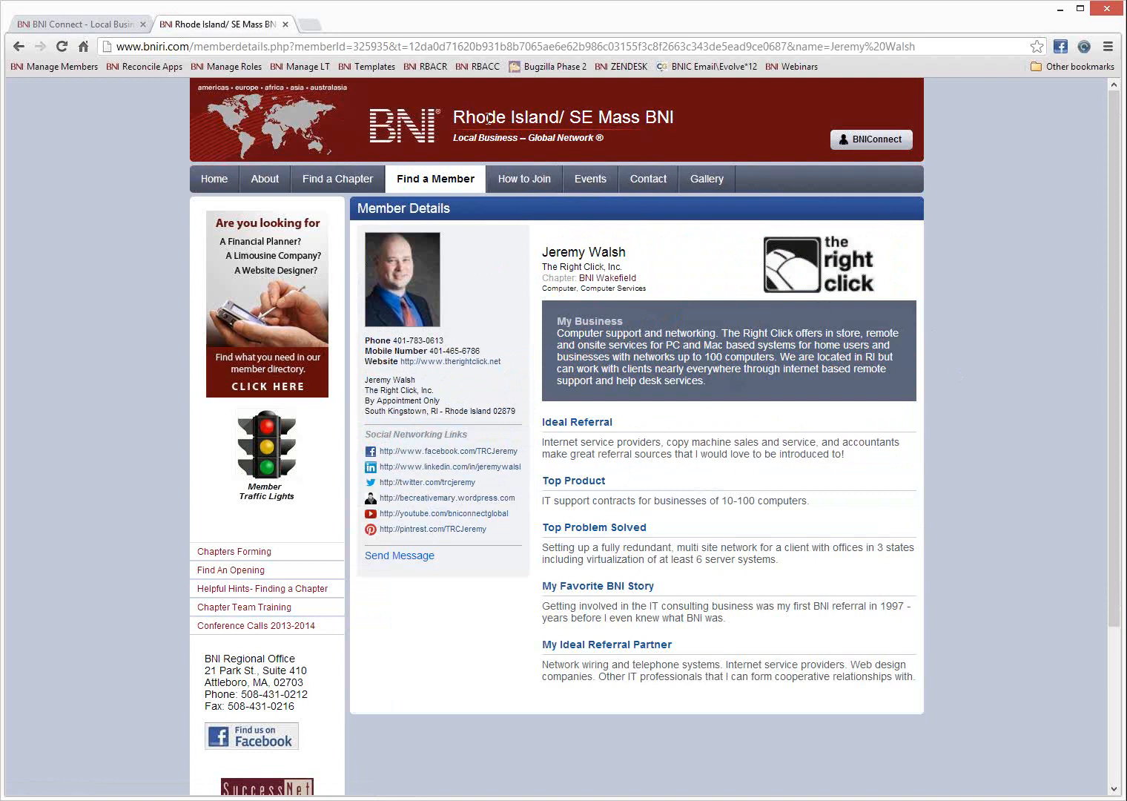
Back in BNI Connect, search people in the United States by the member's full name and open the matching profile
click(93, 24)
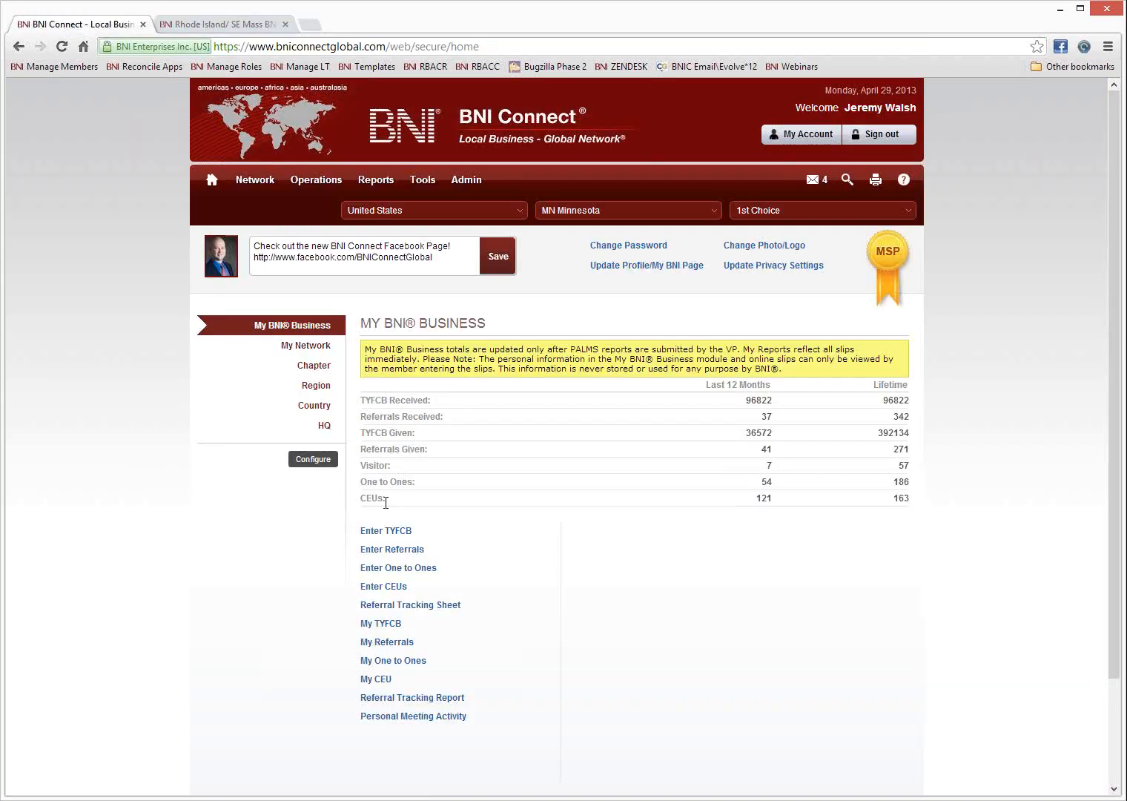
click(846, 184)
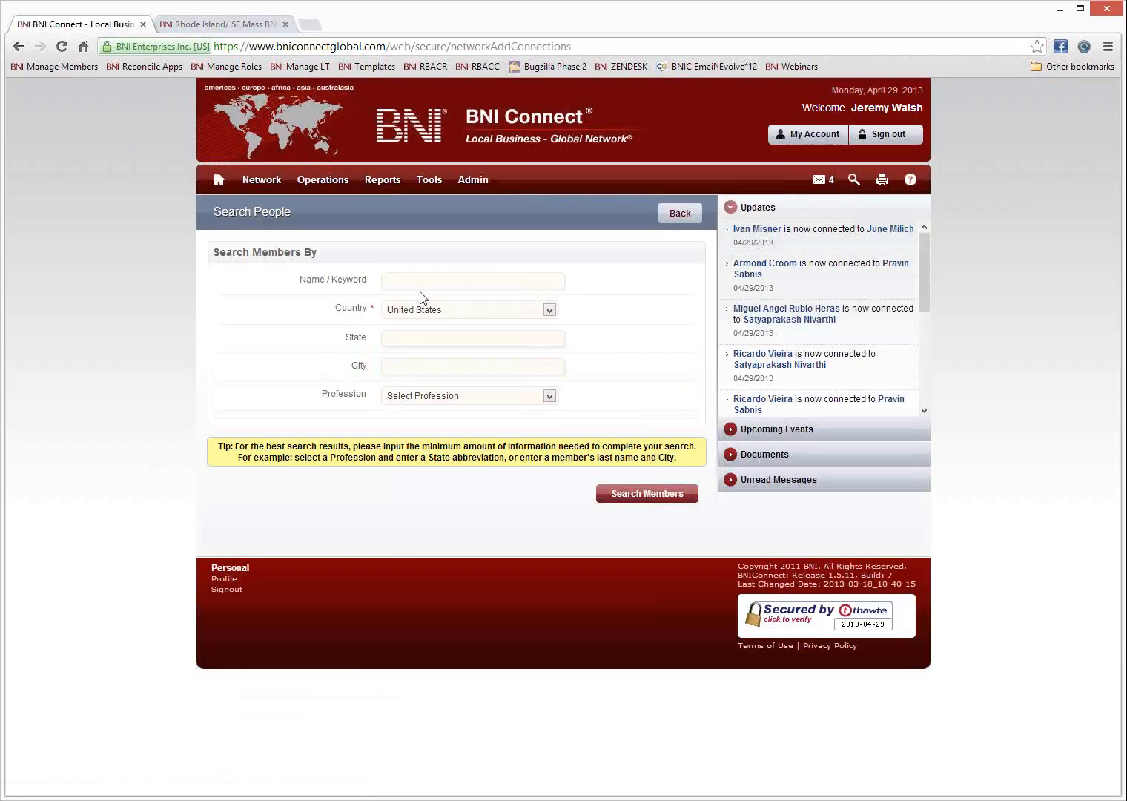
click(421, 279)
text(jeremy walsh)
key(Return)
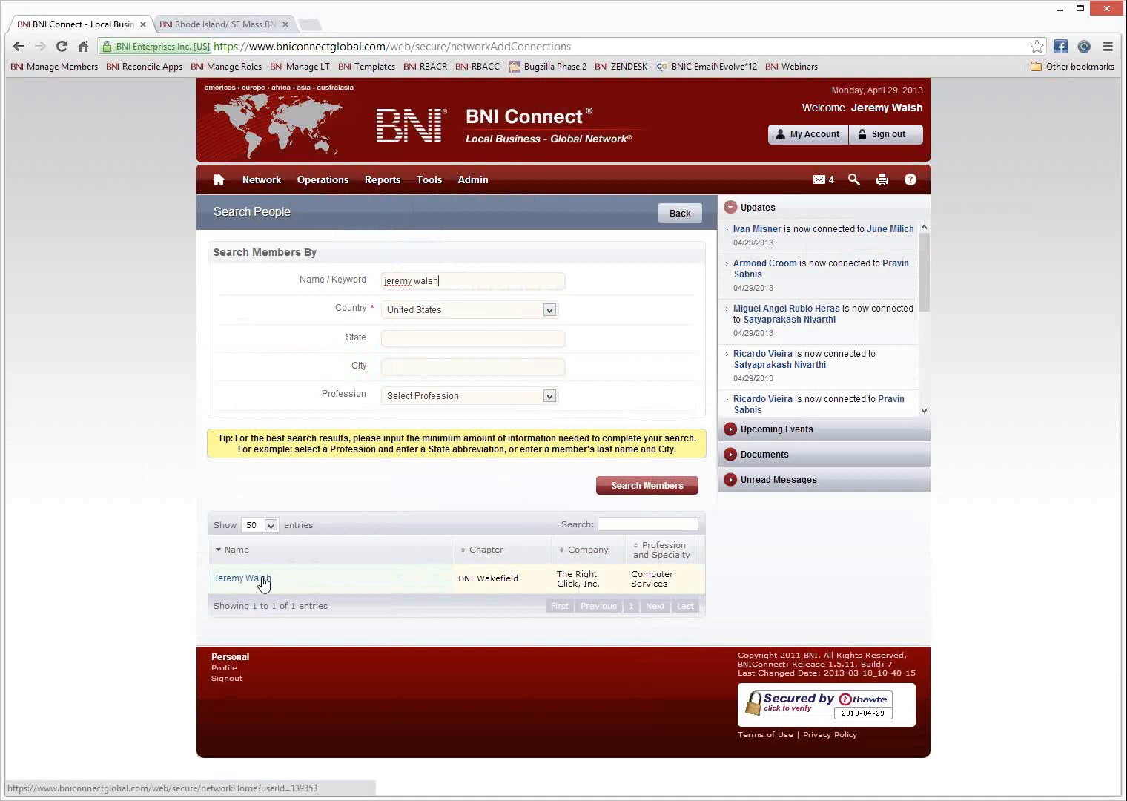
click(263, 581)
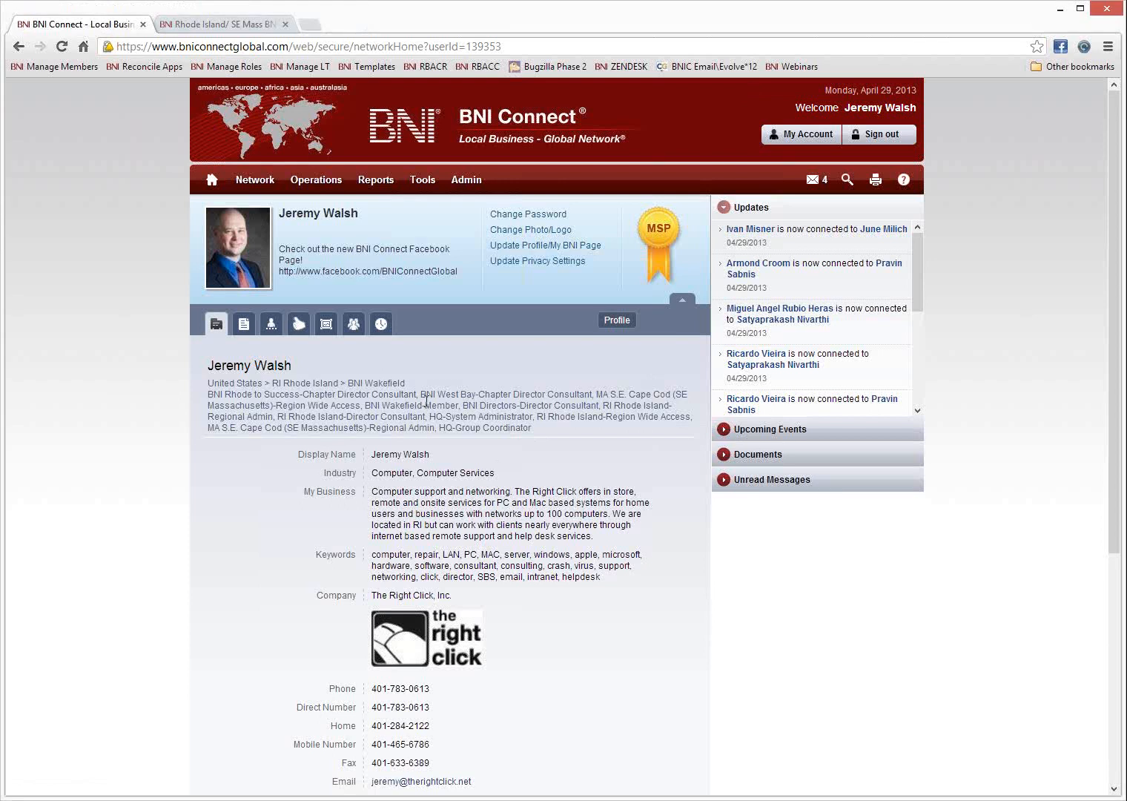
Review the member's profile details and social networking links, and the Bio page with its 60 Second Presentation, GAINS Profile and Tops Profile
scroll(428, 406, down, 3)
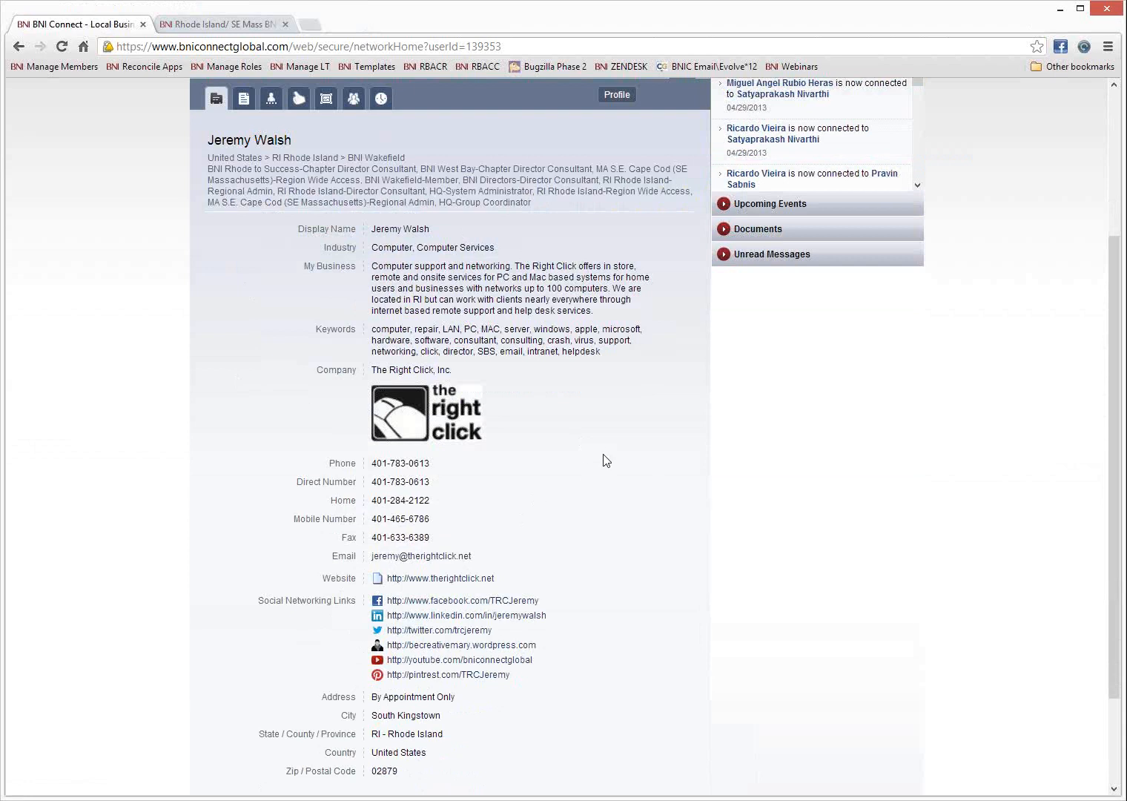
scroll(599, 457, up, 1)
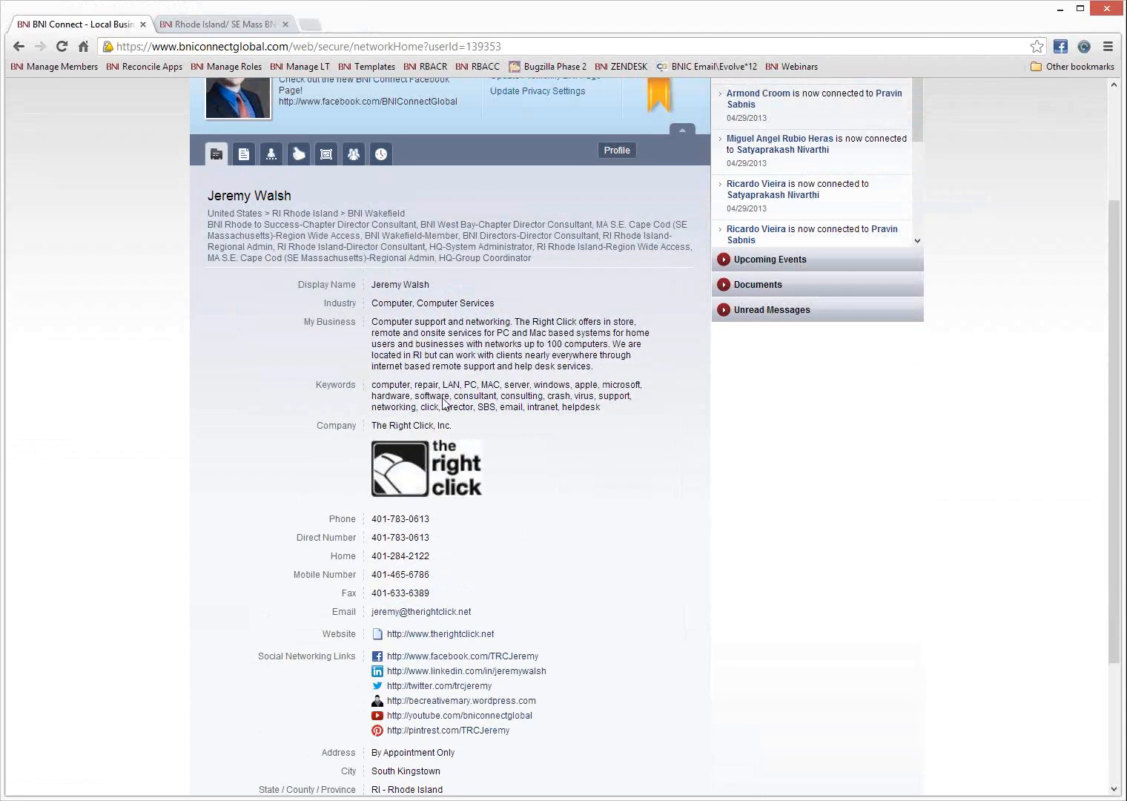
scroll(443, 402, down, 2)
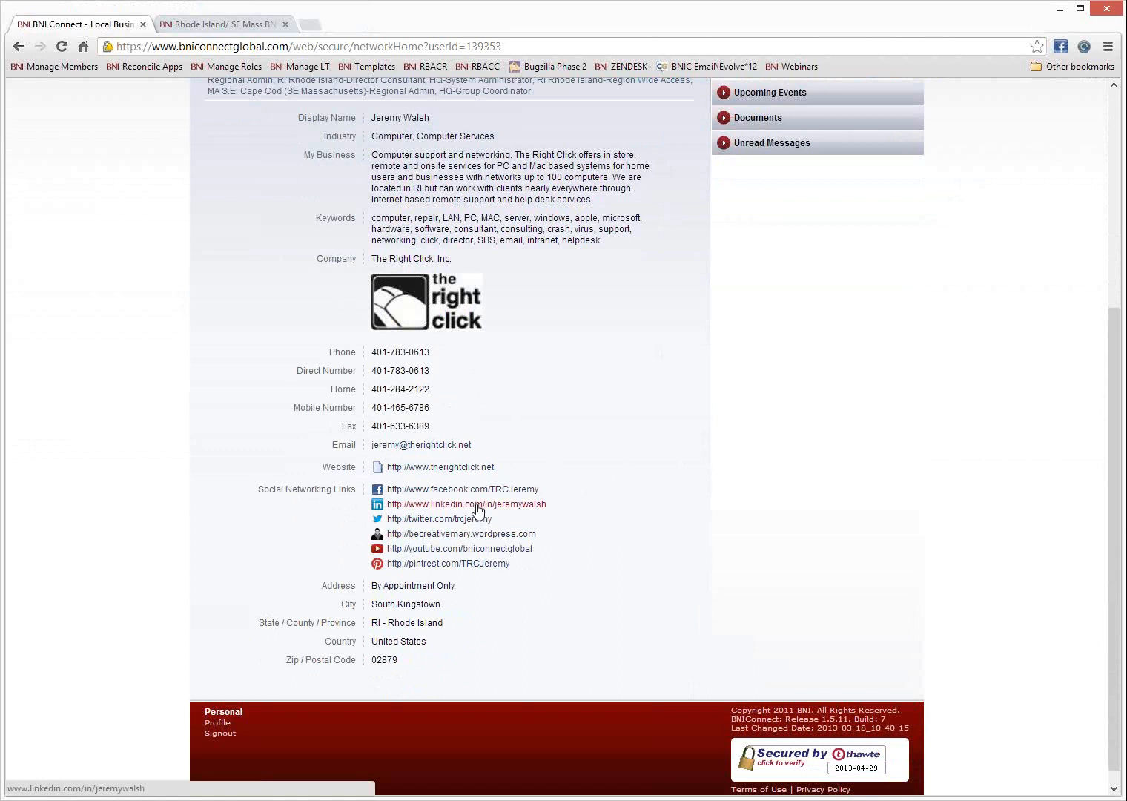
scroll(478, 515, up, 4)
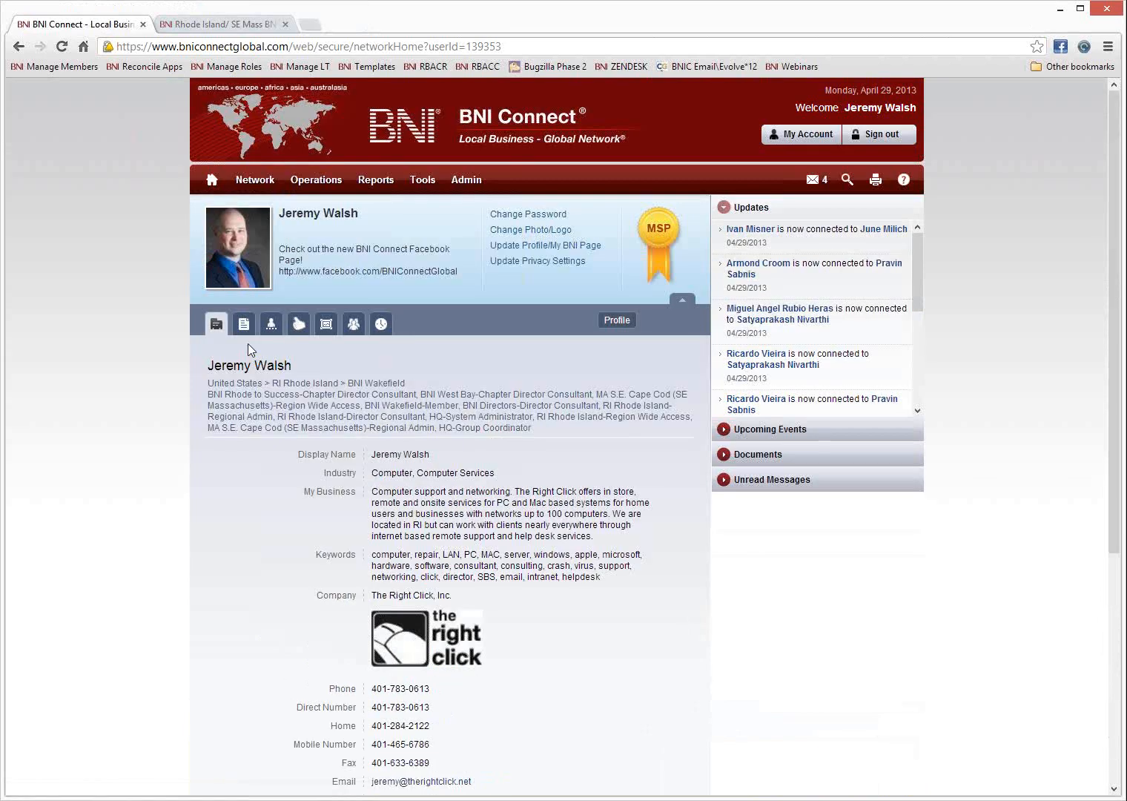
click(243, 324)
scroll(566, 483, down, 7)
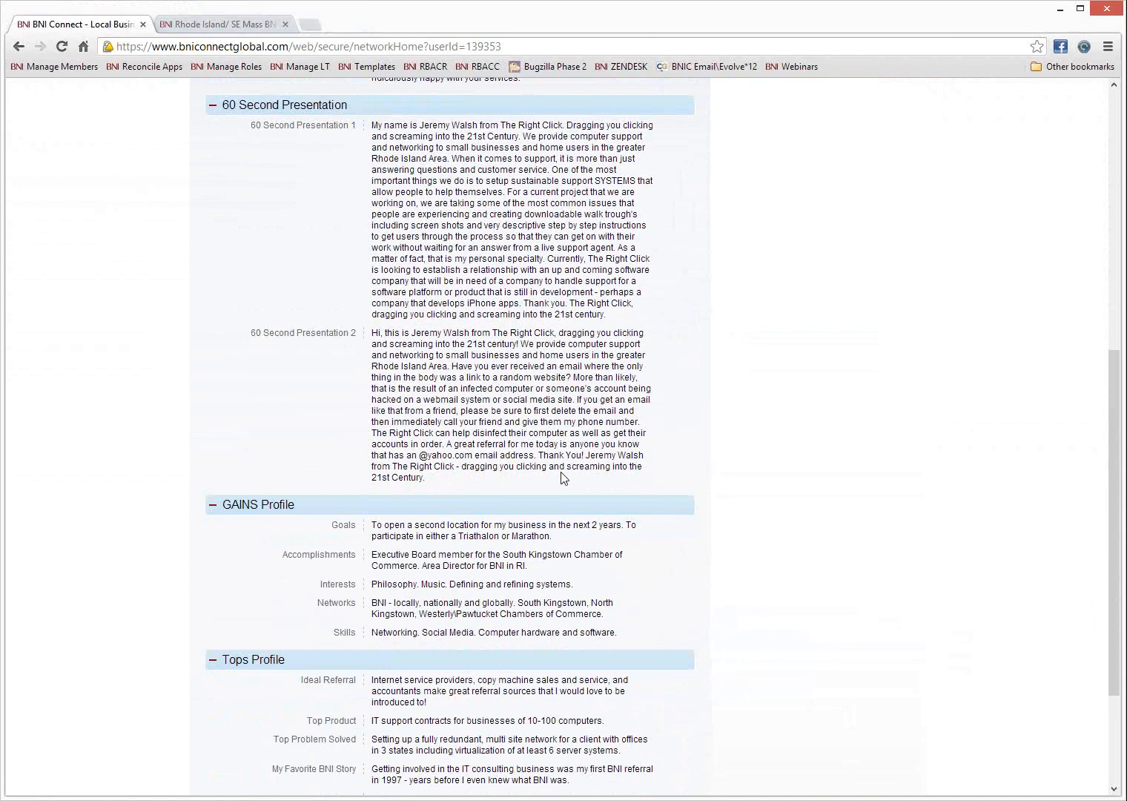
scroll(562, 478, down, 2)
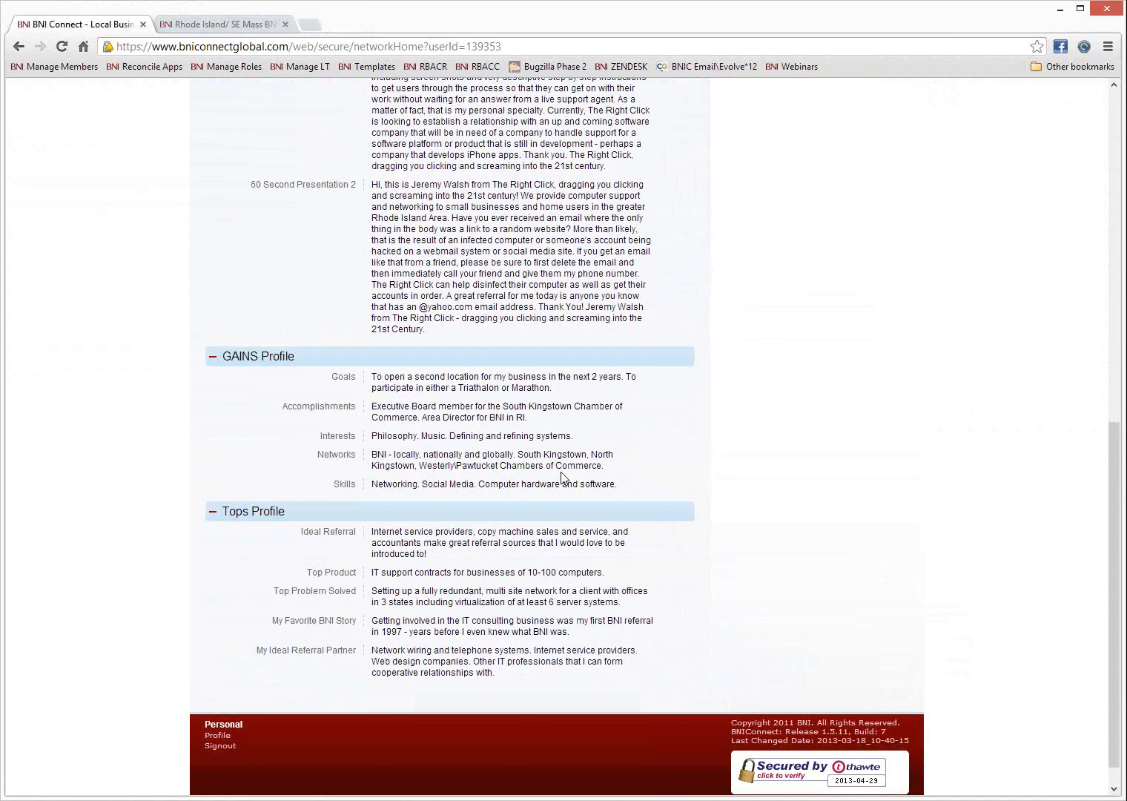
scroll(561, 478, up, 10)
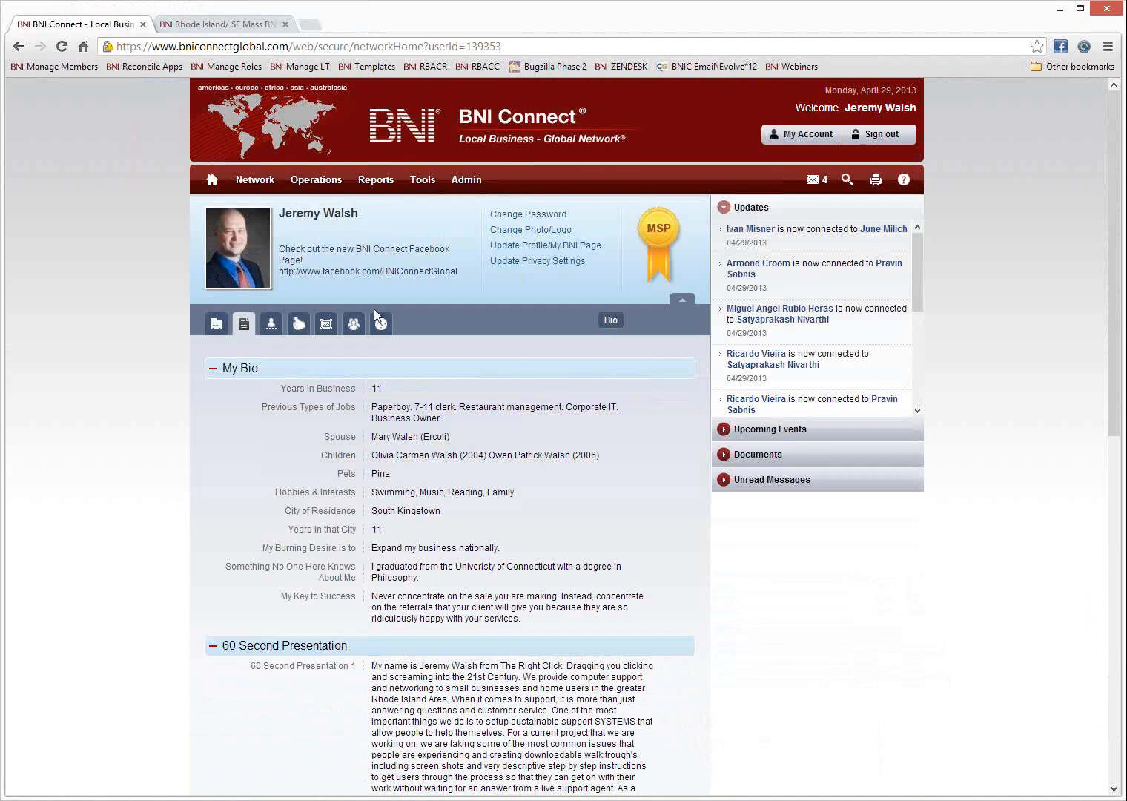
View the member's testimonials, photos and groups in the profile
click(271, 323)
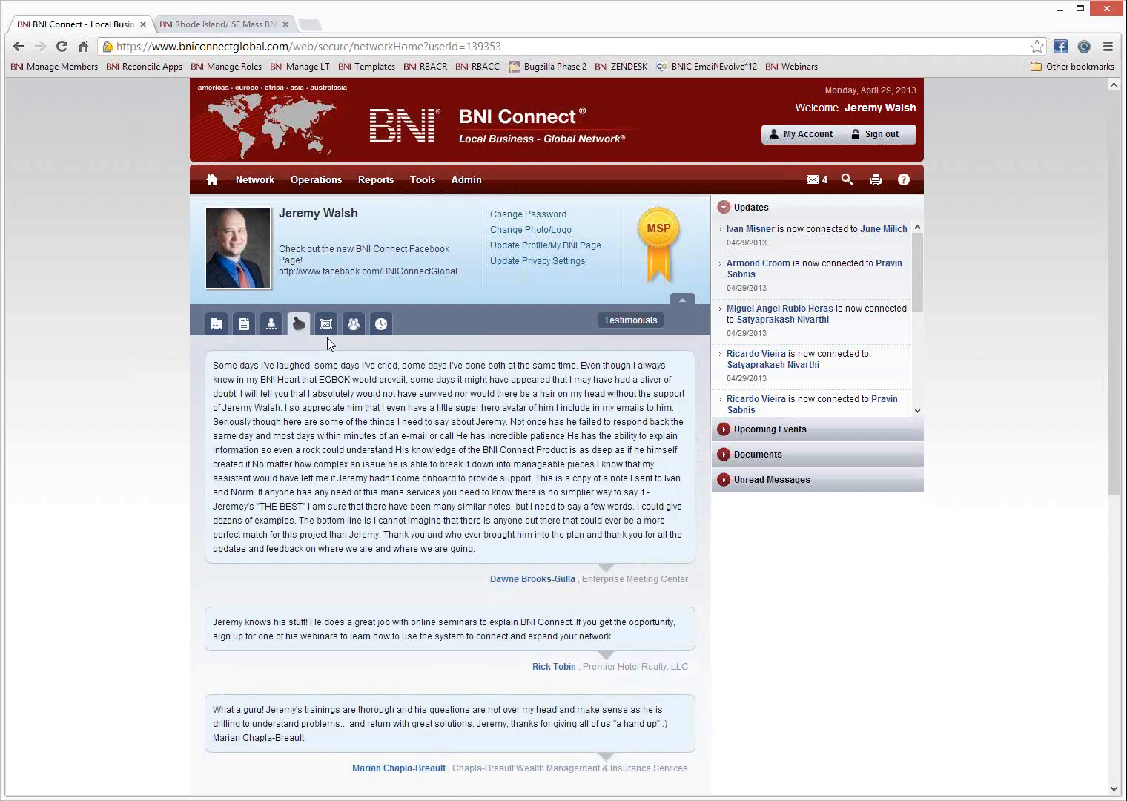
scroll(329, 343, down, 7)
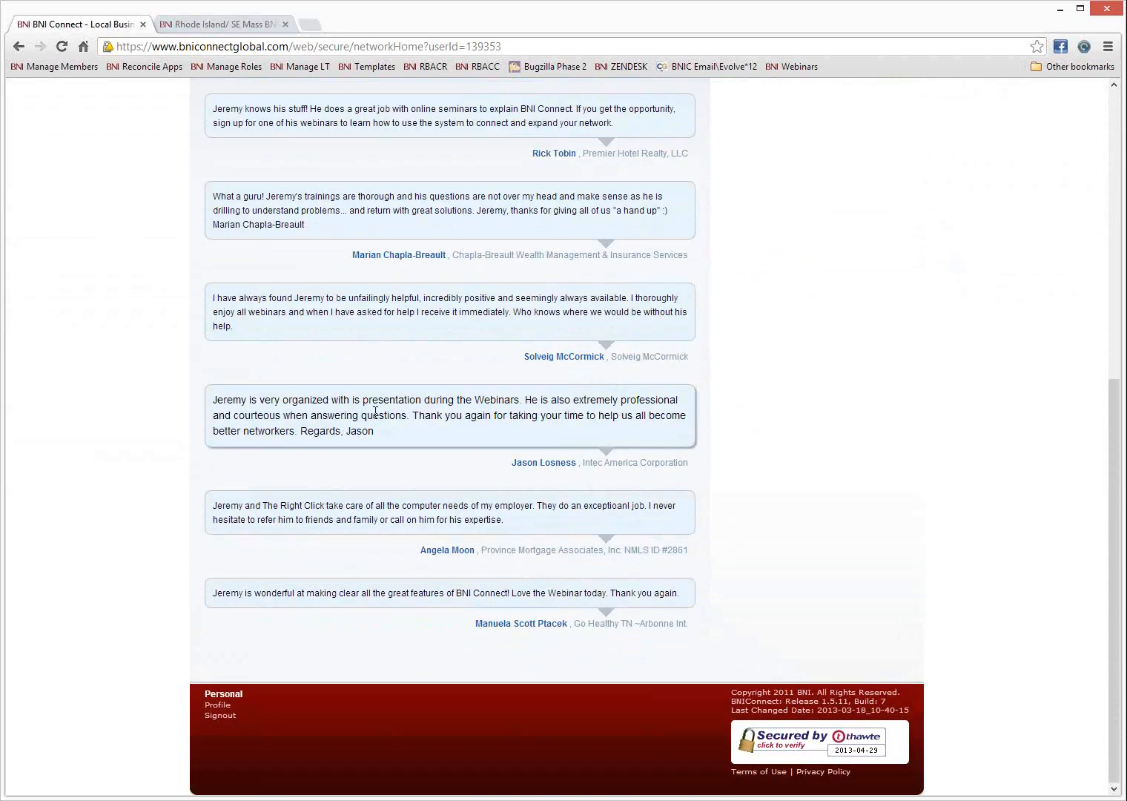
scroll(375, 412, up, 7)
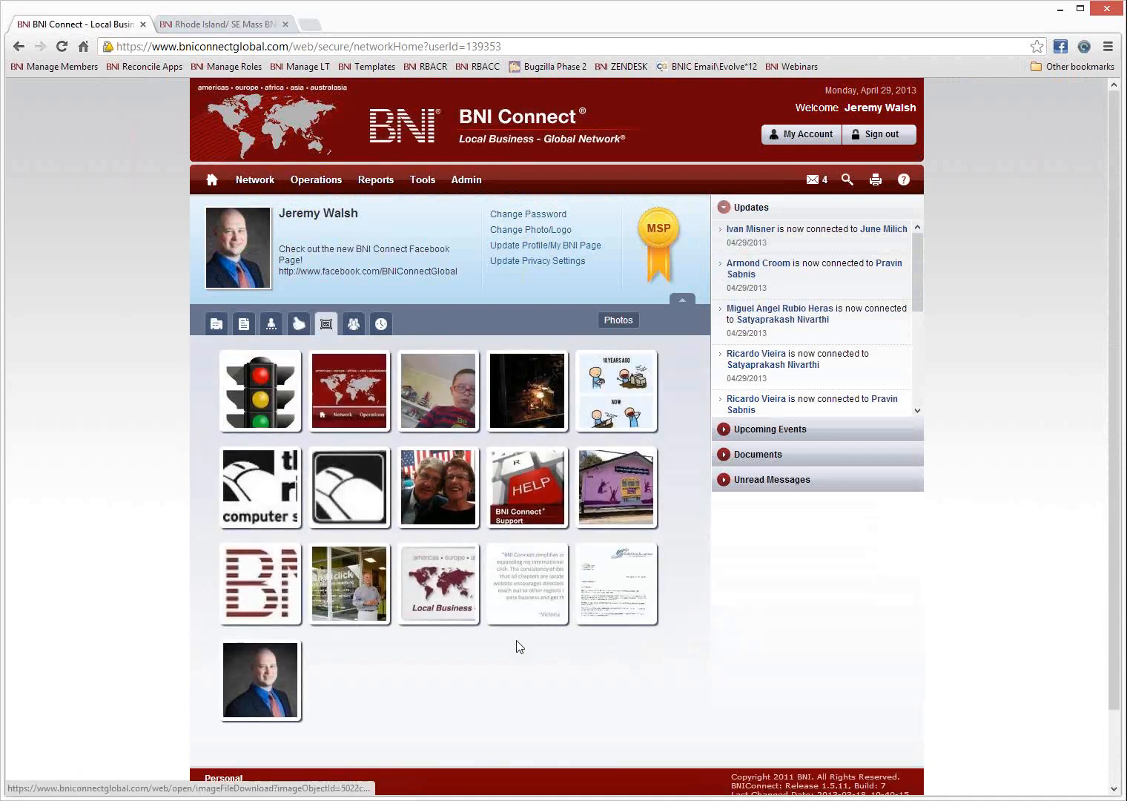
click(354, 325)
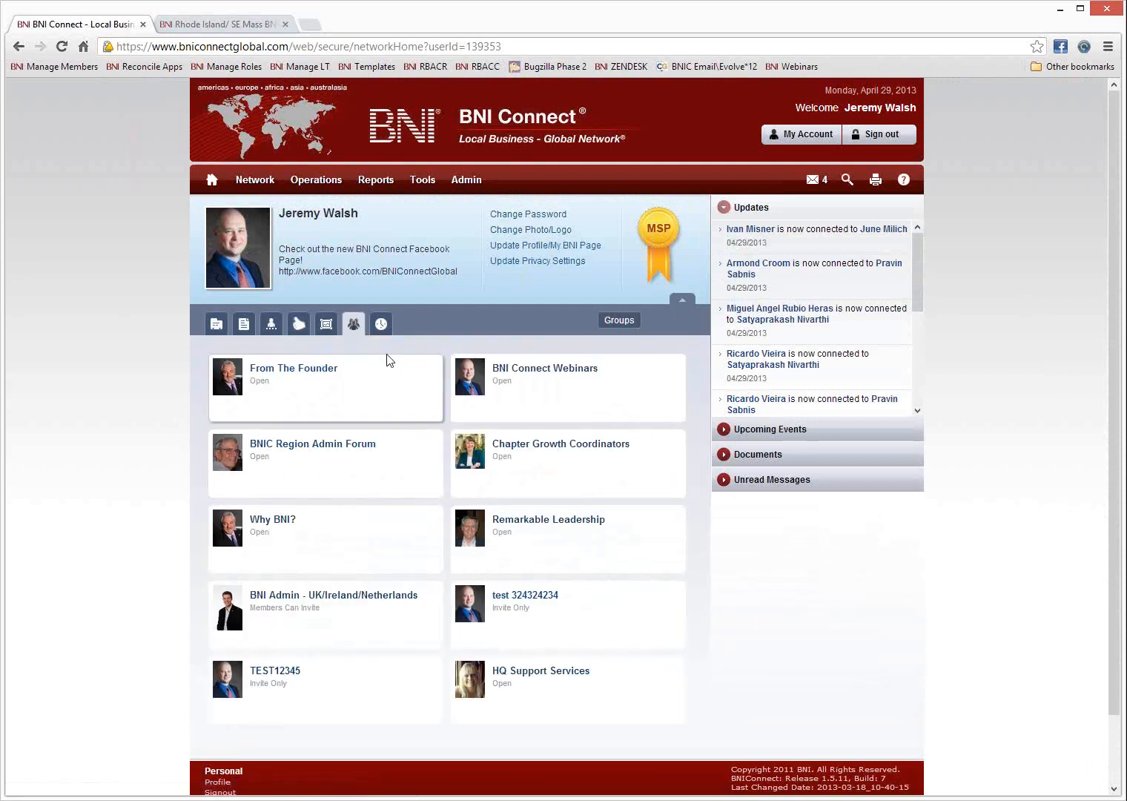
View the training history in the member's profile, and open the account's Edit Profile page to look over its Main Profile fields
click(381, 324)
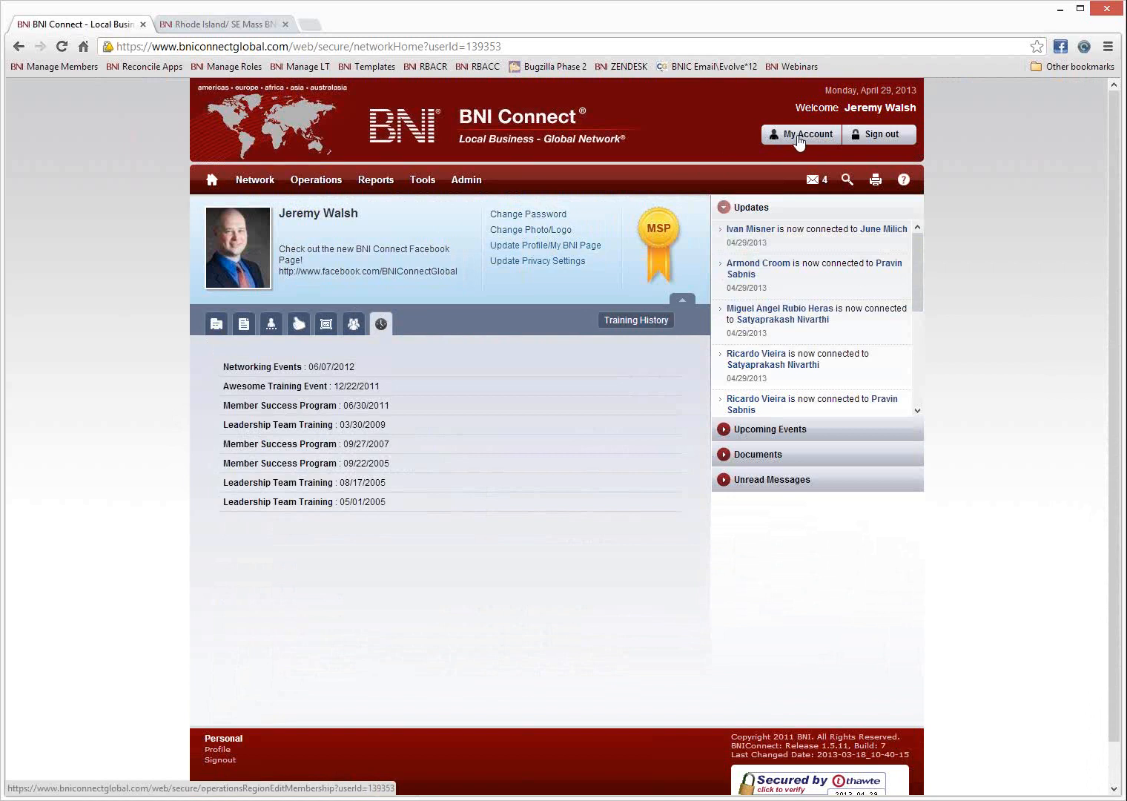
click(799, 141)
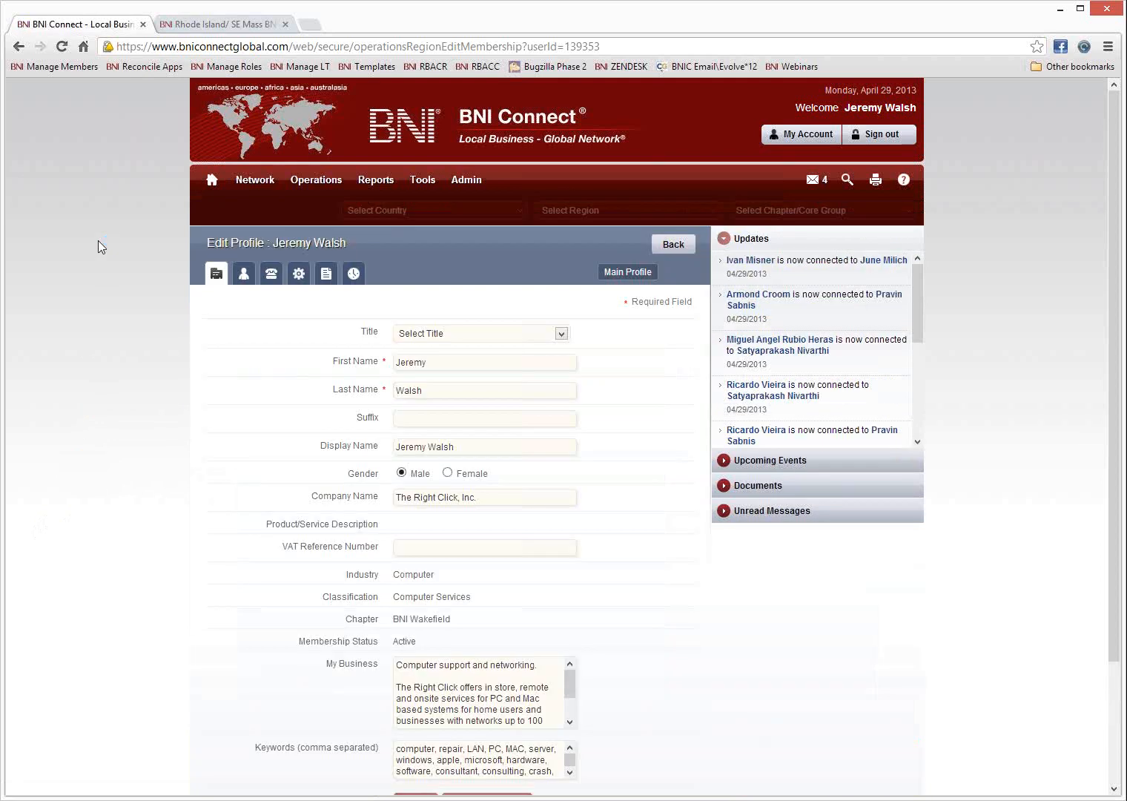
scroll(103, 367, down, 3)
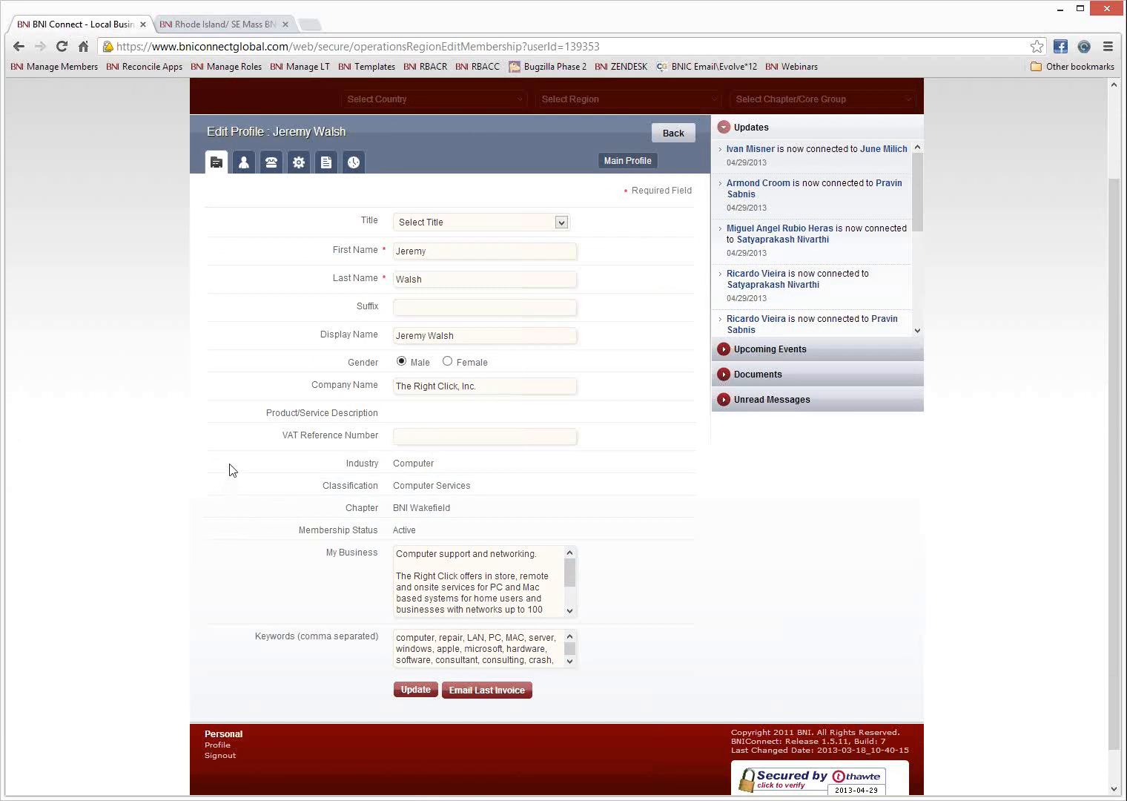
scroll(232, 467, up, 2)
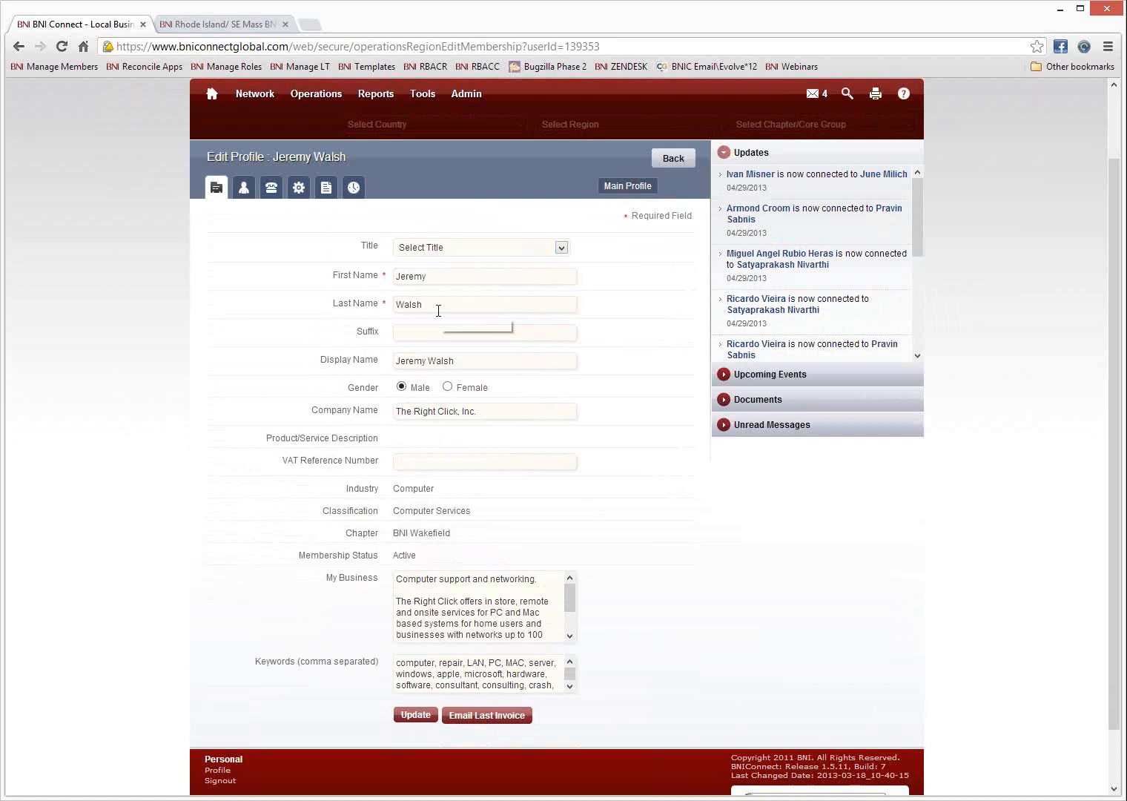
Review the Main Profile fields, including the Title options, VAT Reference Number, Chapter, Membership Status and My Business
click(458, 248)
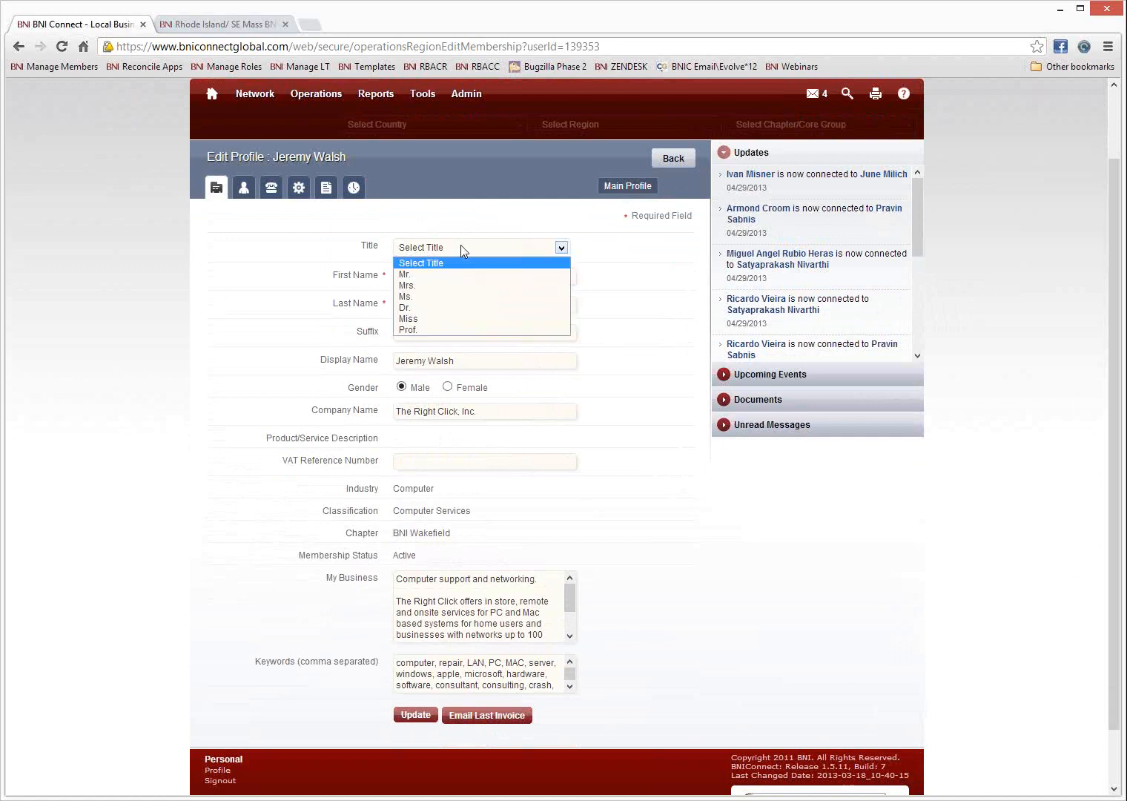
click(477, 231)
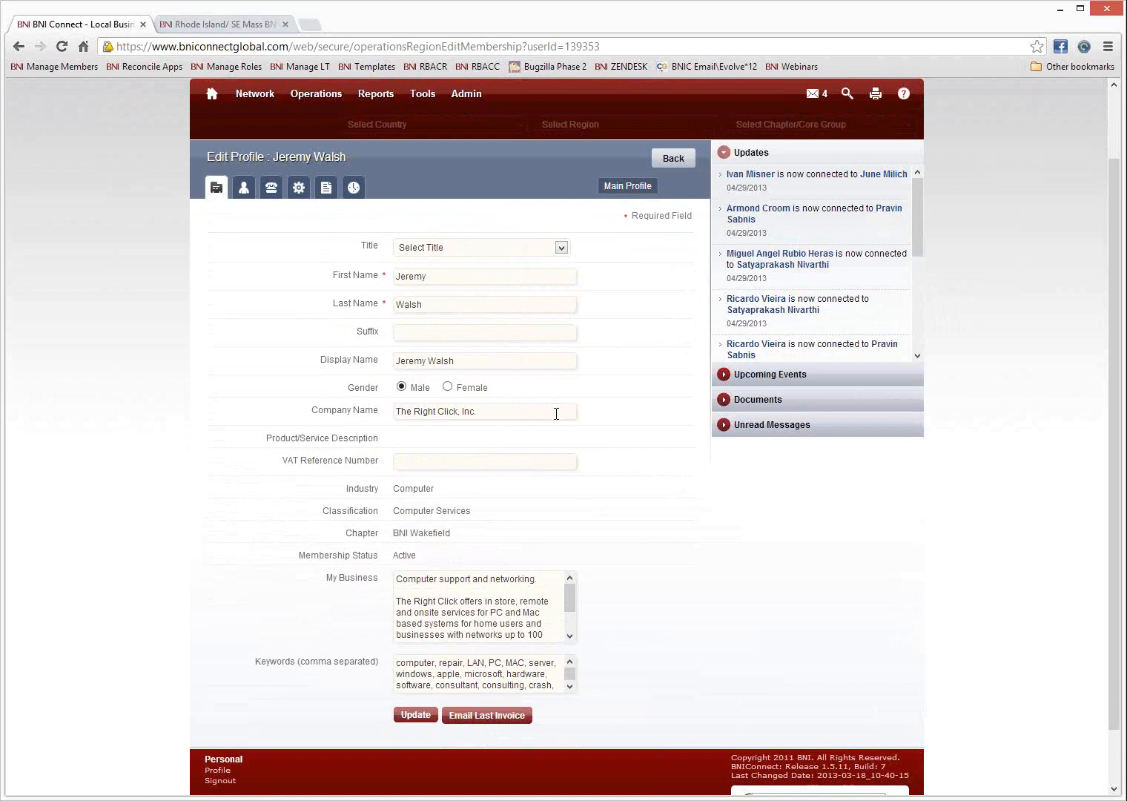
click(424, 464)
drag(282, 463, 380, 460)
click(381, 461)
scroll(409, 461, down, 1)
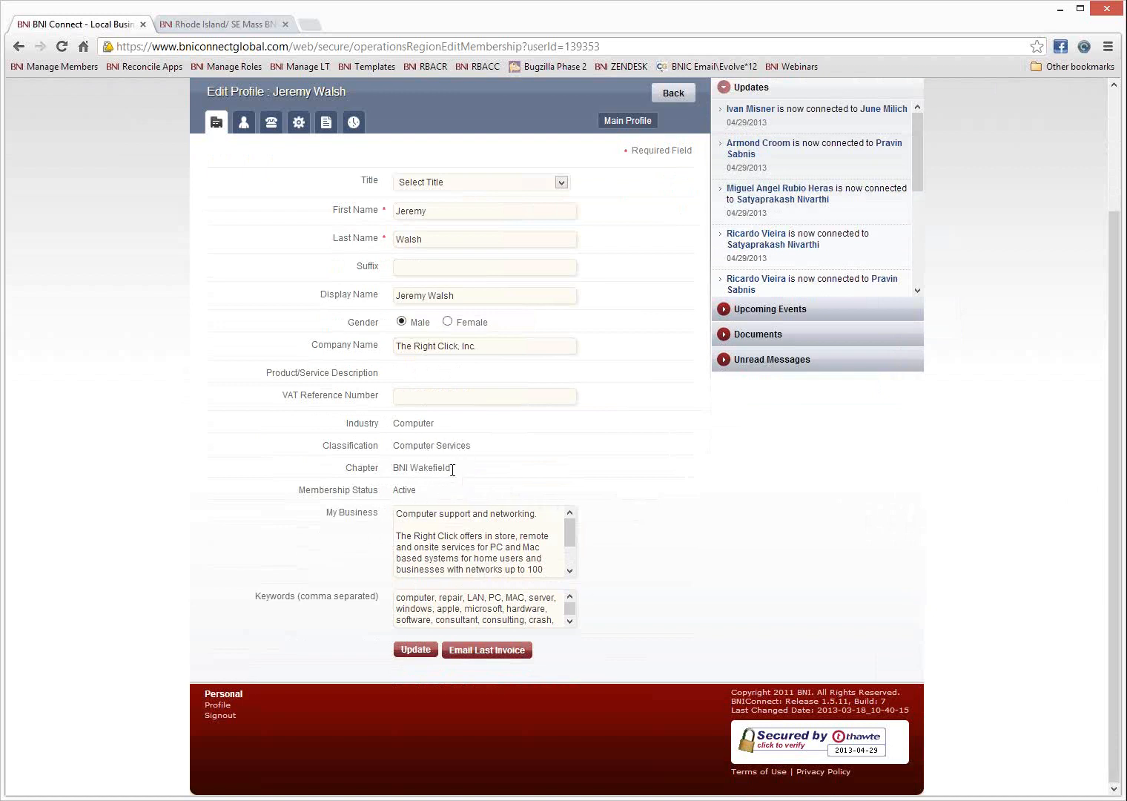
drag(453, 469, 393, 491)
click(454, 542)
mouse_move(568, 535)
mouse_down()
mouse_move(582, 561)
mouse_move(578, 547)
mouse_up()
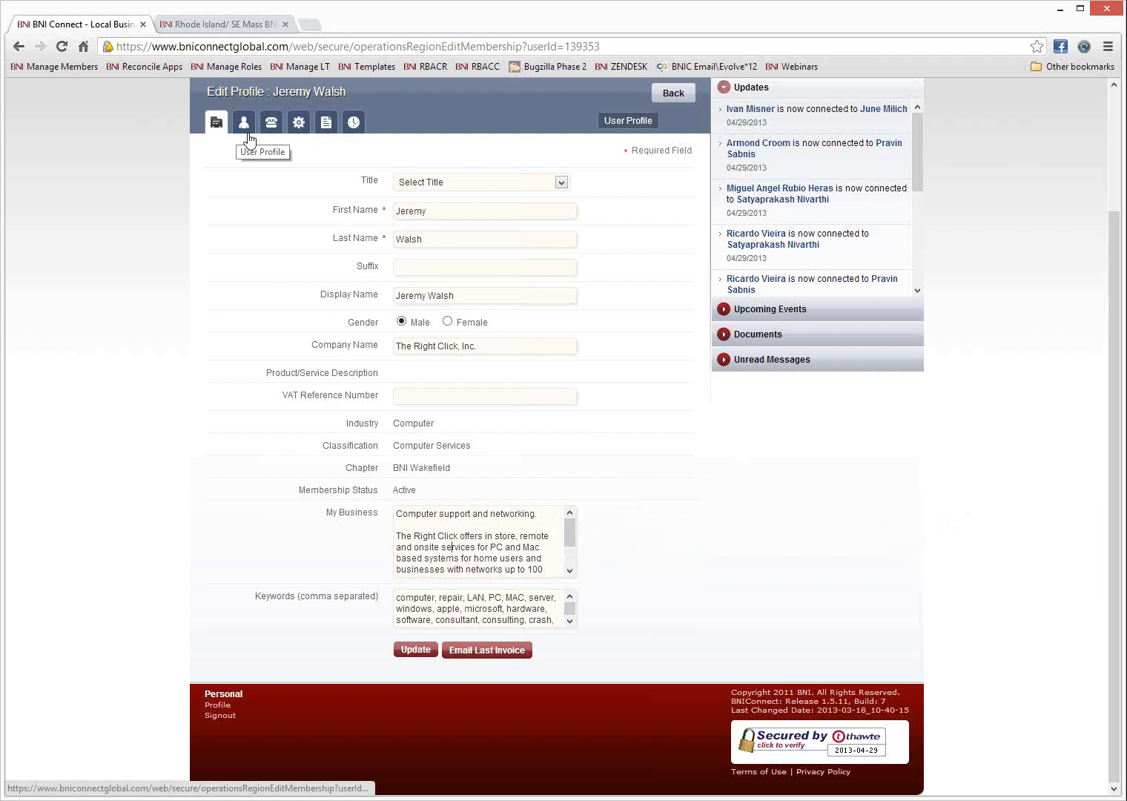
click(228, 26)
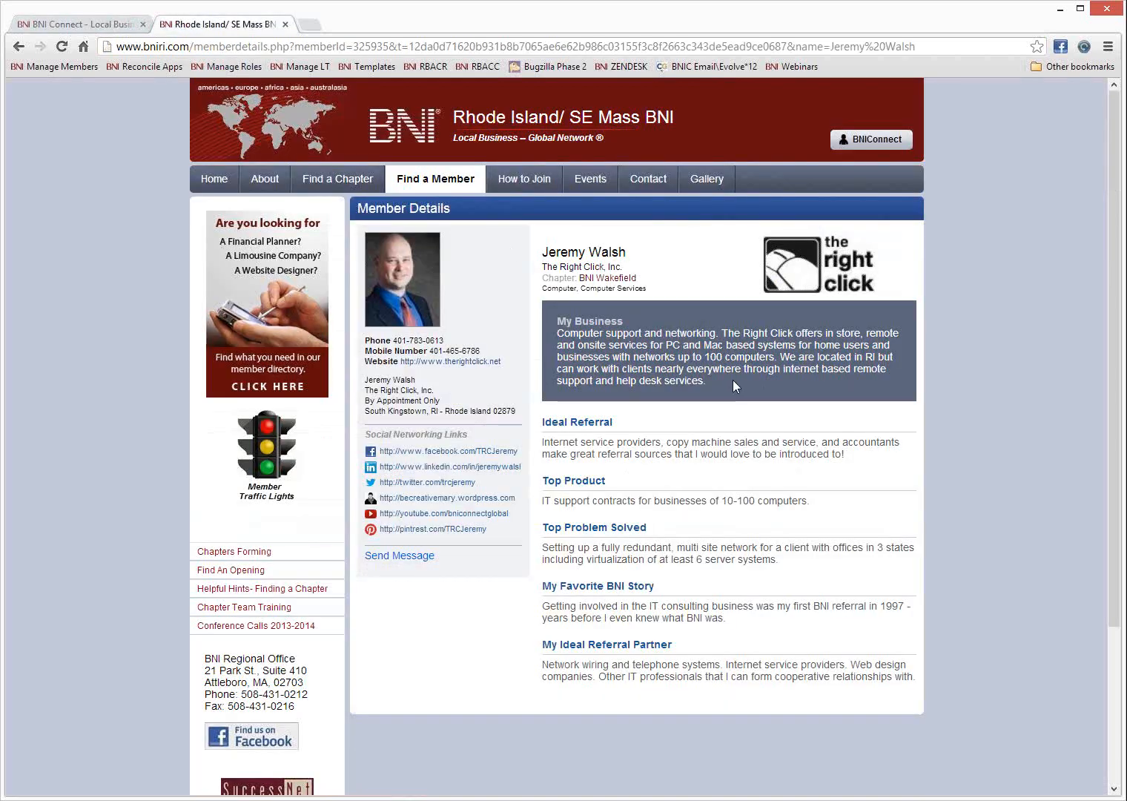
drag(555, 317, 628, 319)
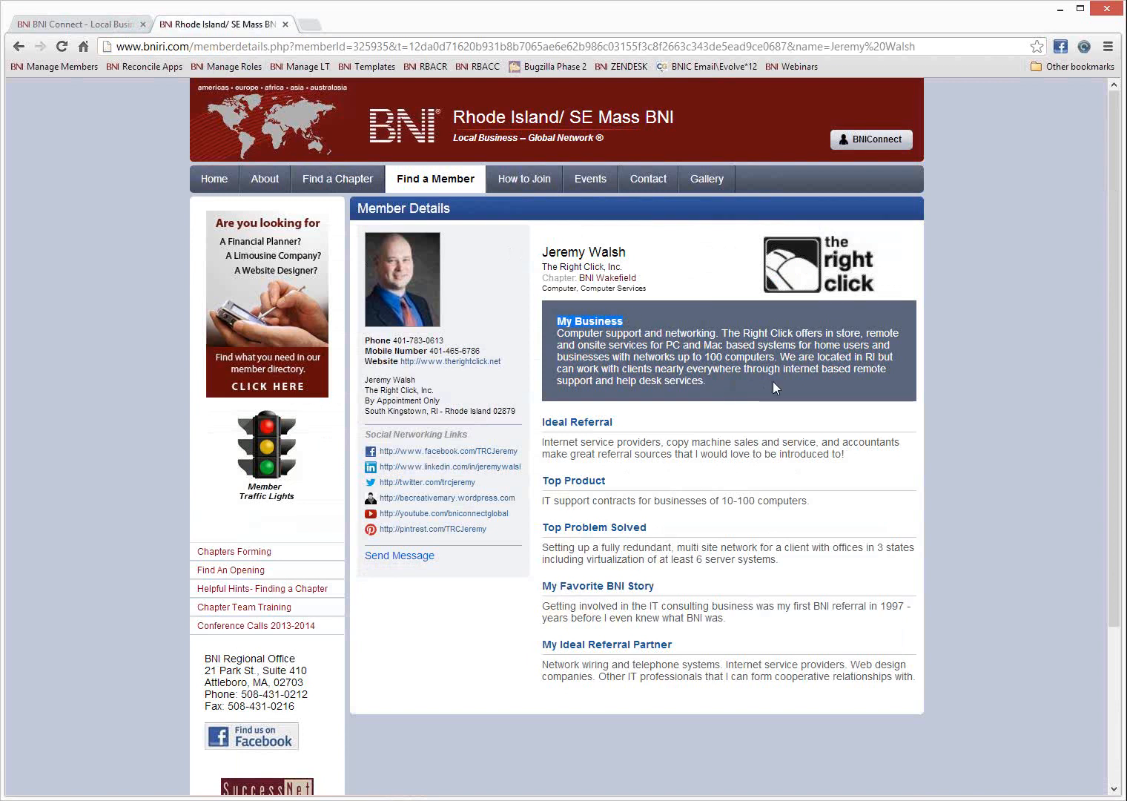
click(713, 316)
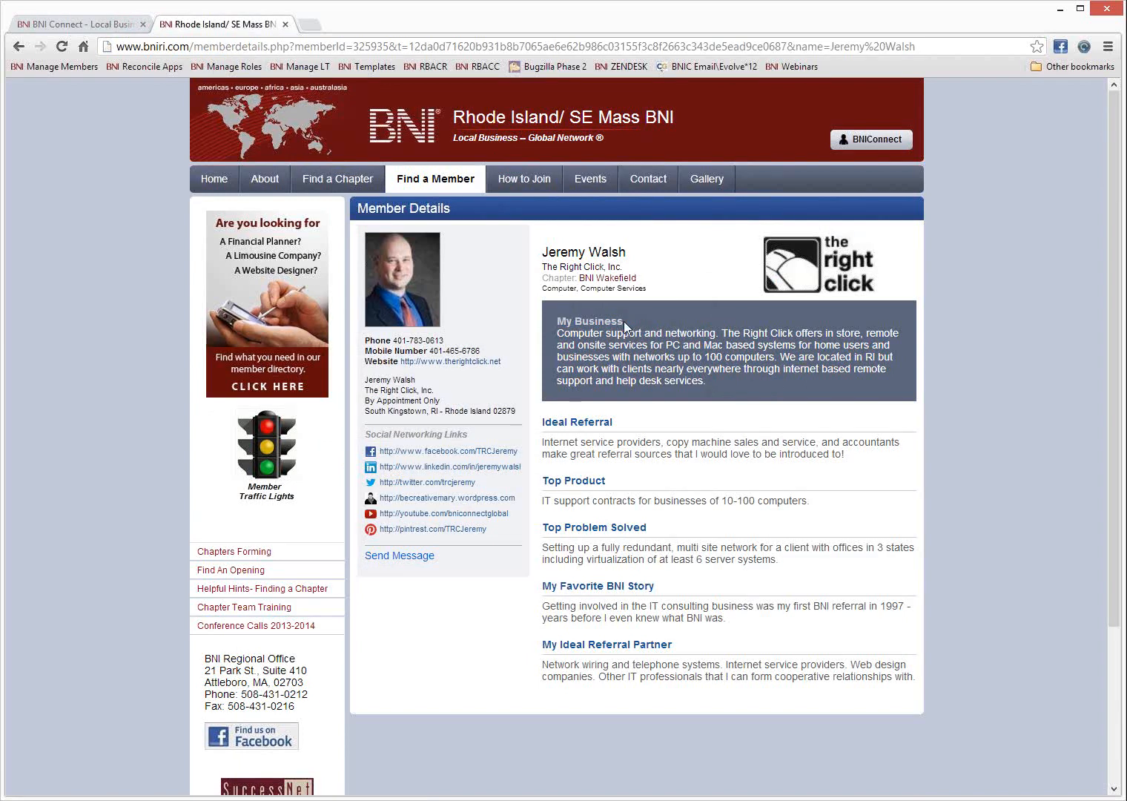
Back in BNI Connect, replace the whole My Business text with random placeholder characters and update the profile
click(103, 24)
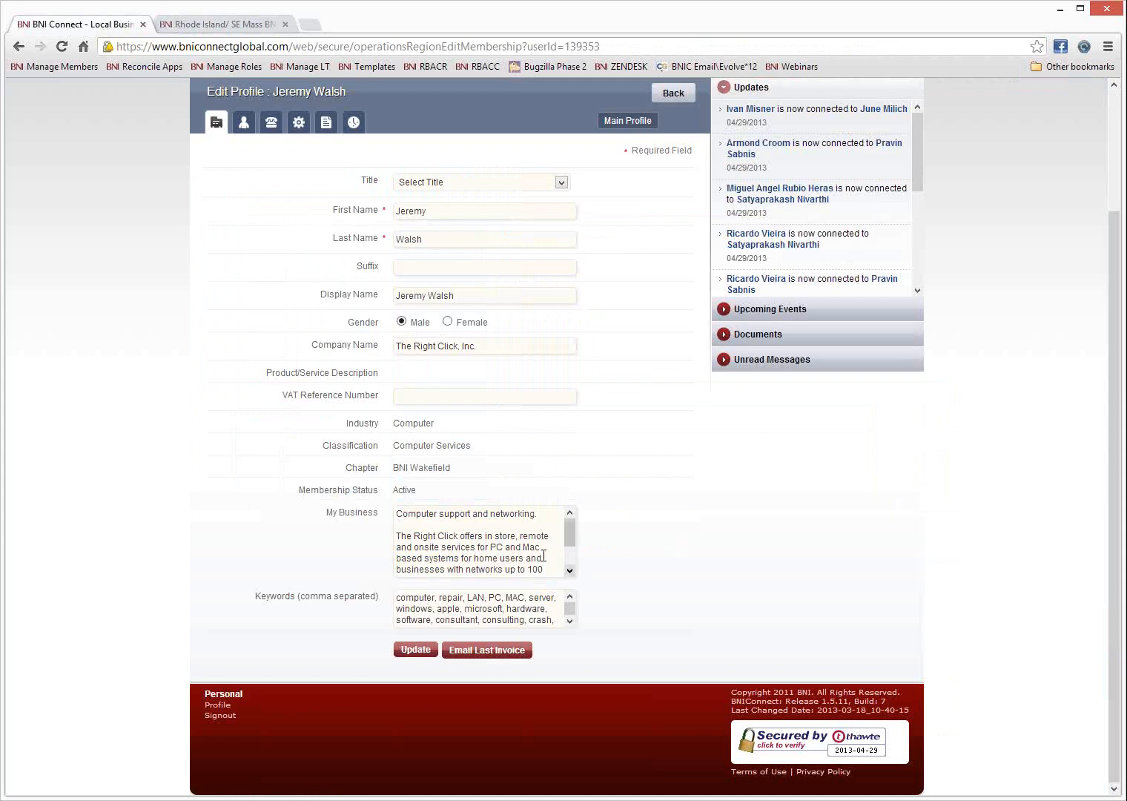
key(ctrl+a)
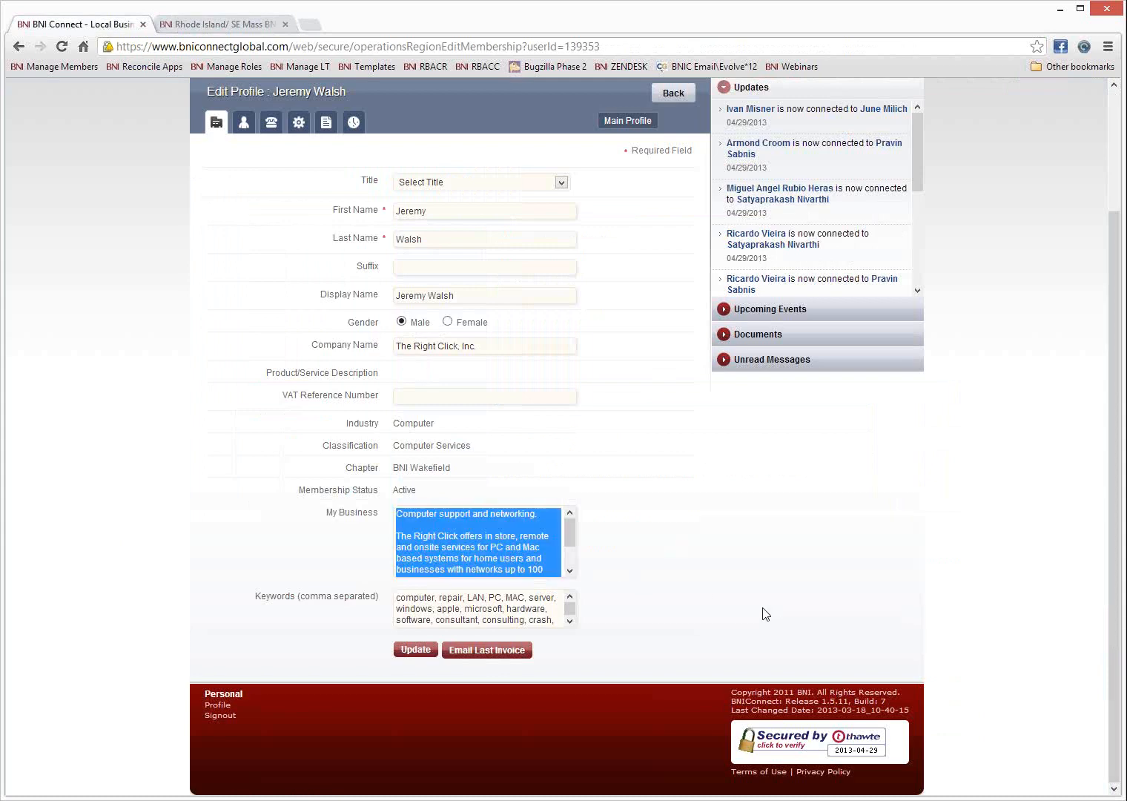
text(fjhasdjk f;hwefp wenbc)
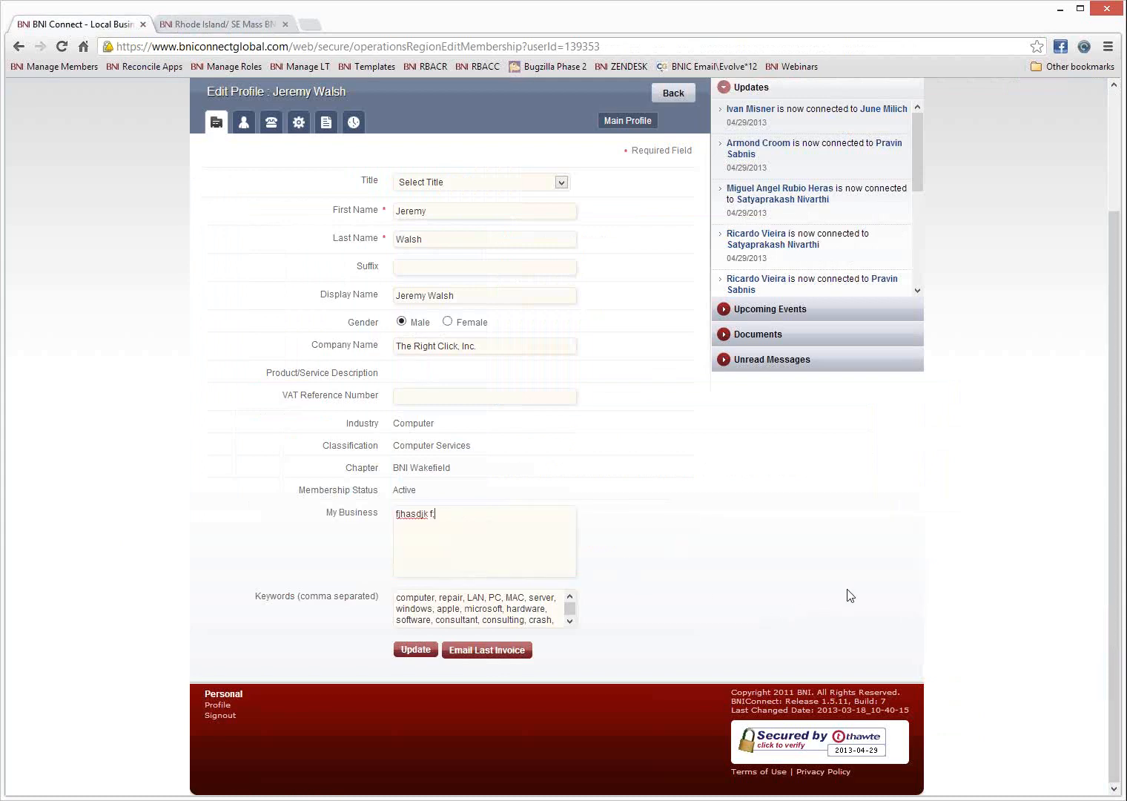
text(j ; wdancyhwe[9f yhhwe3dfchsdjxlc hdjw lhfc jasd)
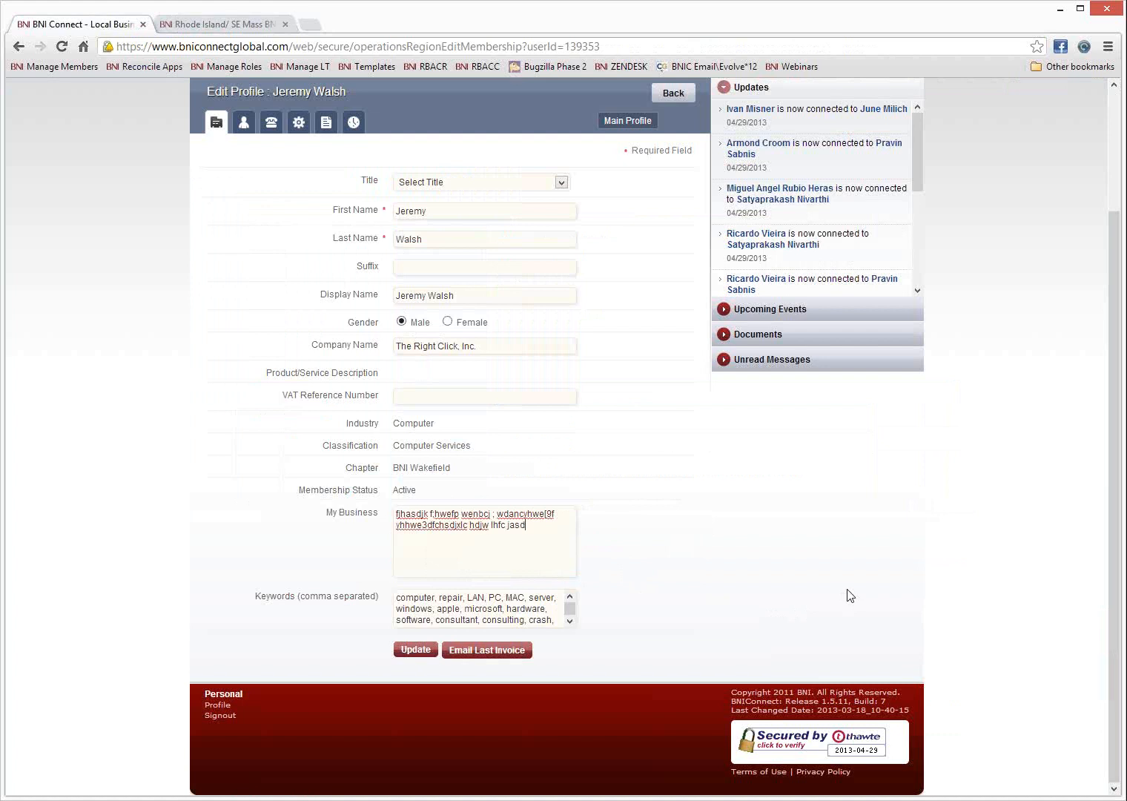
text(hjwl;f hfcu24h[8 dudhnj;anciewsdc hn2u9edhj c9e24[ de)
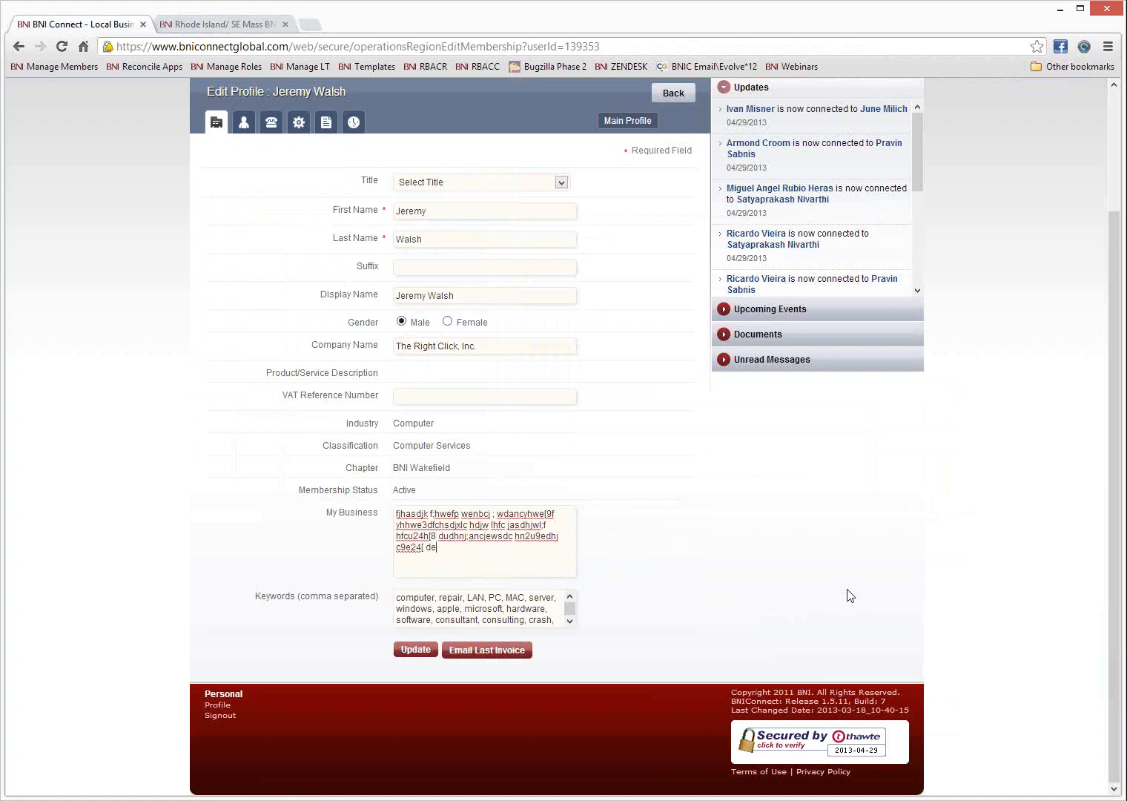
click(417, 649)
click(218, 24)
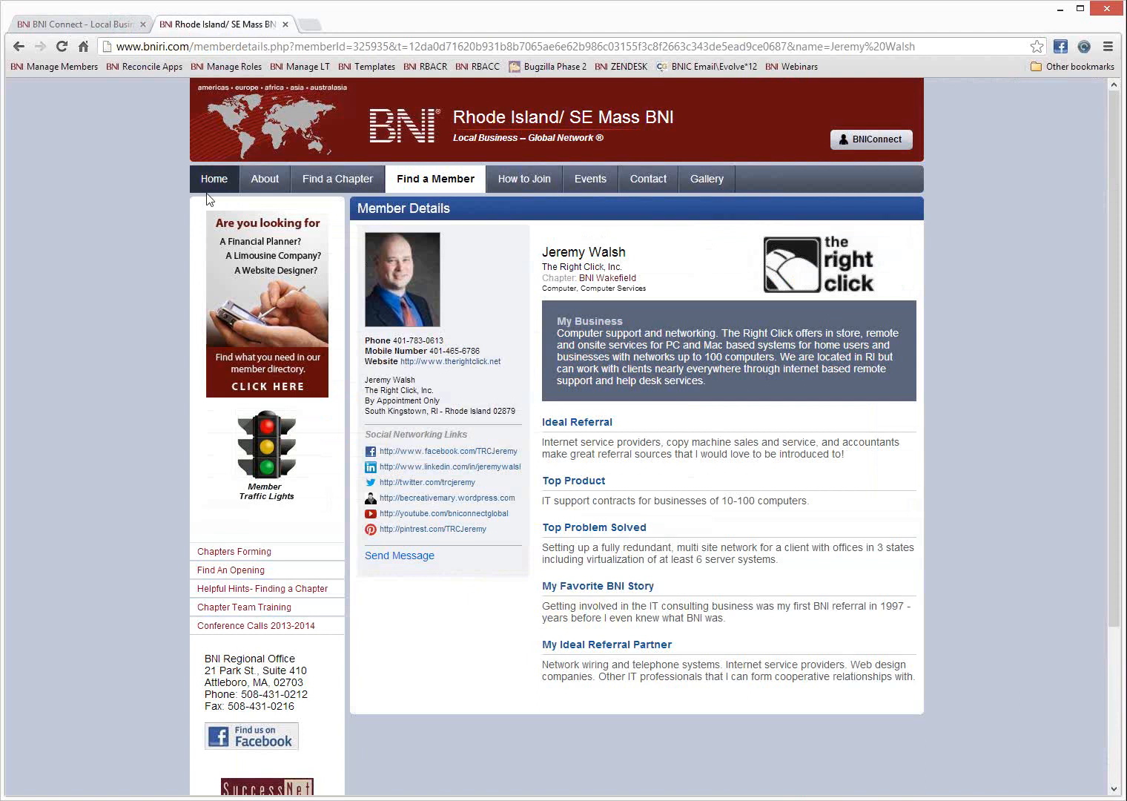
right_click(154, 239)
click(189, 291)
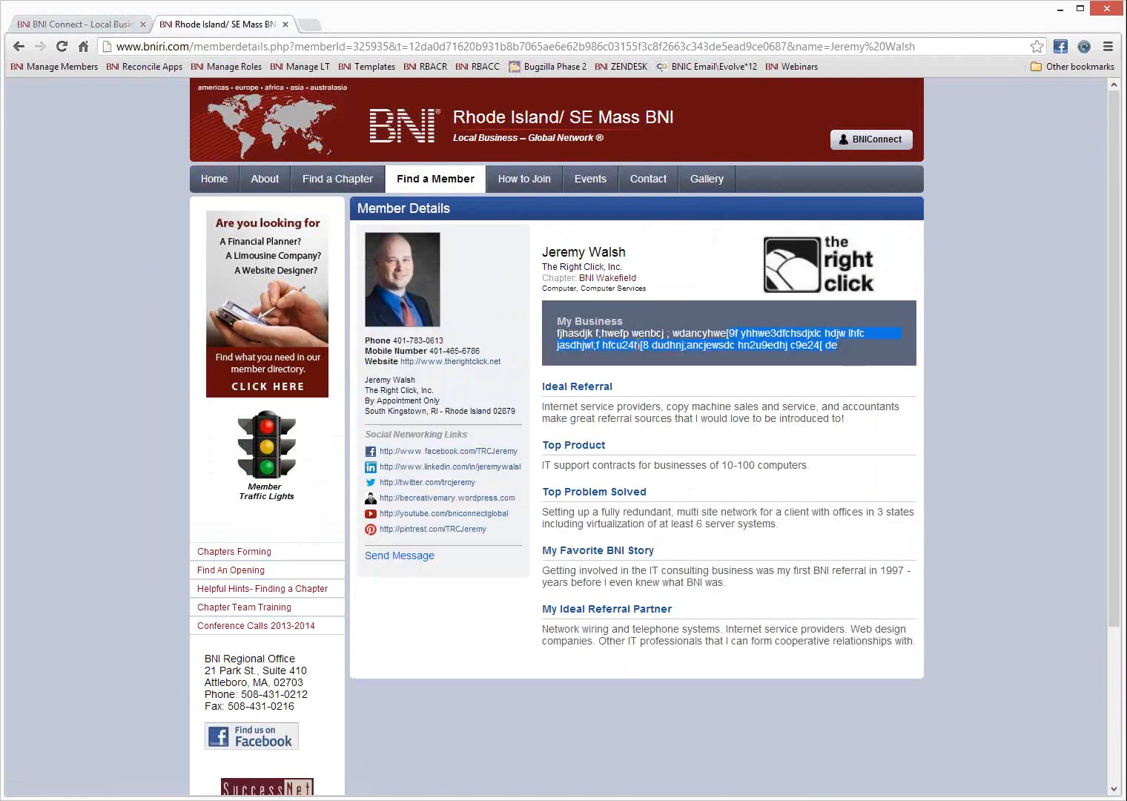
drag(585, 343, 558, 332)
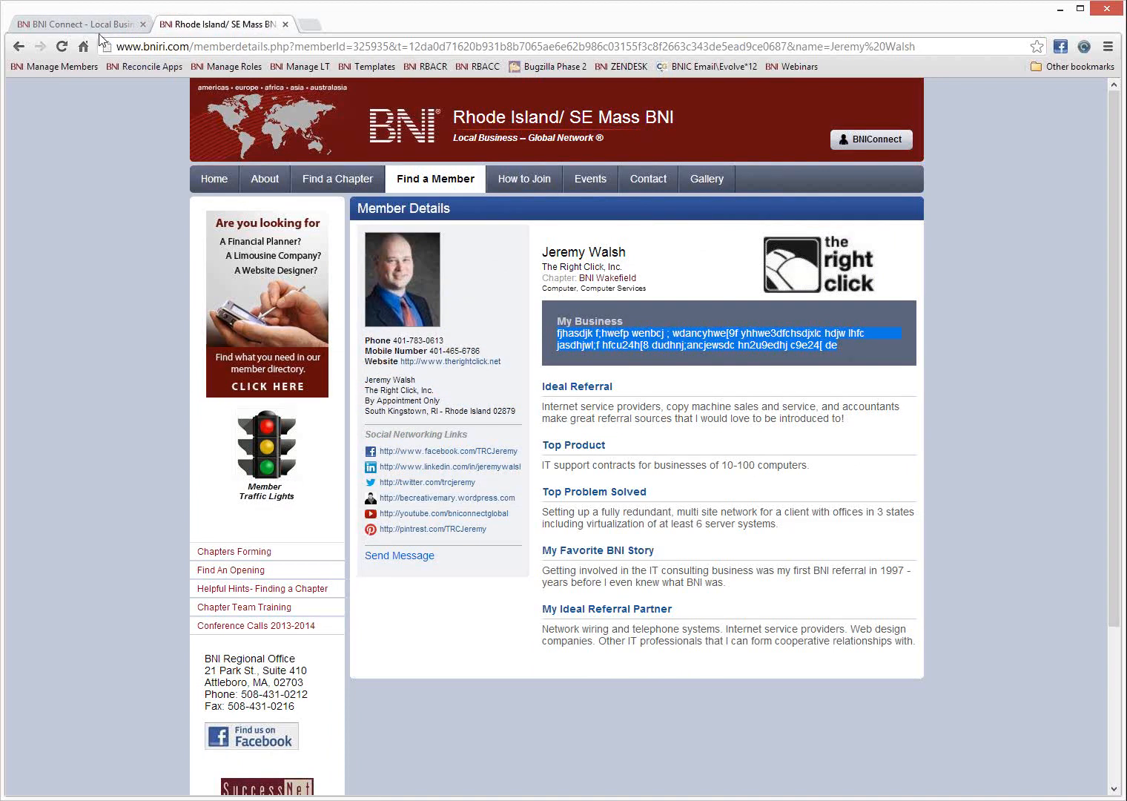
In BNI Connect, replace the My Business placeholder with the original description starting "Computer support and networking." and update the profile
click(118, 24)
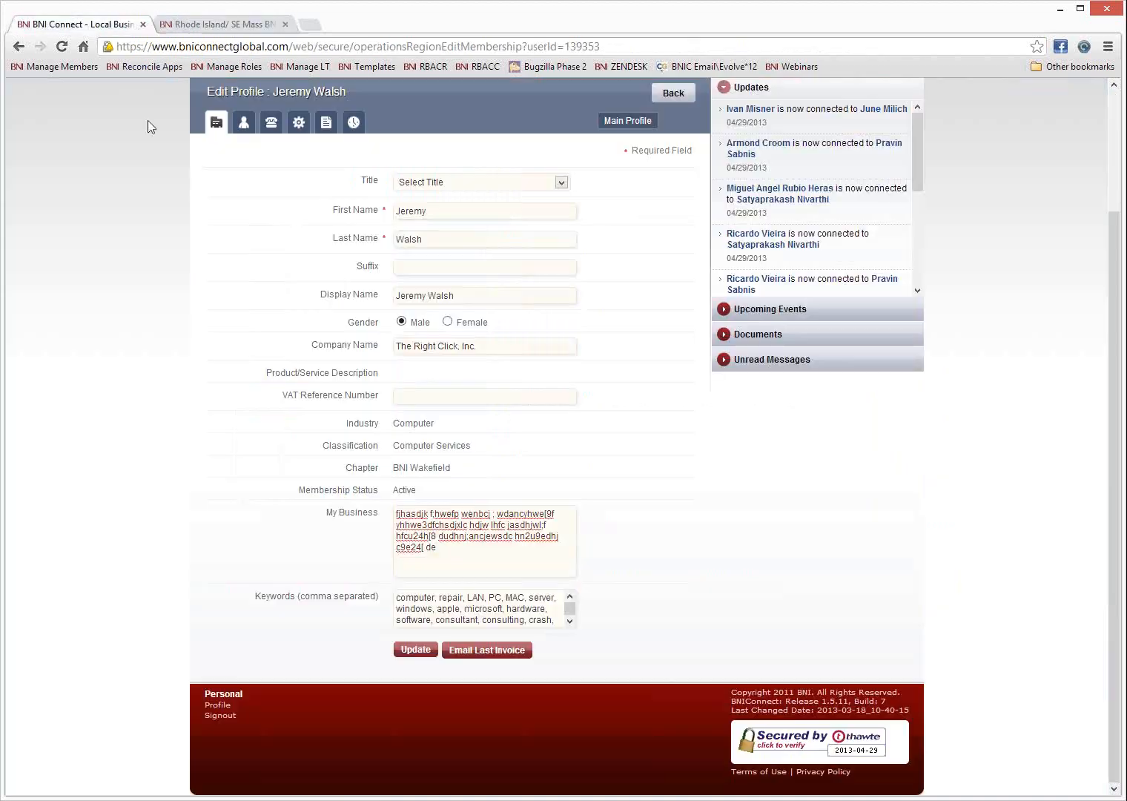
click(497, 560)
key(ctrl+a)
key(ctrl+v)
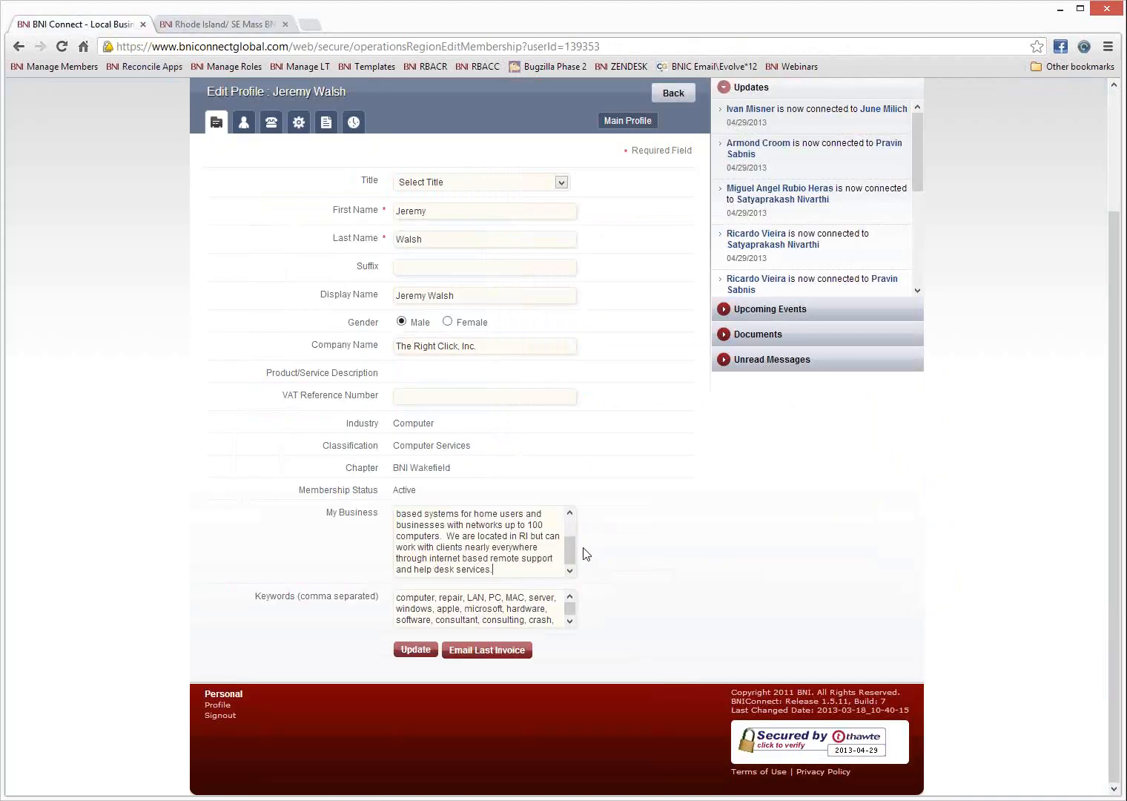
drag(574, 546, 574, 506)
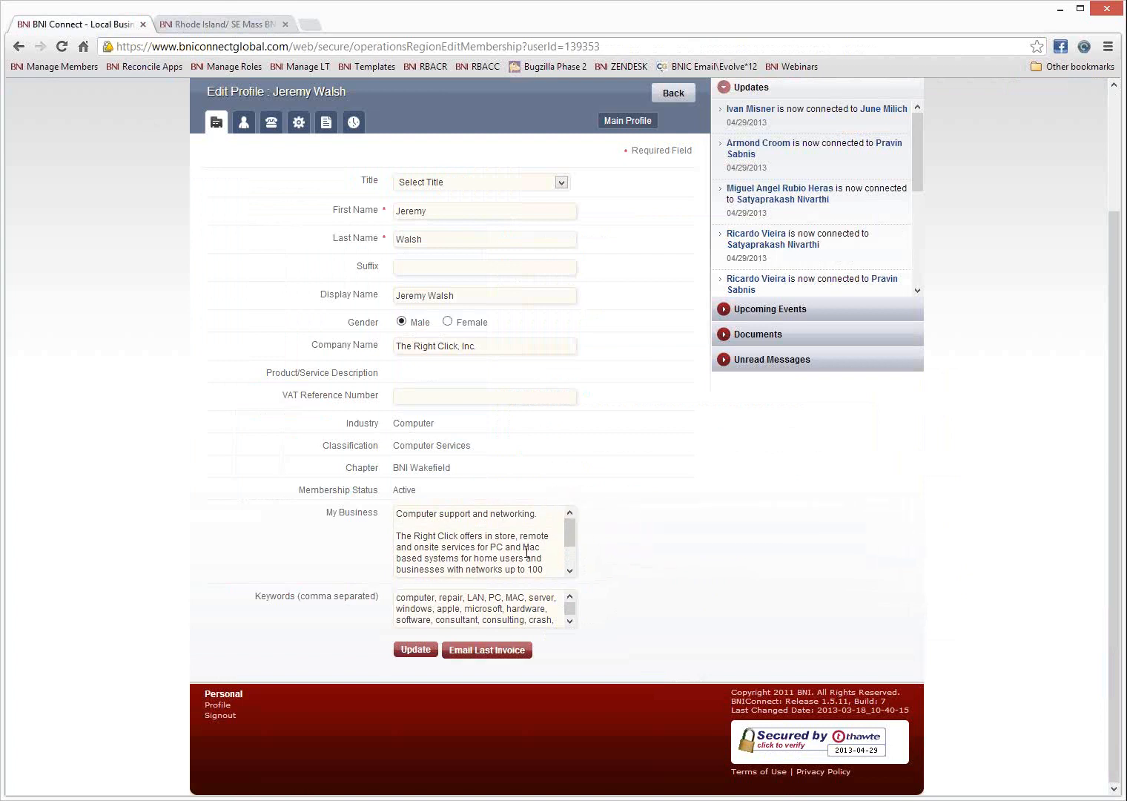
click(416, 650)
click(415, 649)
click(209, 26)
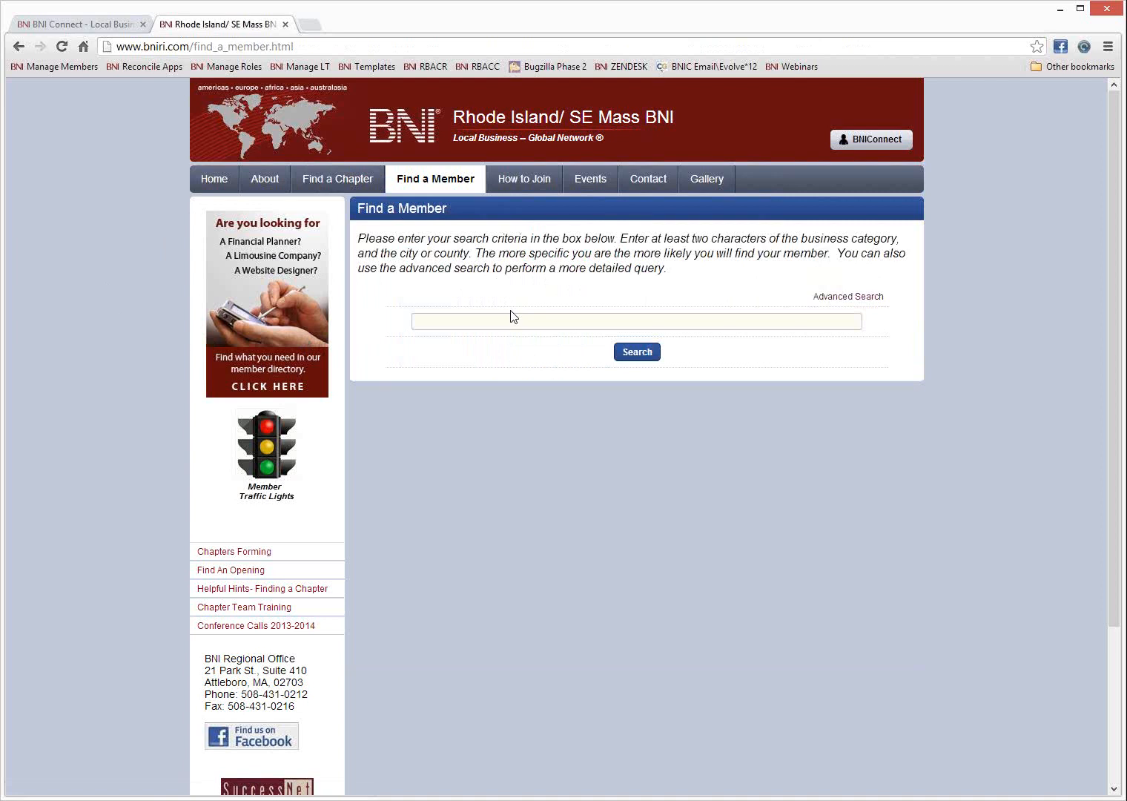
click(100, 24)
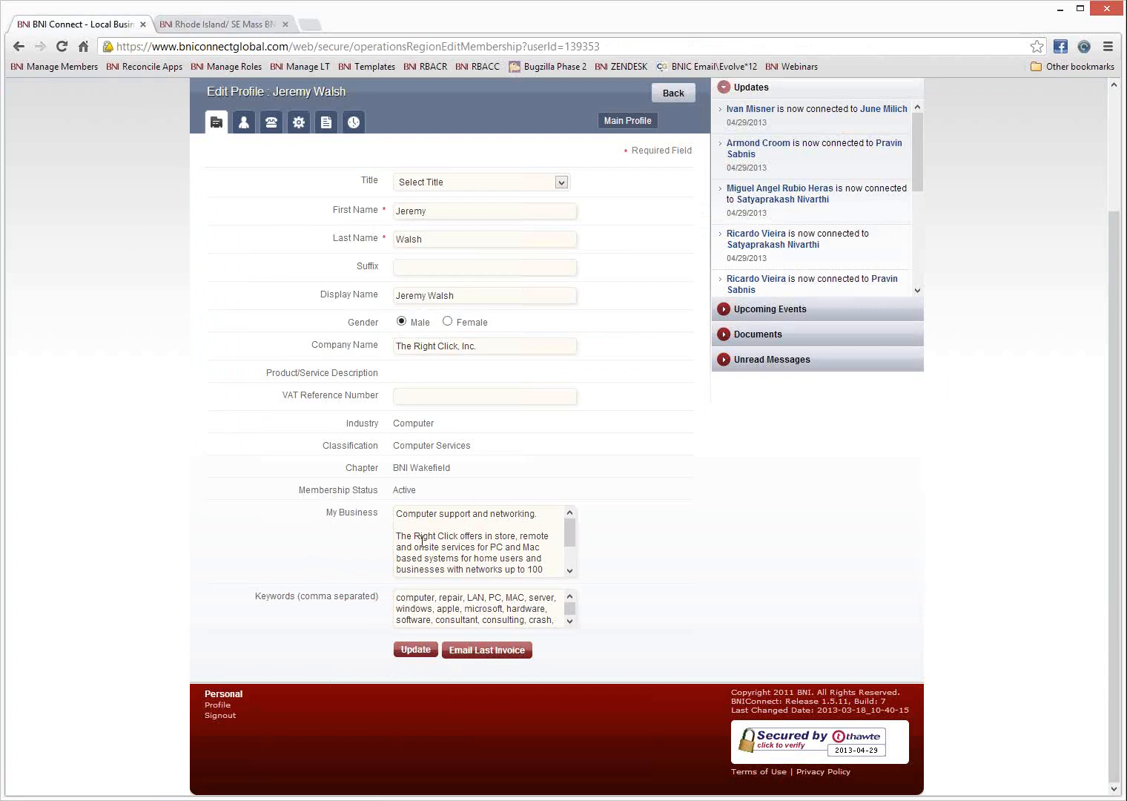
drag(435, 425, 400, 425)
drag(473, 445, 413, 448)
click(433, 434)
click(570, 622)
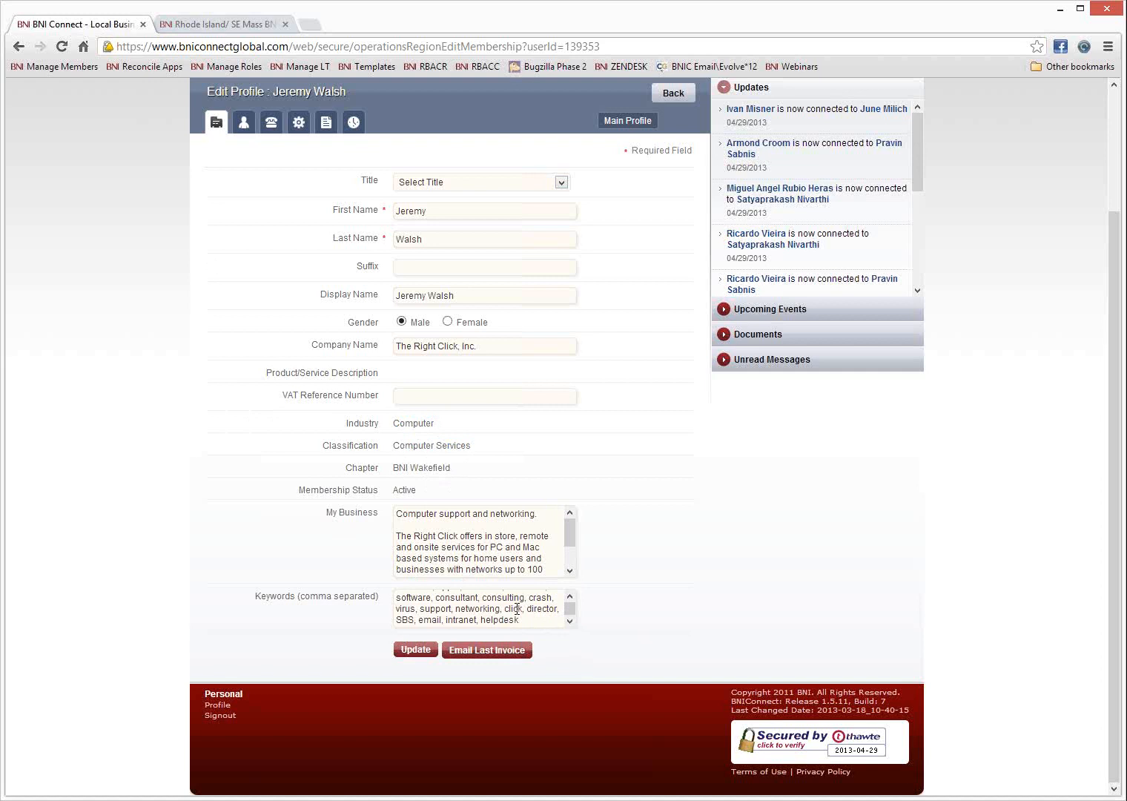
On the User Profile page, try changing the username to newusernames, and close the dialog without submitting it
scroll(512, 606, up, 5)
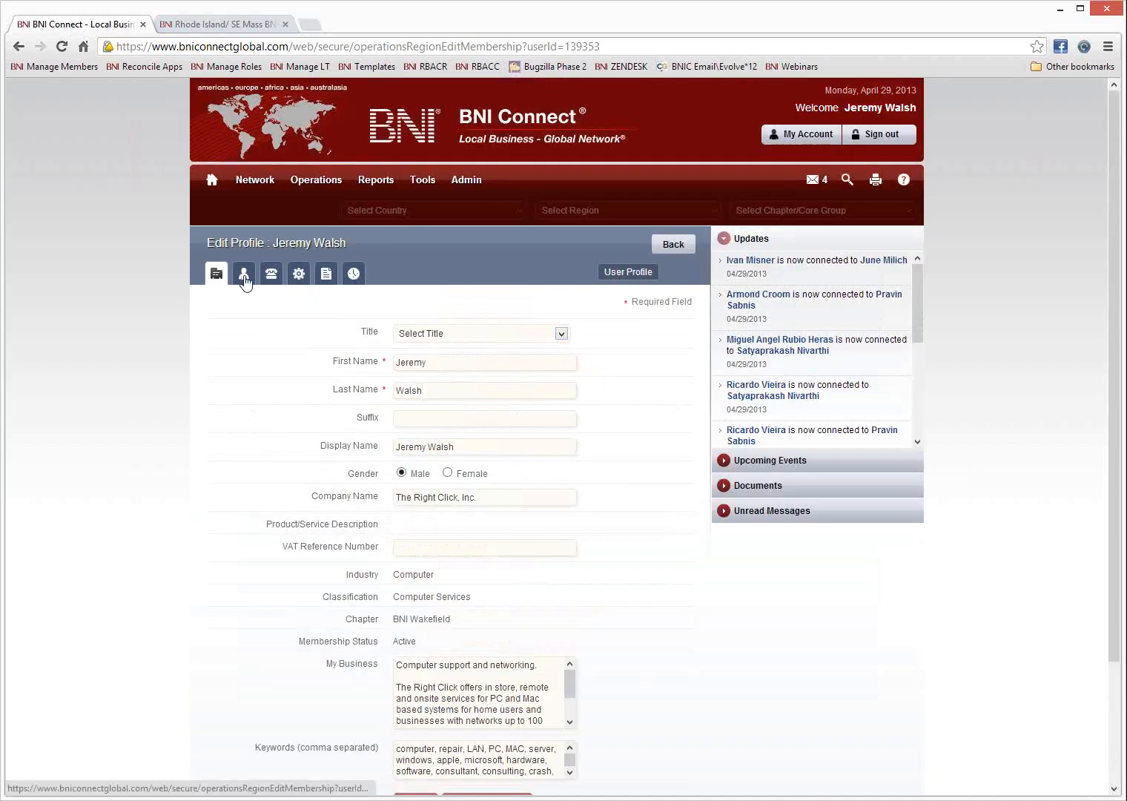
click(244, 276)
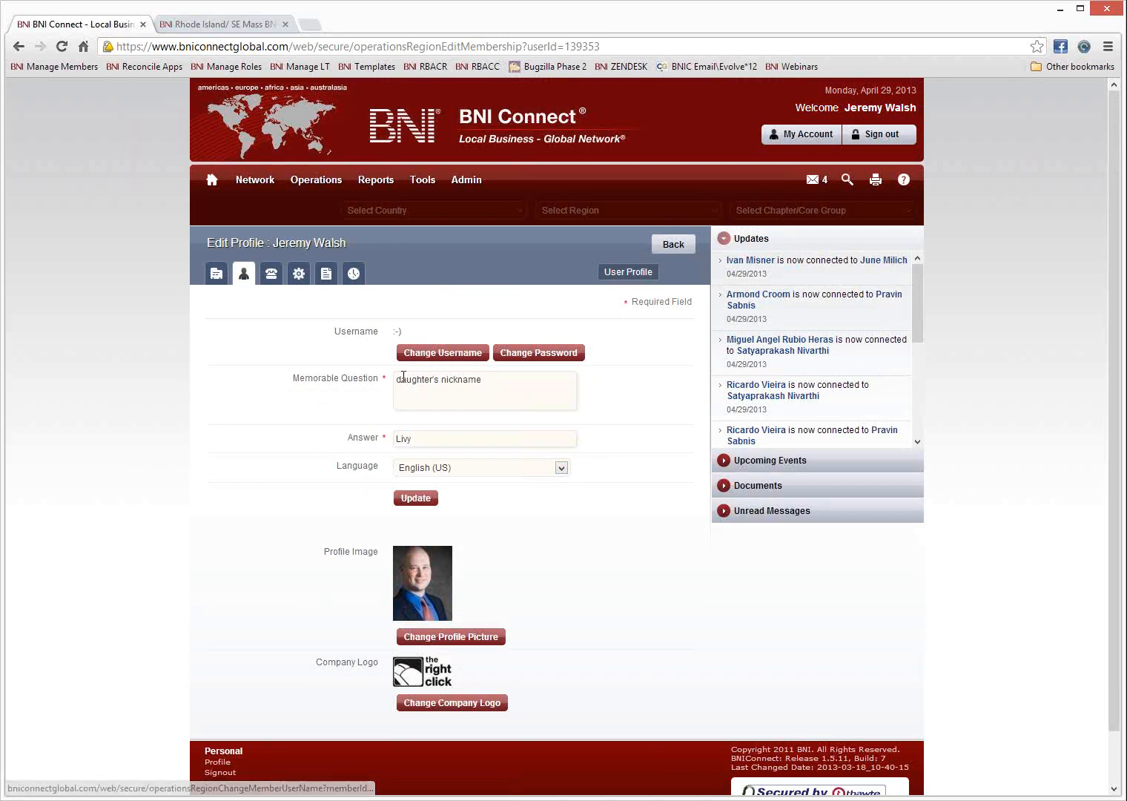
click(428, 354)
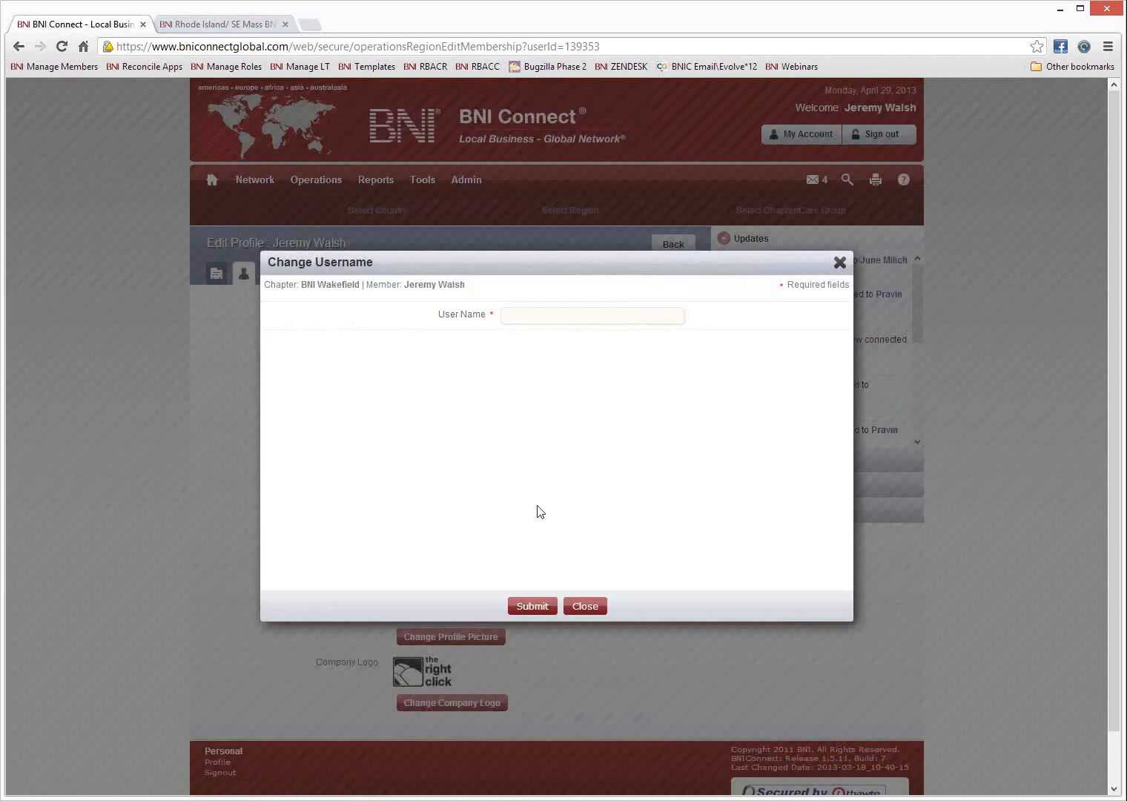
click(519, 317)
text(new usernames)
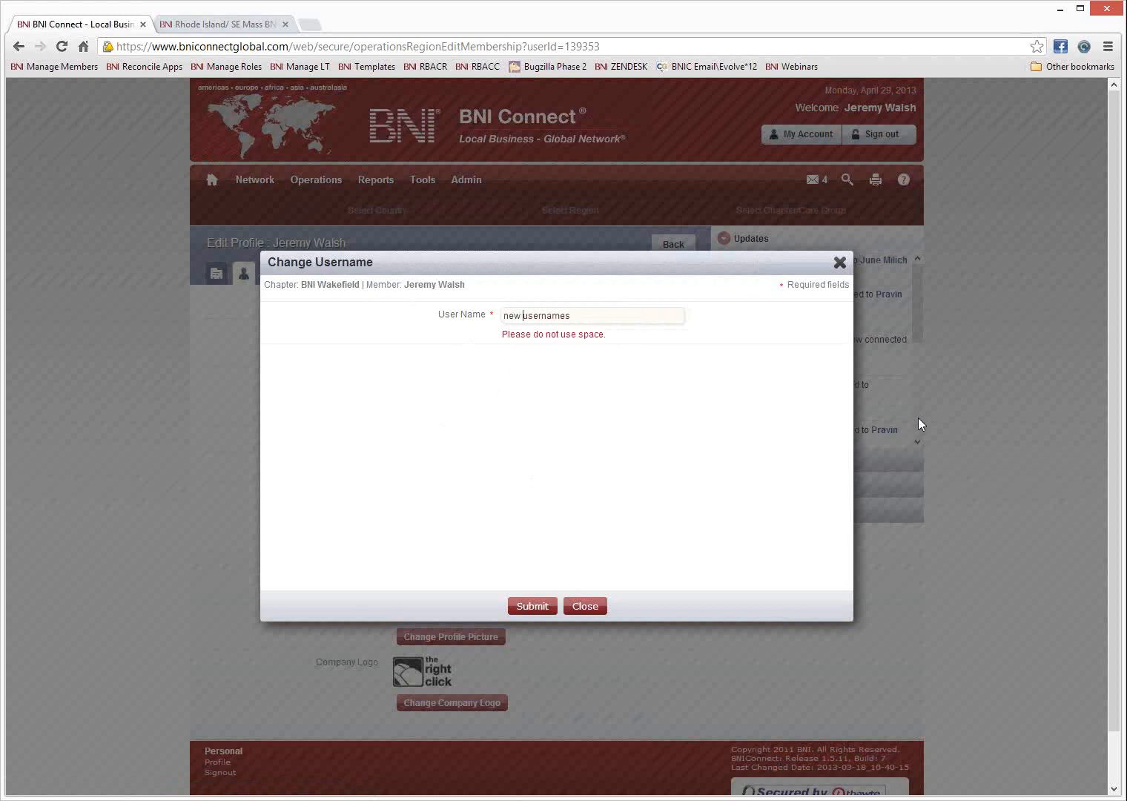
key(BackSpace)
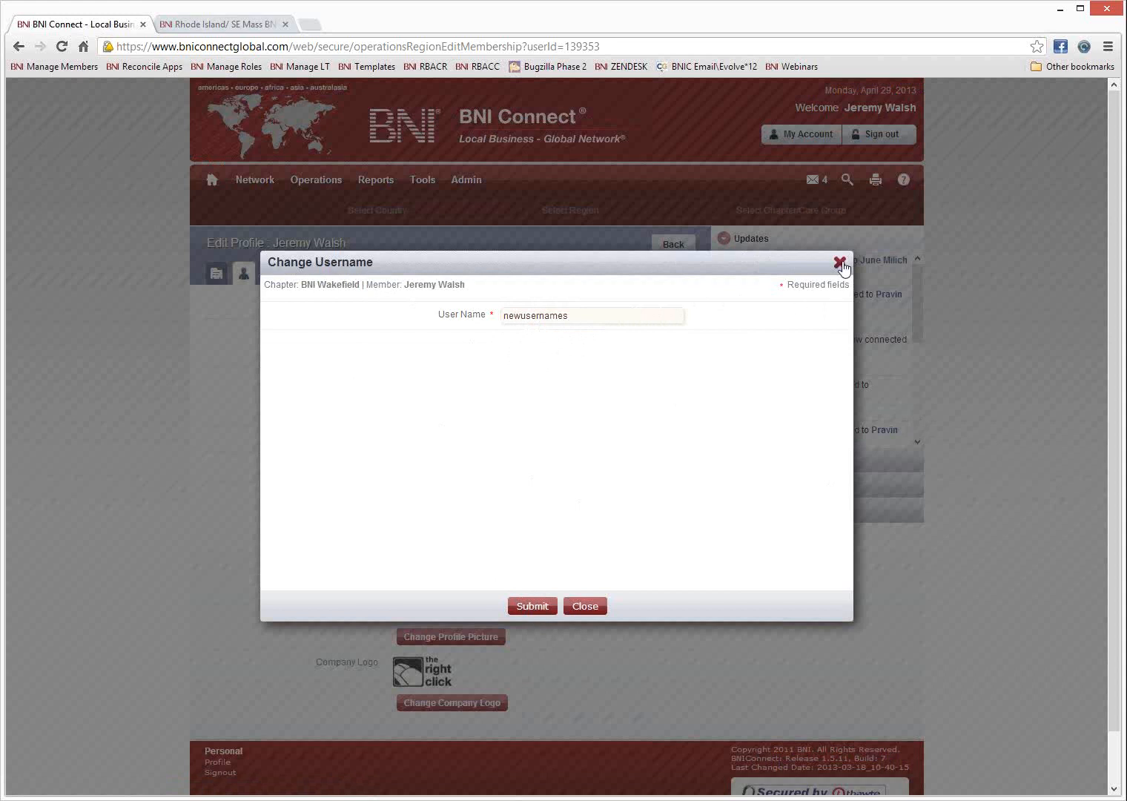
click(840, 264)
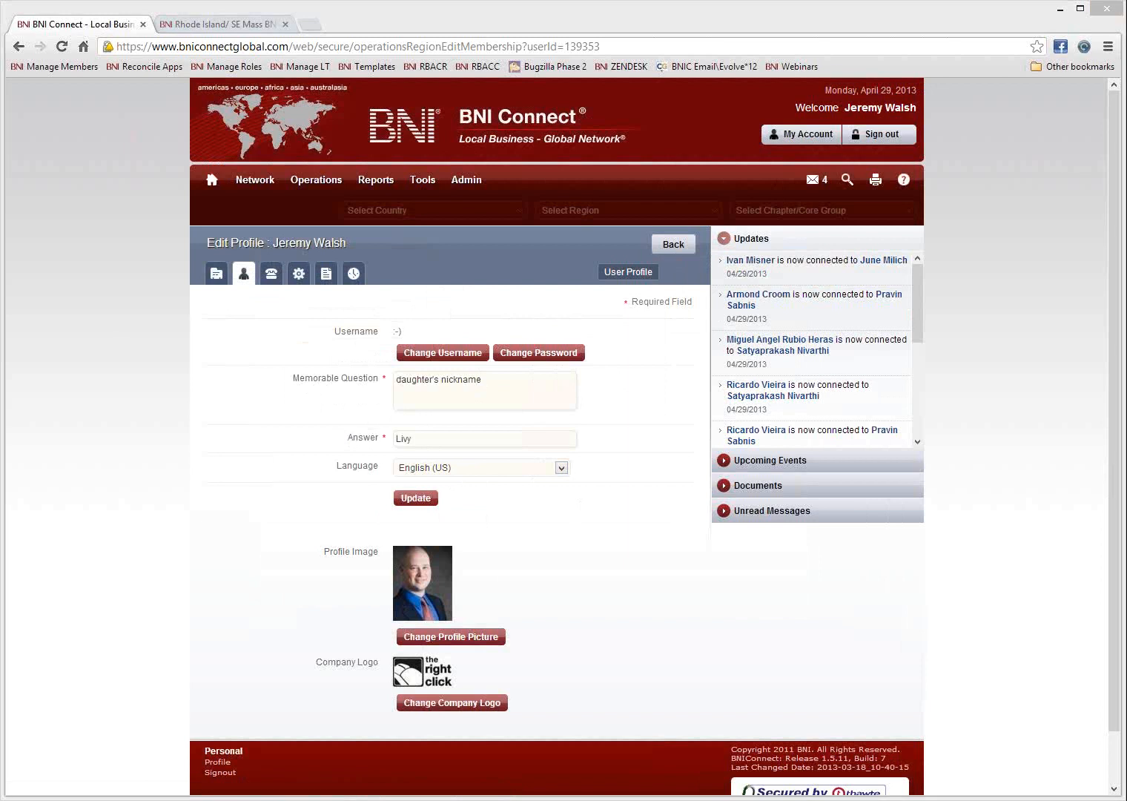
Review the Memorable Question and Answer fields on the User Profile page
click(509, 388)
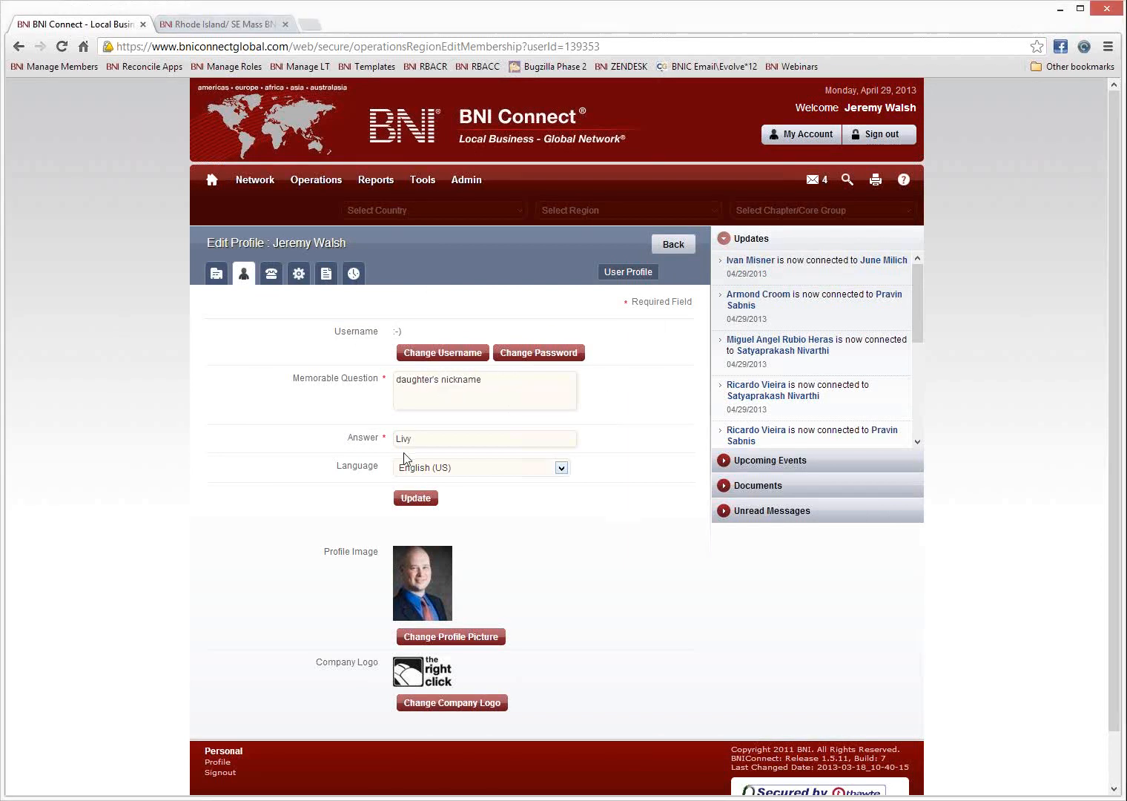
click(417, 437)
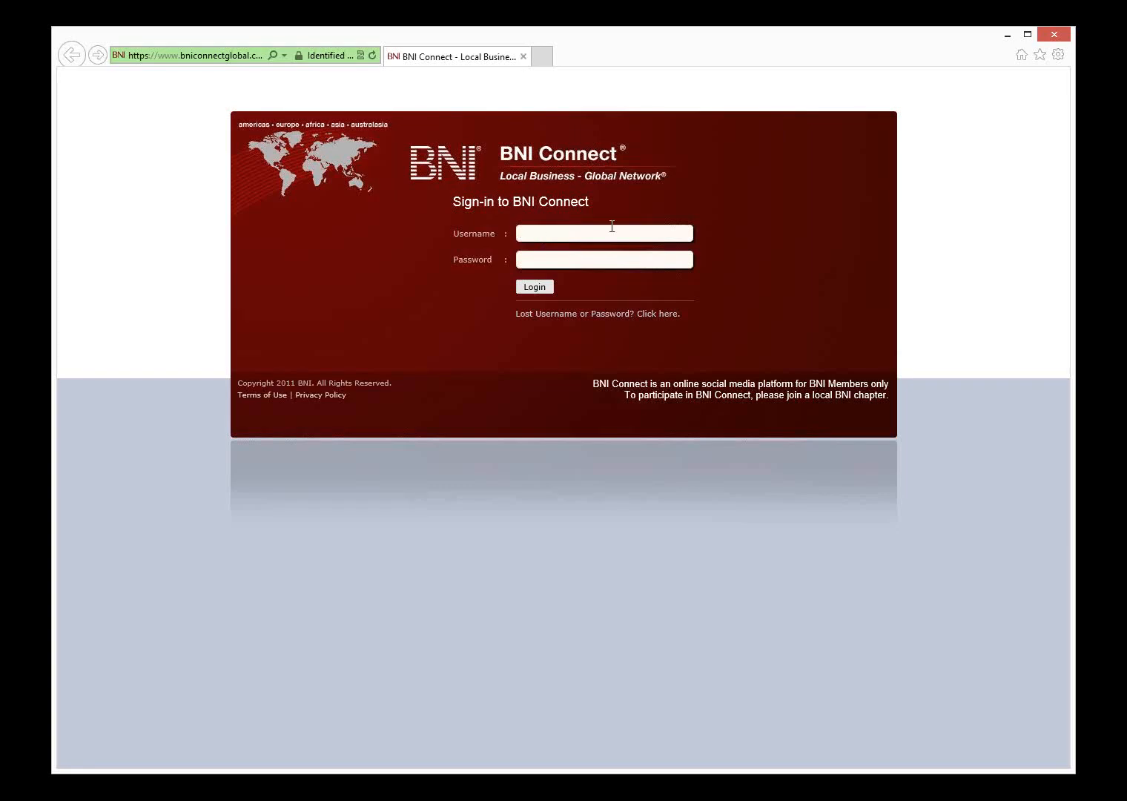
Open the lost username or password form and fill in the account's email and the answer to the memorable question
click(557, 324)
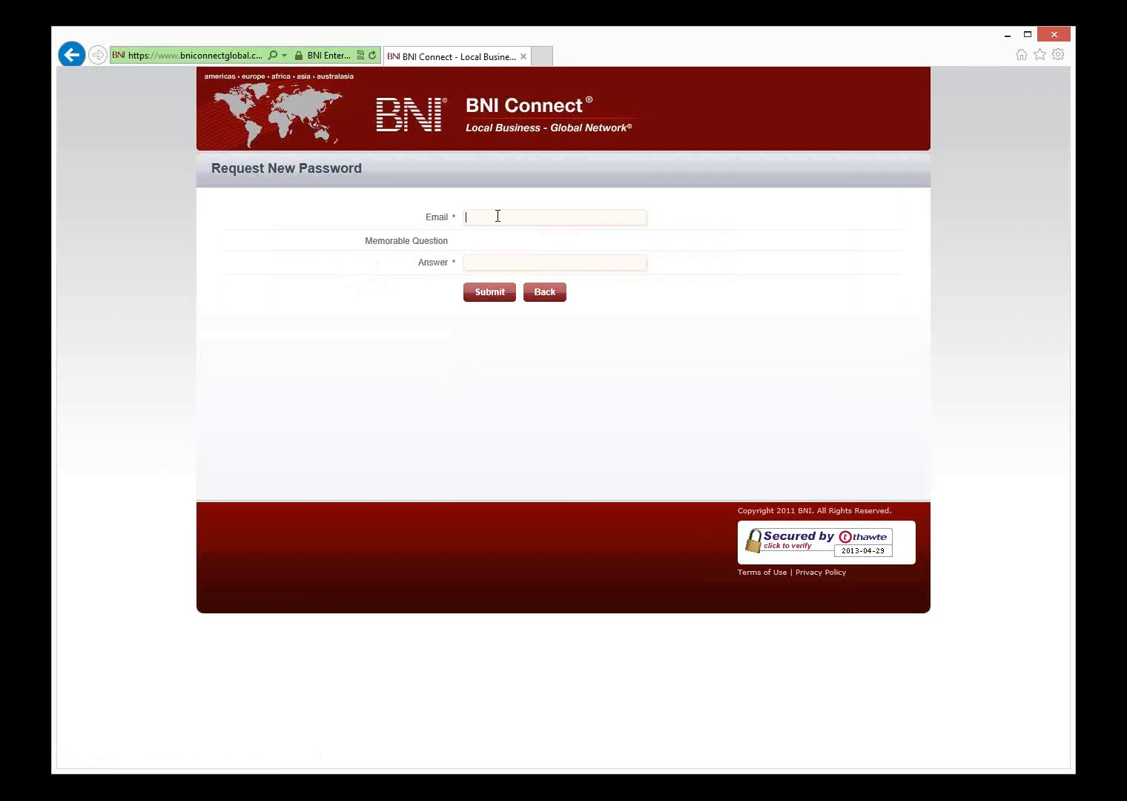
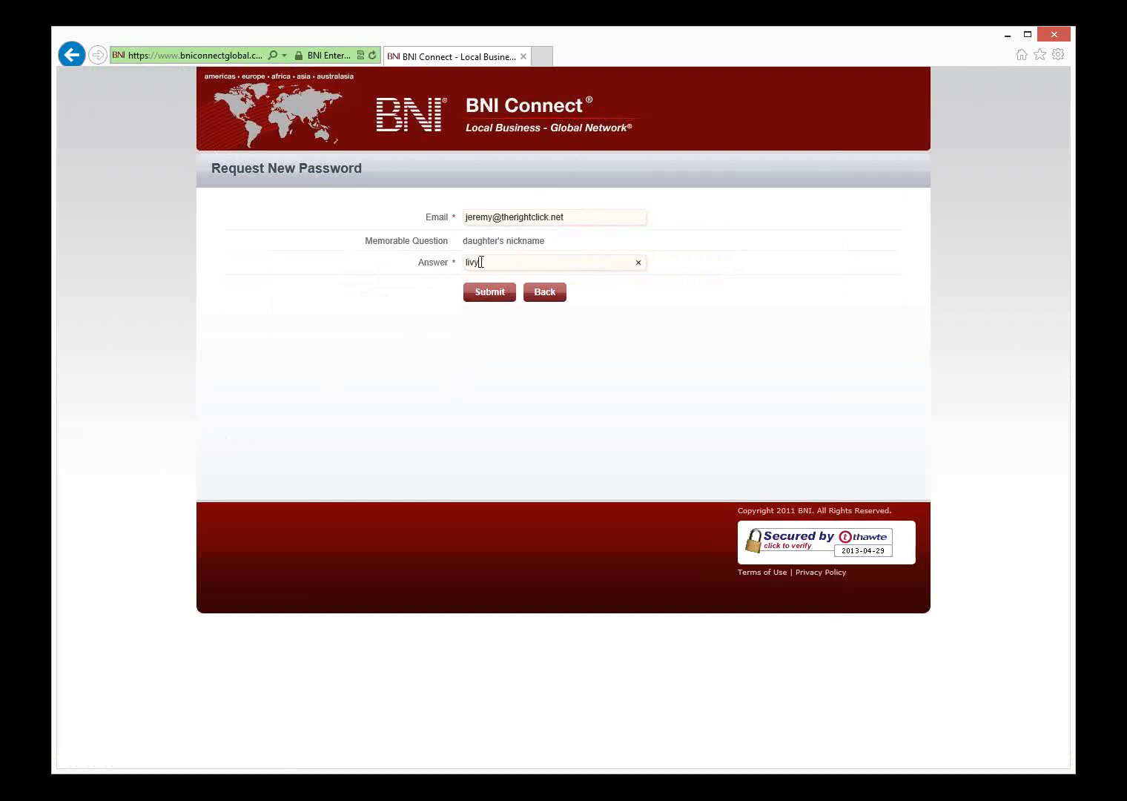
drag(487, 262, 453, 265)
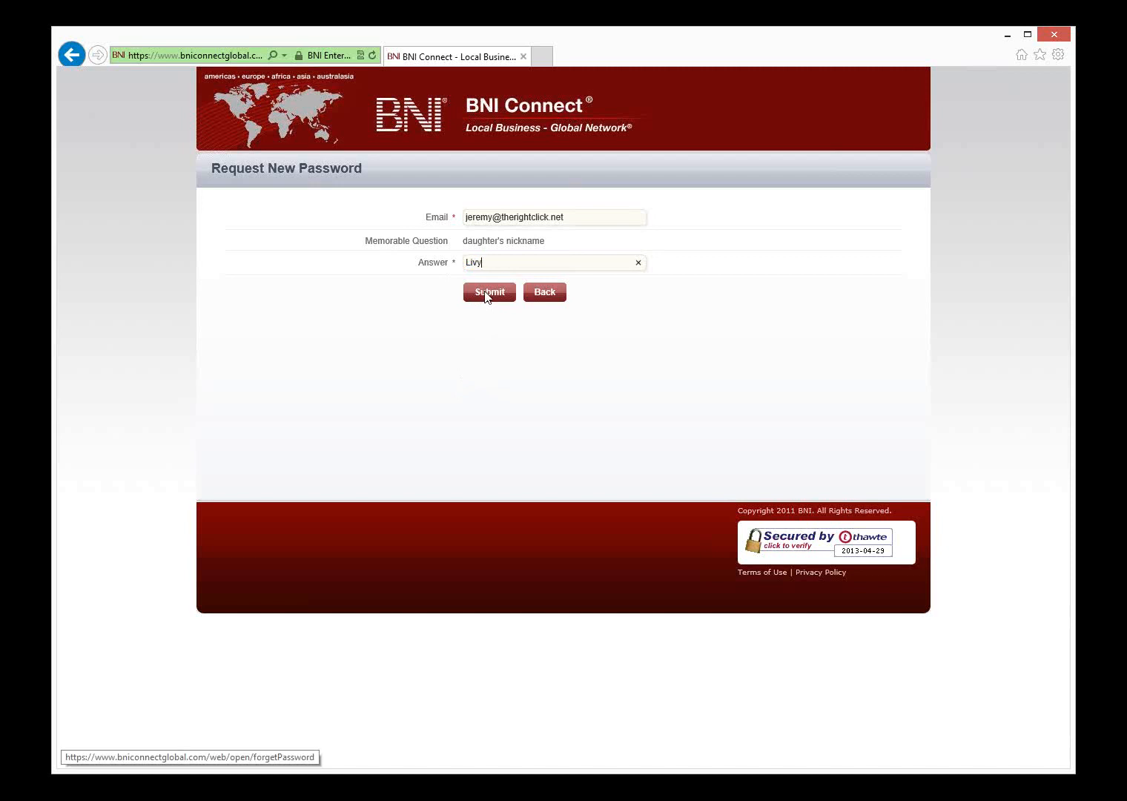
click(593, 216)
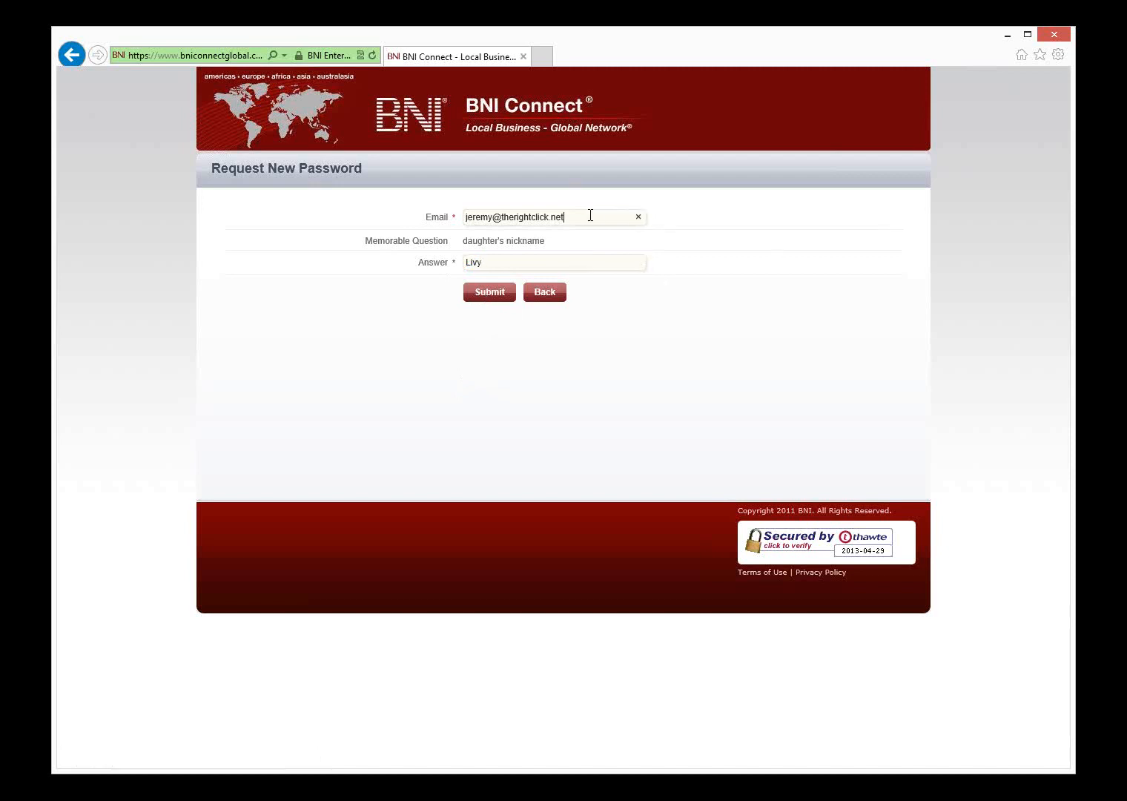
drag(562, 218, 439, 216)
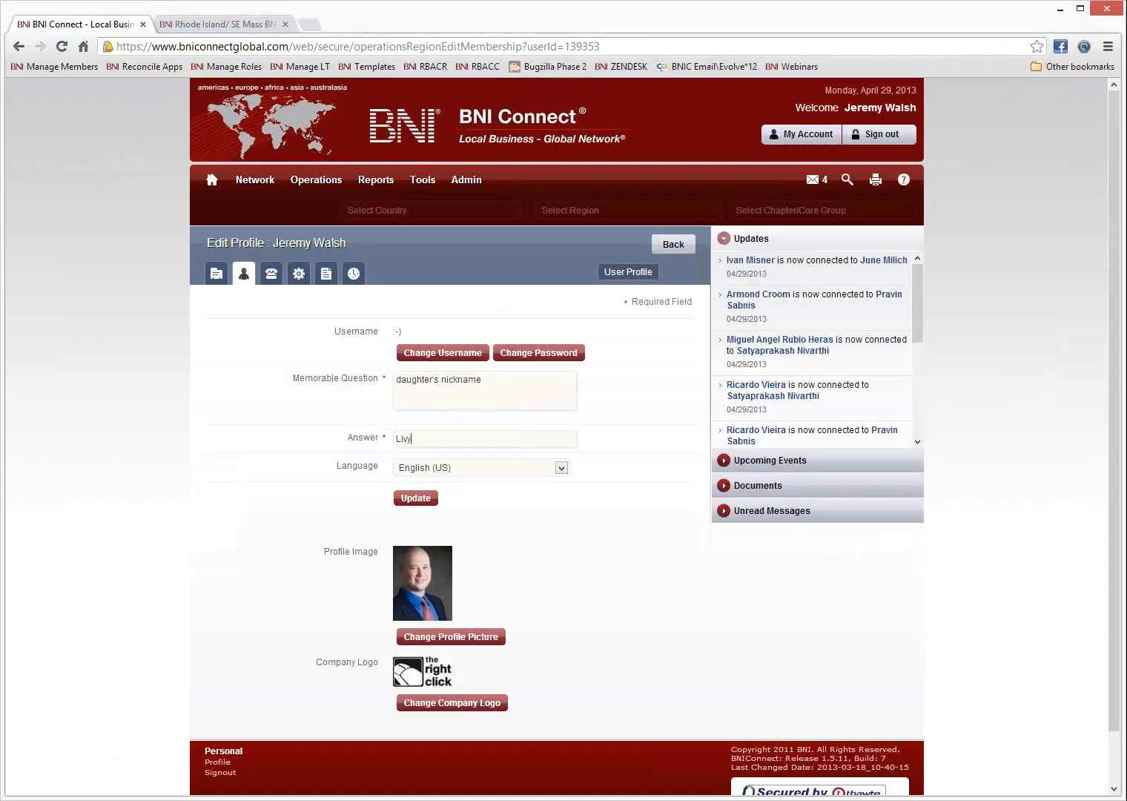
Look through the language options on the User Profile page and choose English (US)
scroll(593, 497, down, 1)
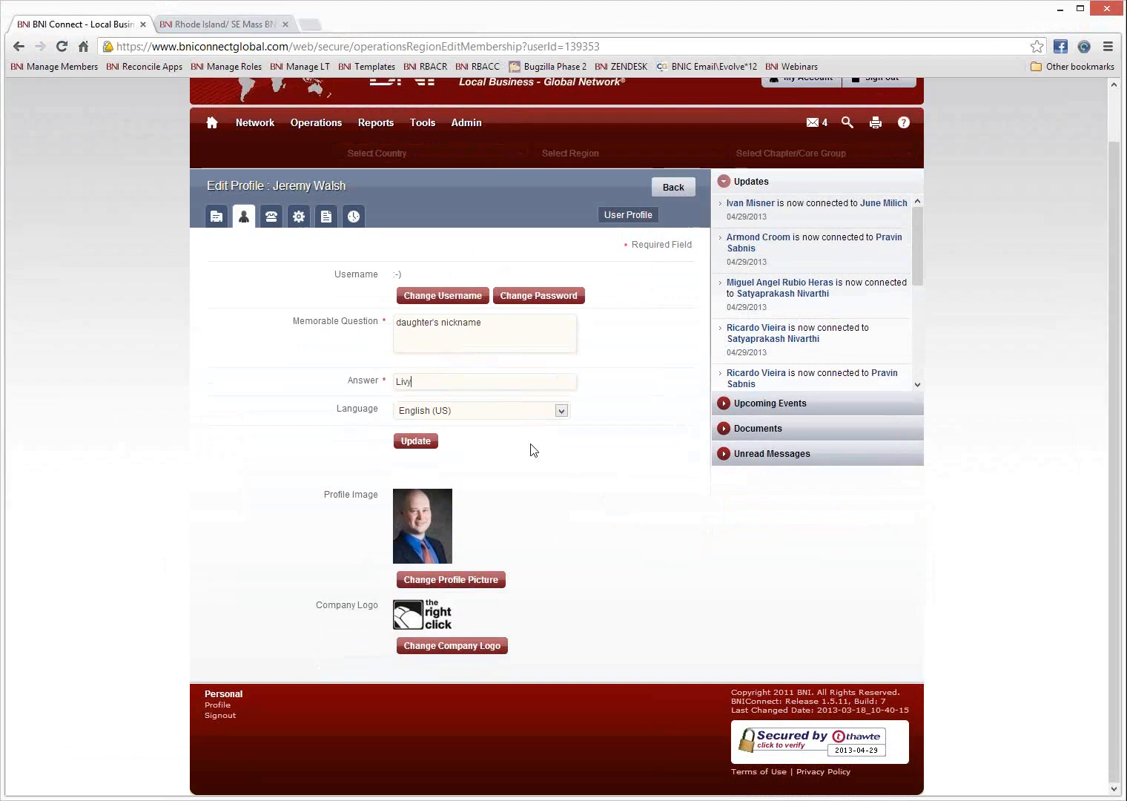
click(561, 411)
mouse_move(569, 454)
mouse_down()
mouse_move(569, 593)
mouse_move(555, 444)
mouse_move(556, 469)
mouse_up()
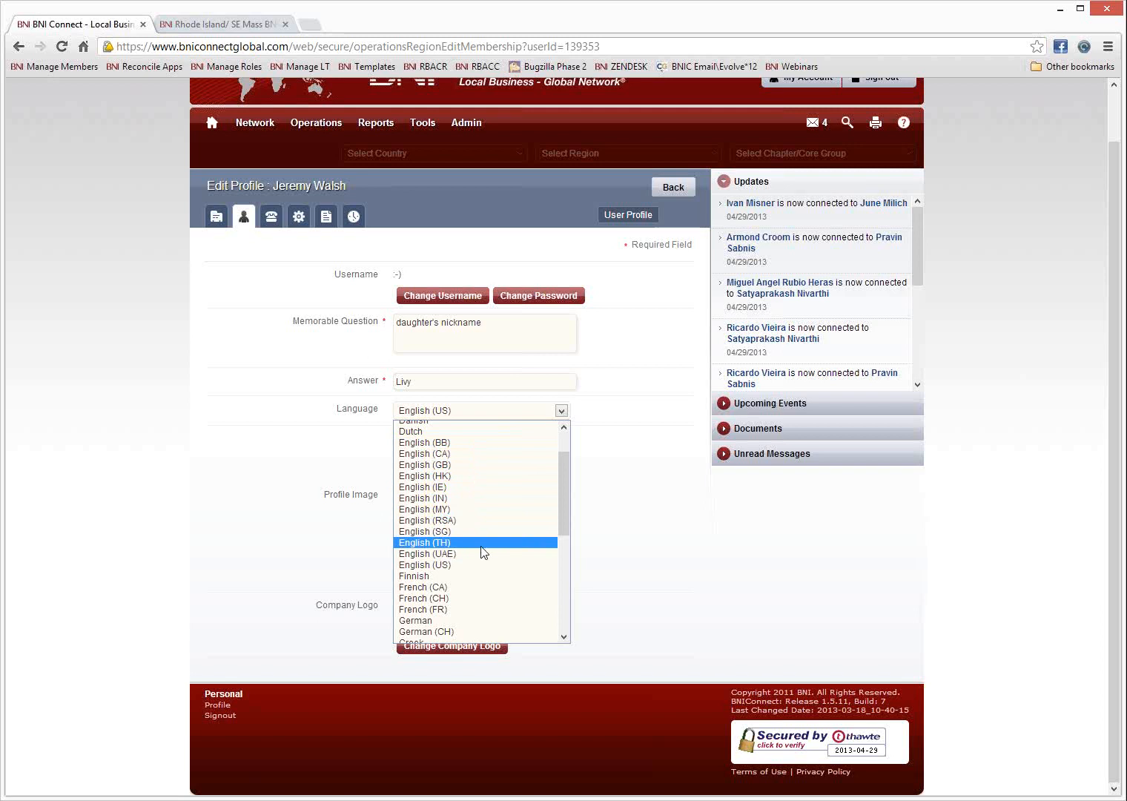
click(426, 567)
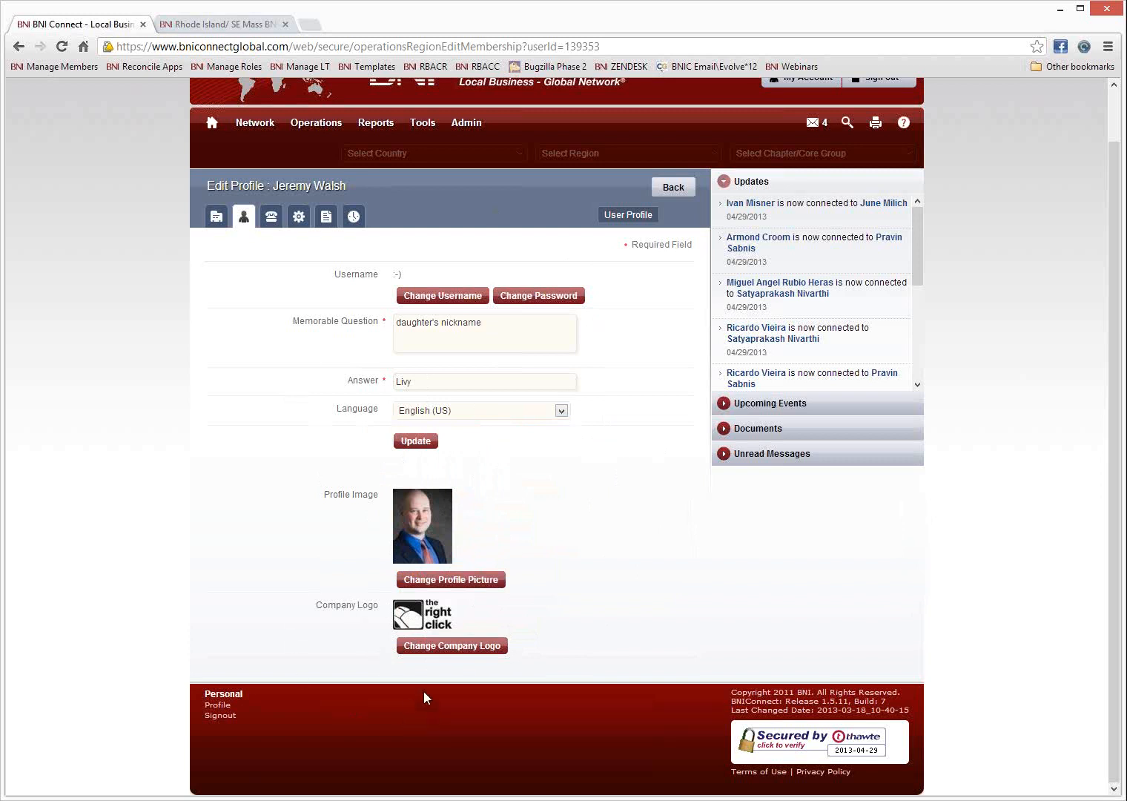
Replace the company logo with the icon-therightclick-black image from Dropbox > TRCLogos > Logos and save it
click(438, 645)
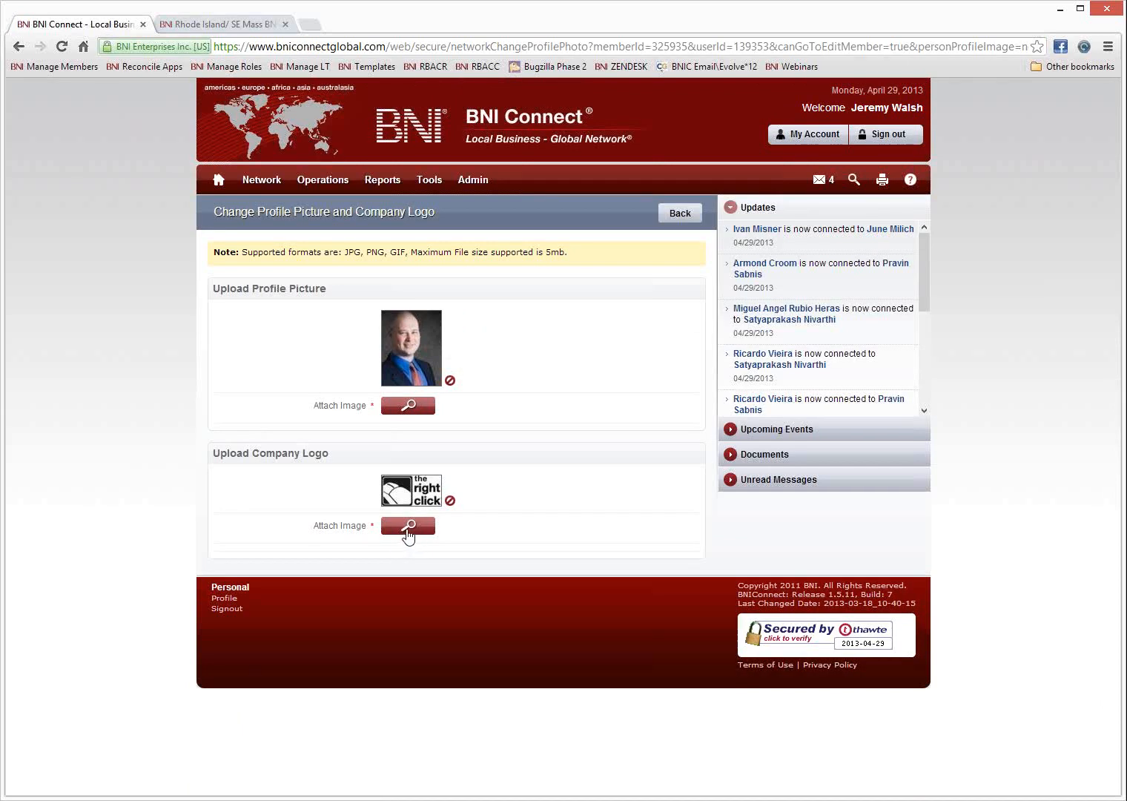
click(407, 528)
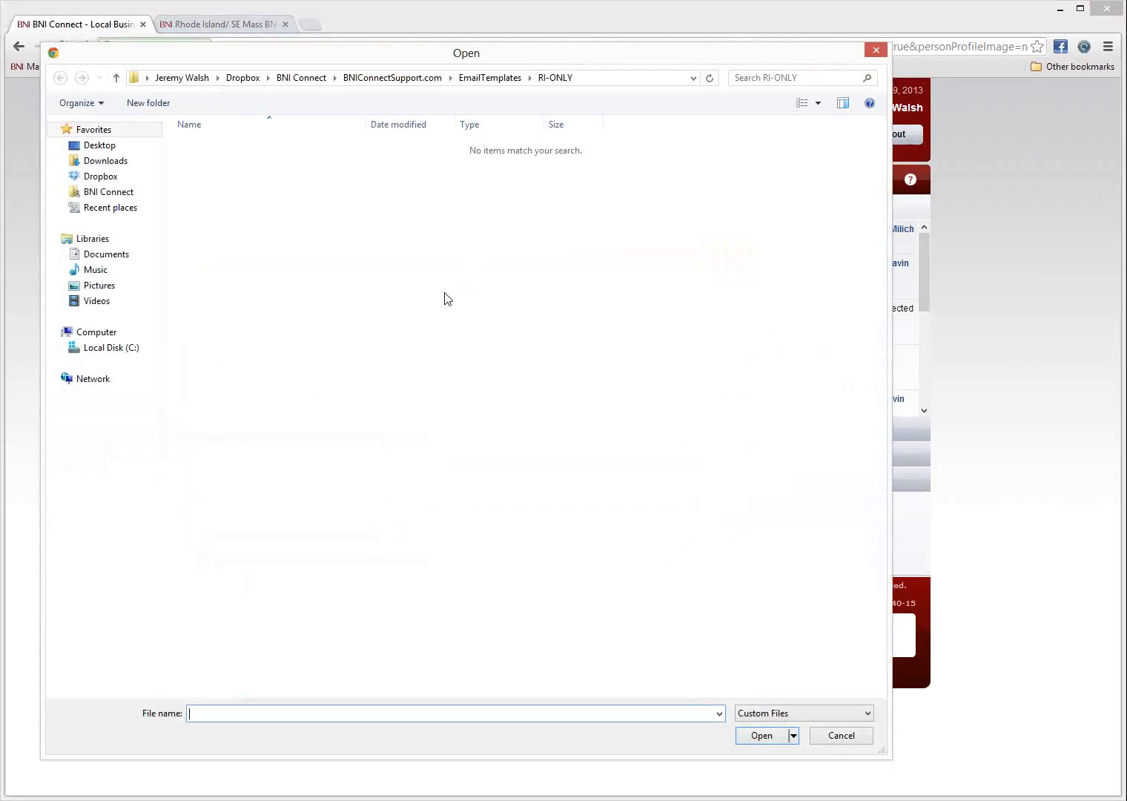
click(101, 177)
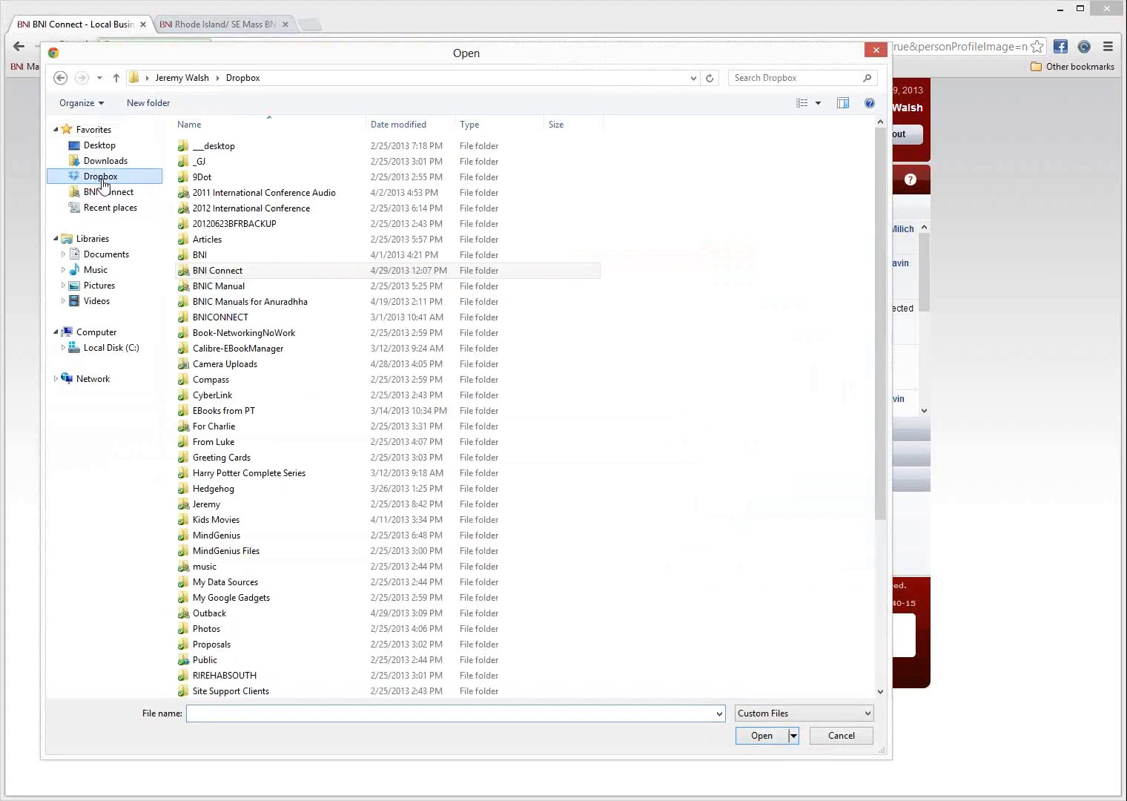
click(244, 441)
scroll(245, 449, down, 5)
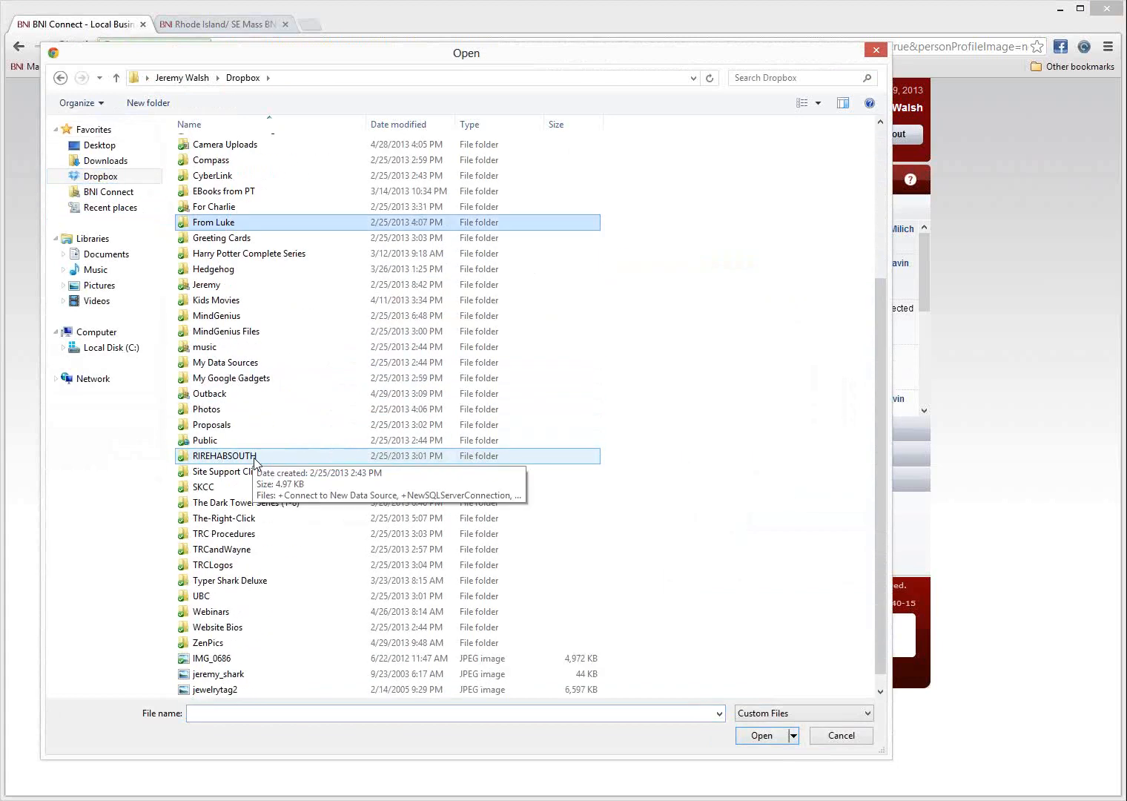
double_click(239, 565)
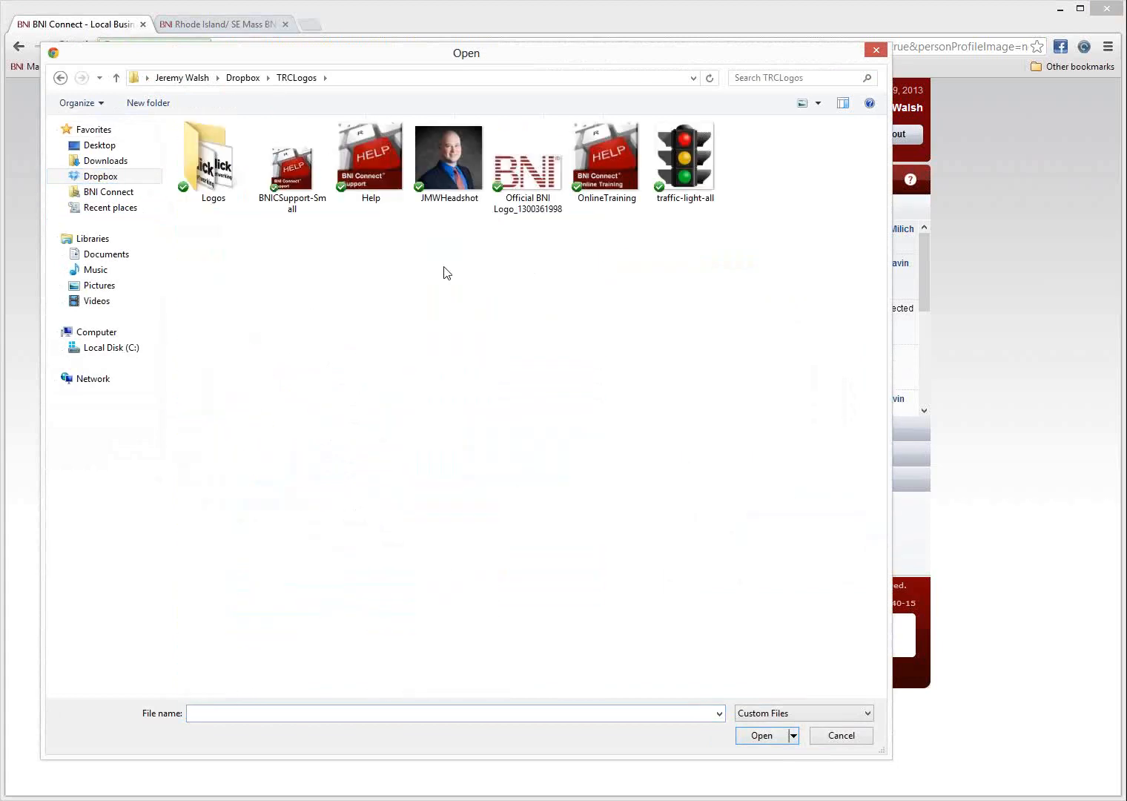
double_click(224, 174)
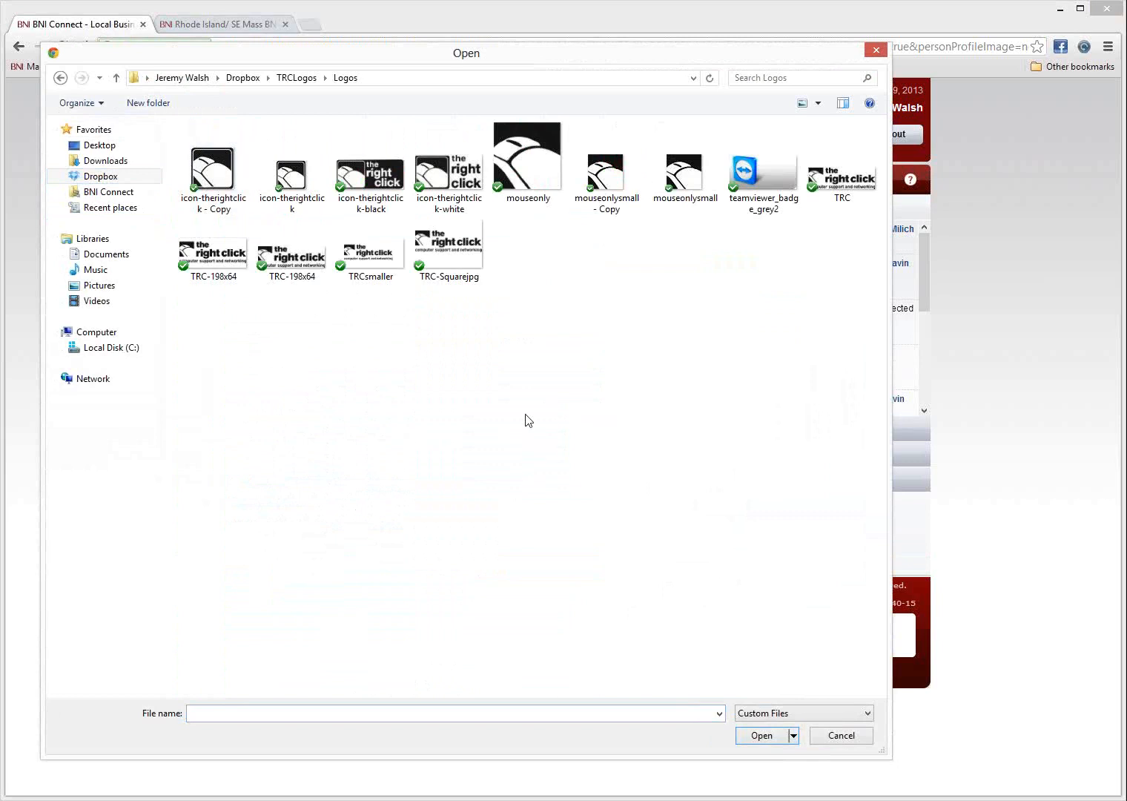
double_click(372, 182)
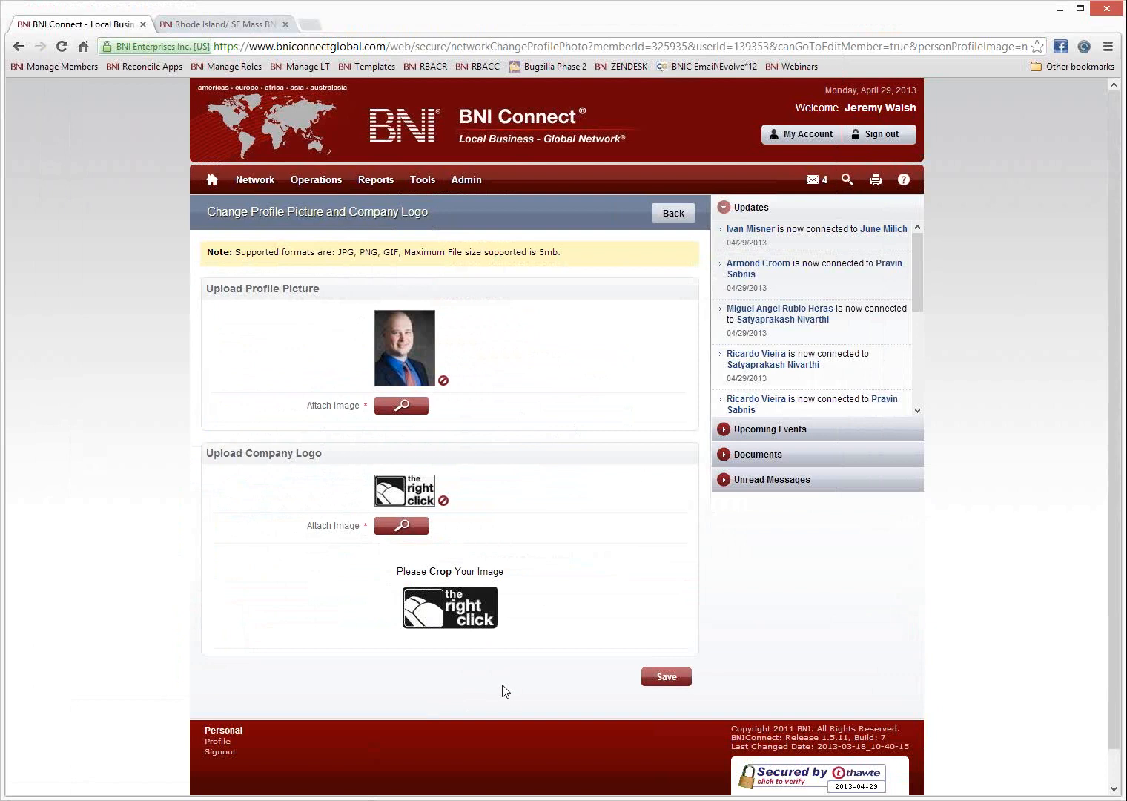
click(665, 676)
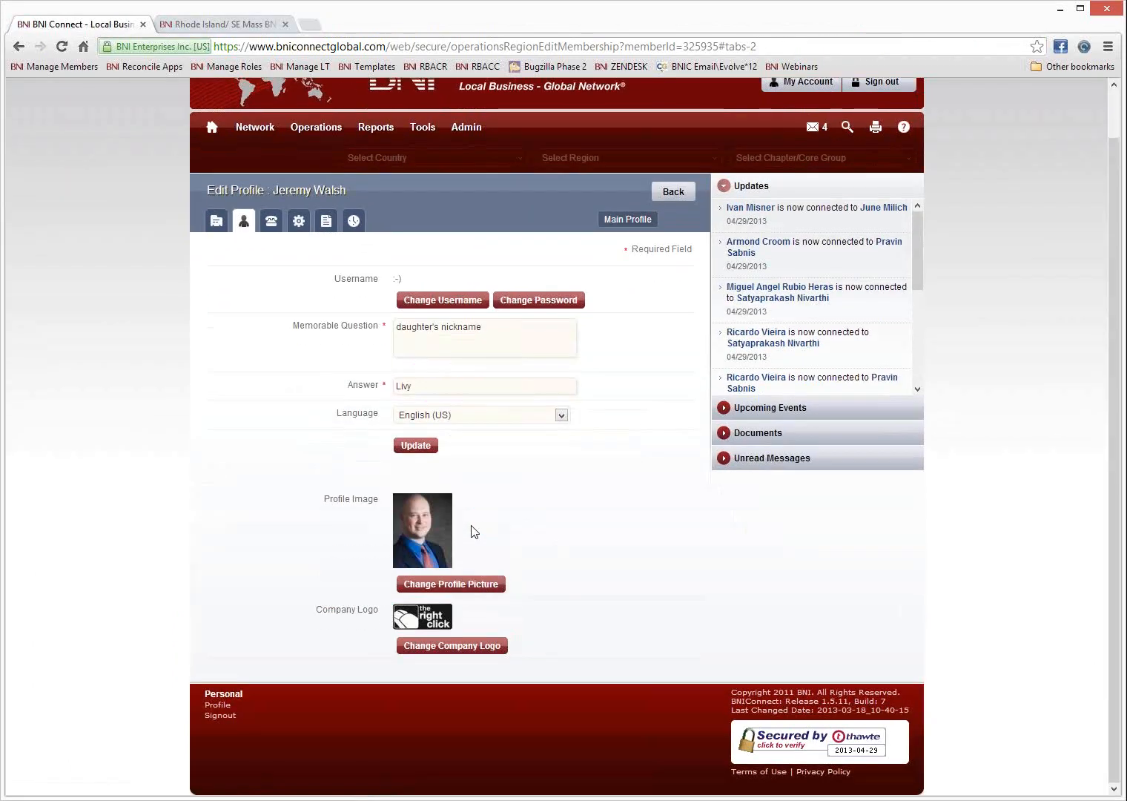
Review the phone, fax, email and website fields in Contact Details, and the available Social Networking Links types
click(271, 222)
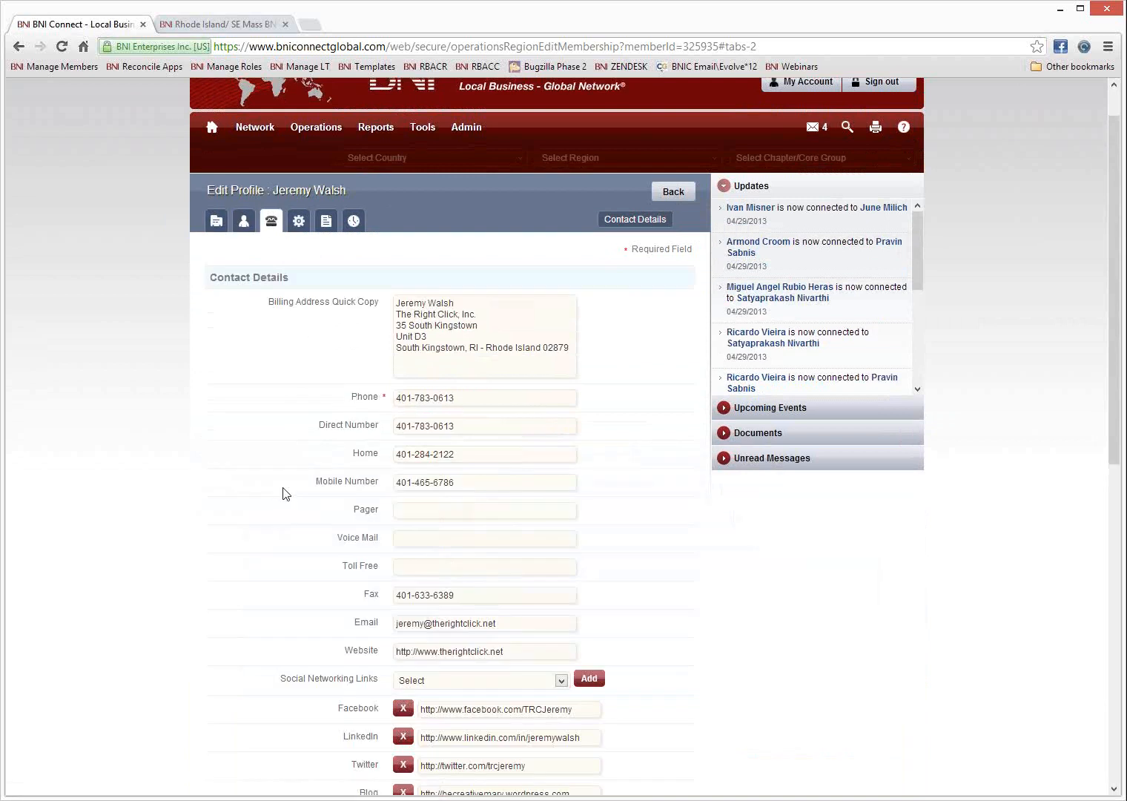
scroll(267, 493, down, 3)
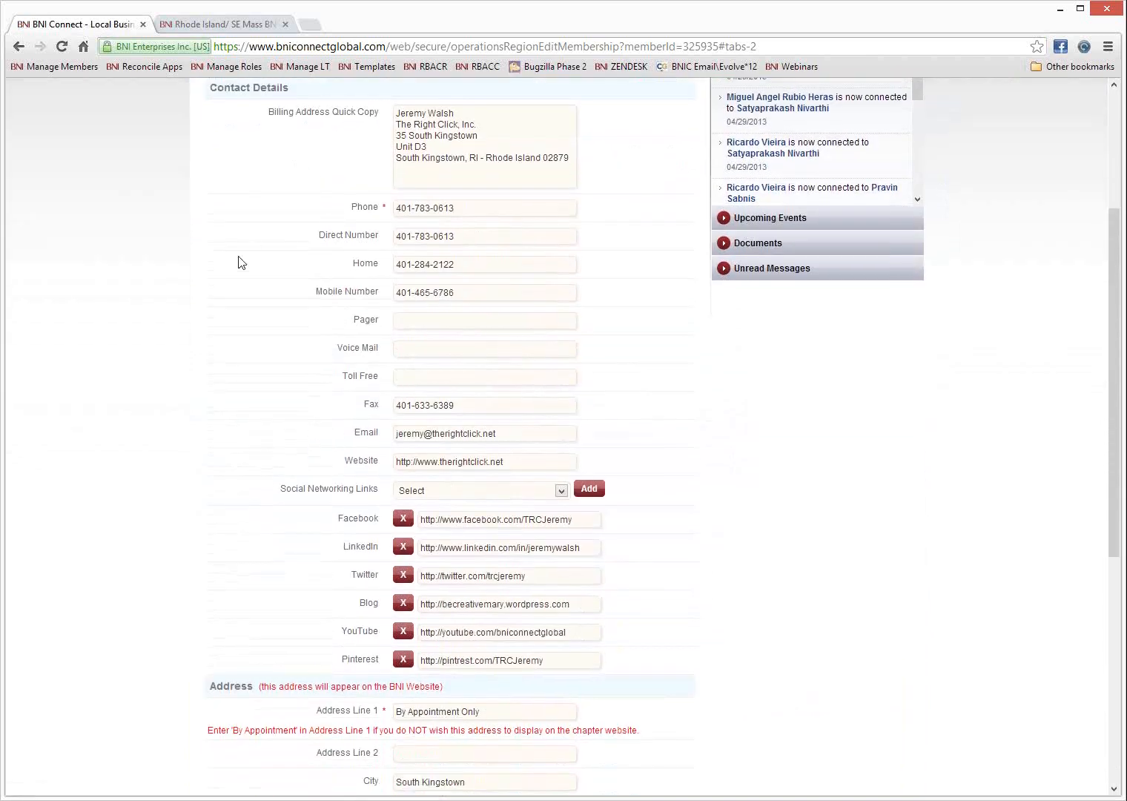
scroll(238, 261, down, 1)
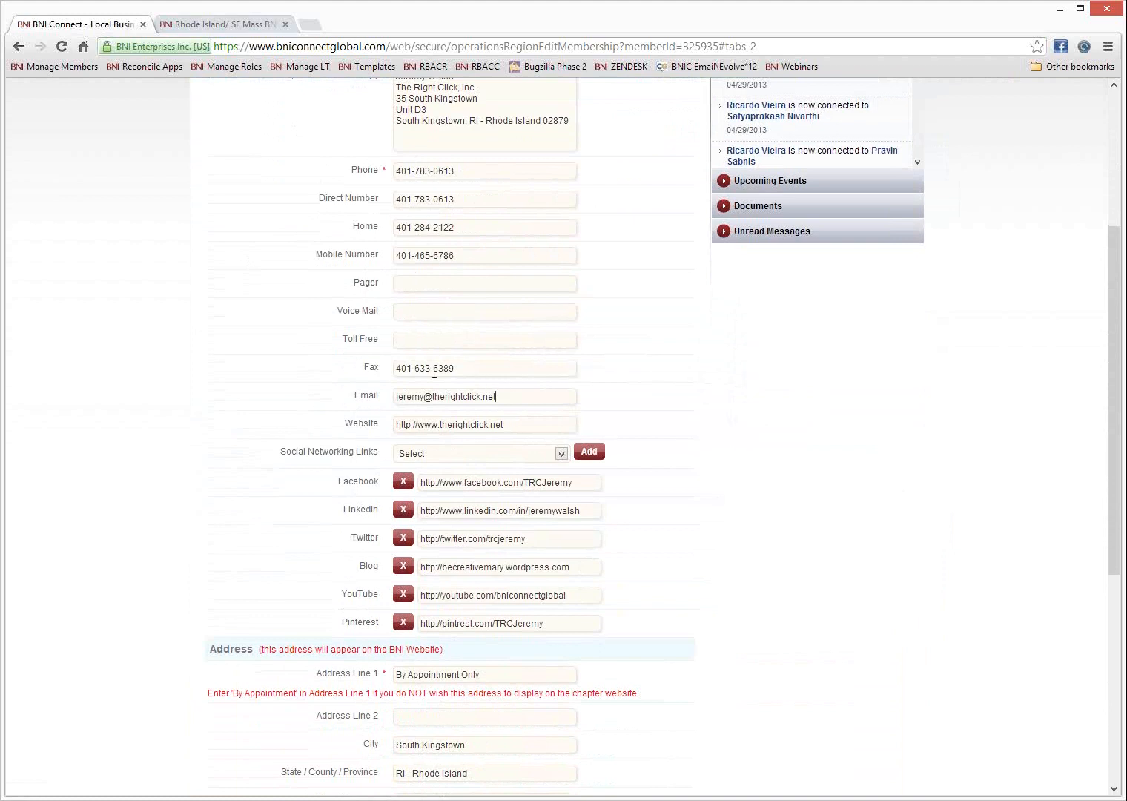
click(507, 394)
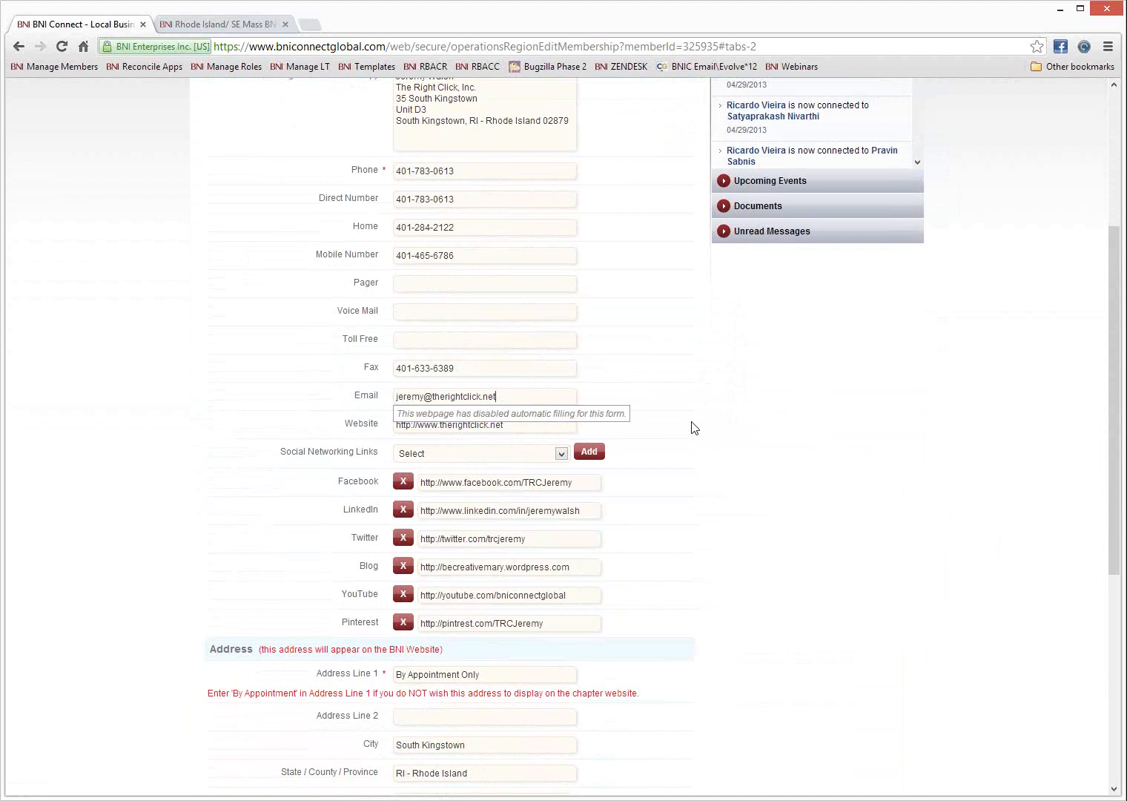
click(490, 372)
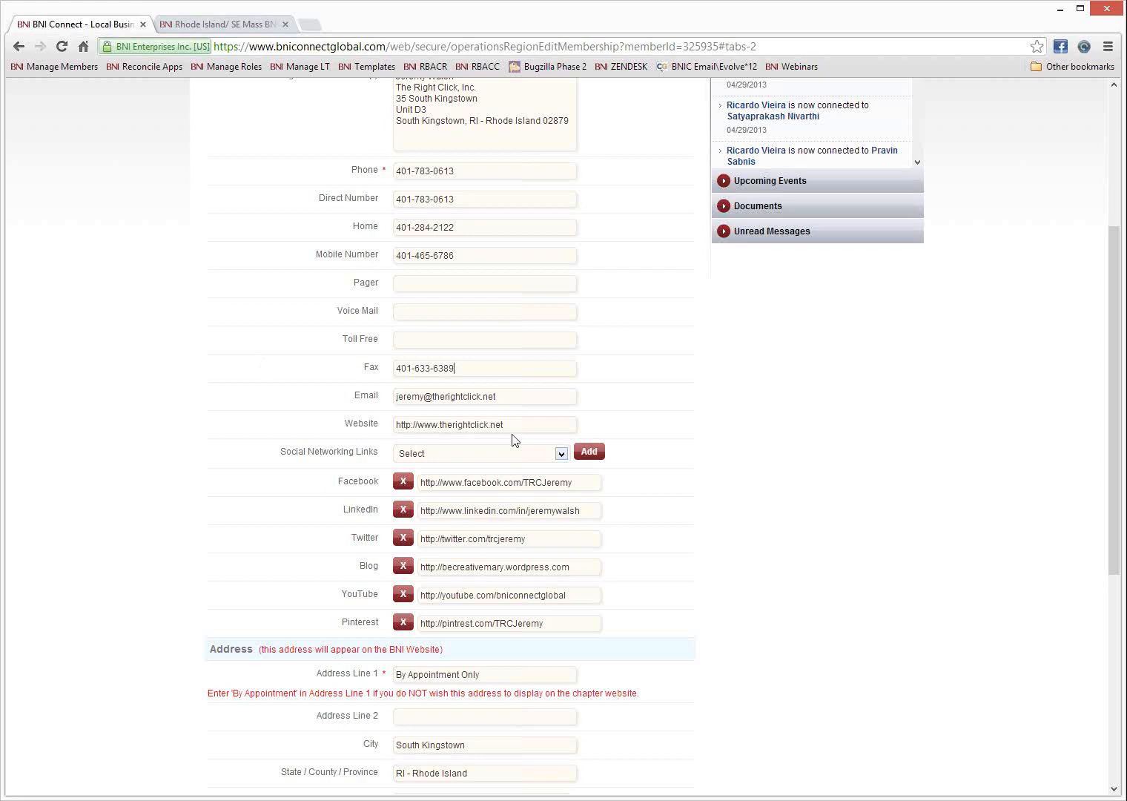
click(522, 396)
scroll(742, 538, down, 2)
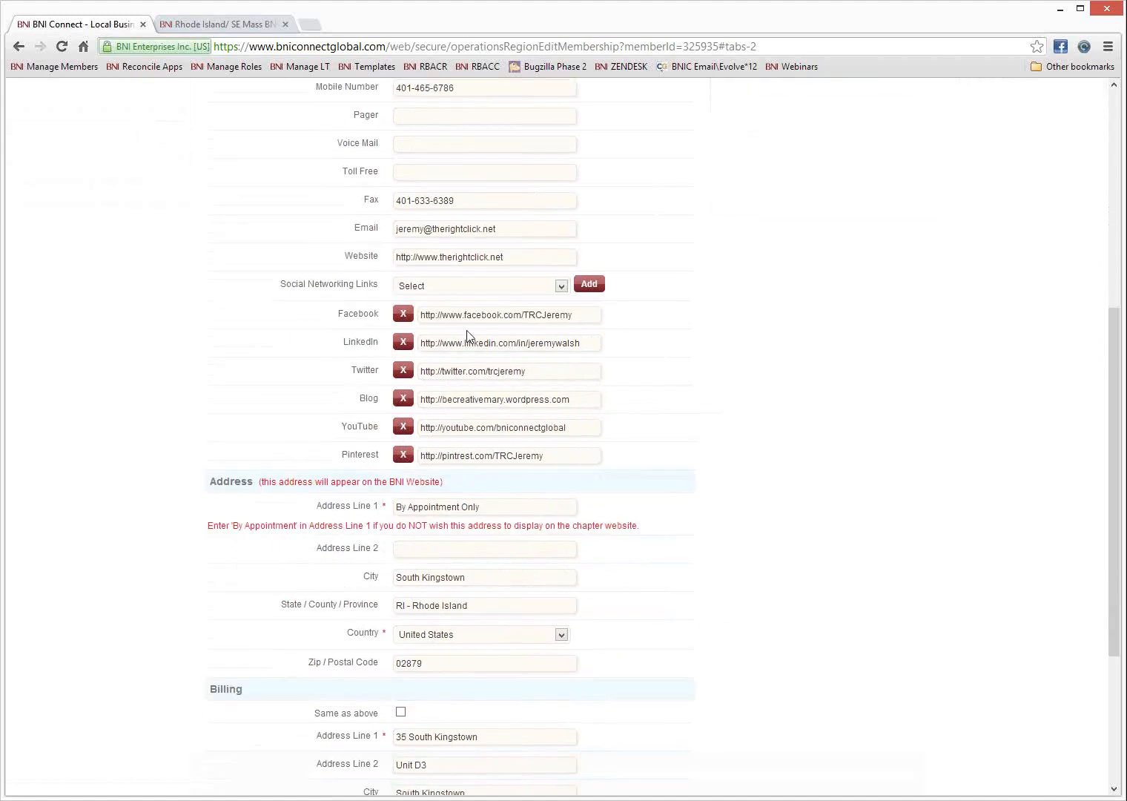
click(561, 292)
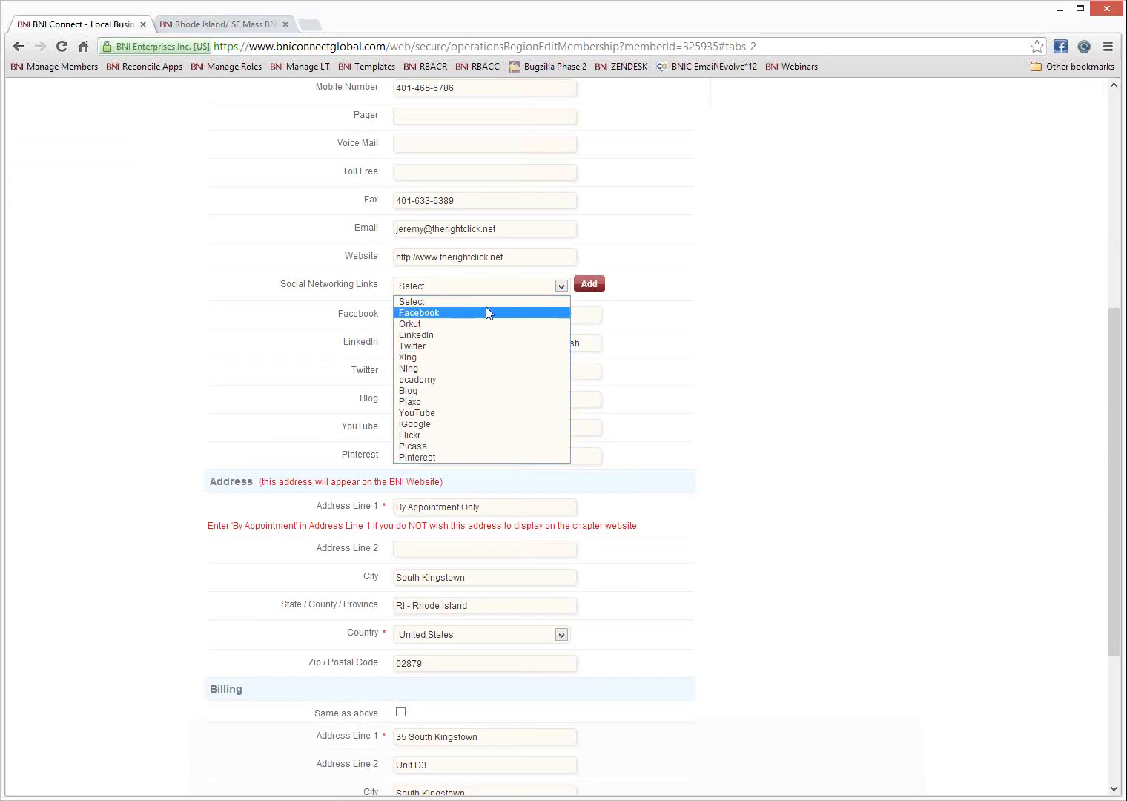
click(768, 252)
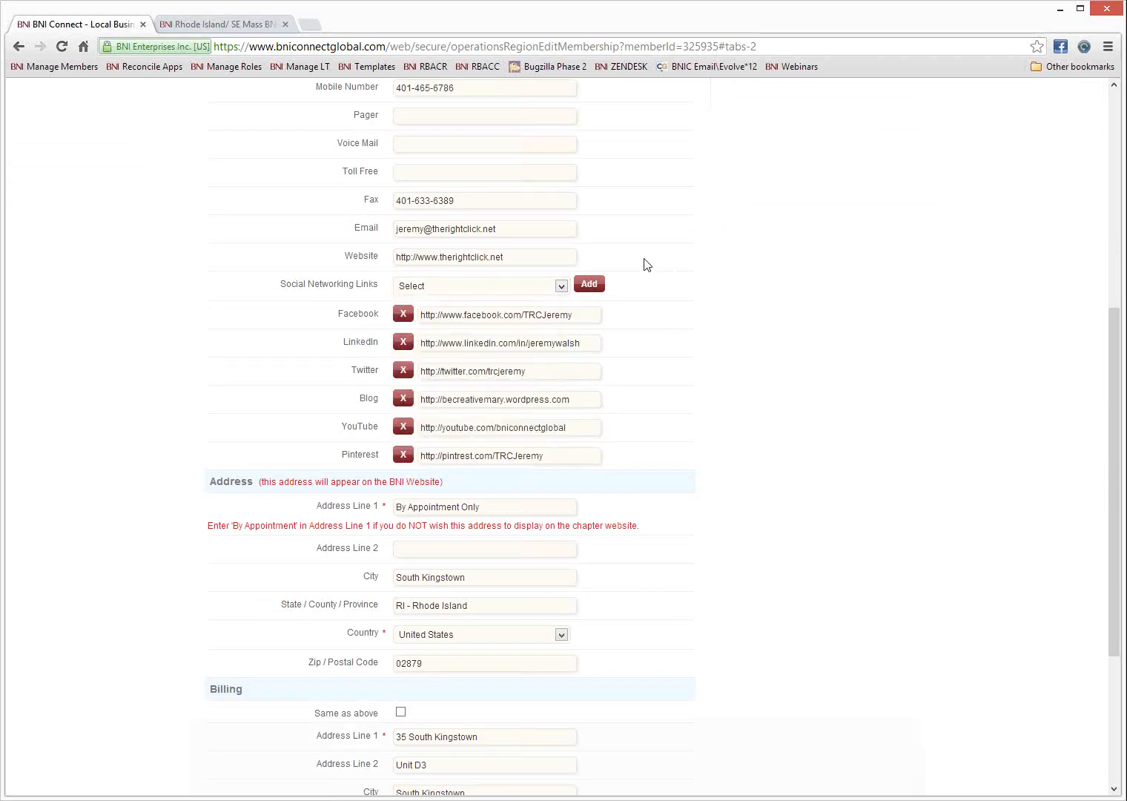
Replace Address Line 1 of the address that appears on the BNI website with PRIVATE
scroll(689, 448, down, 4)
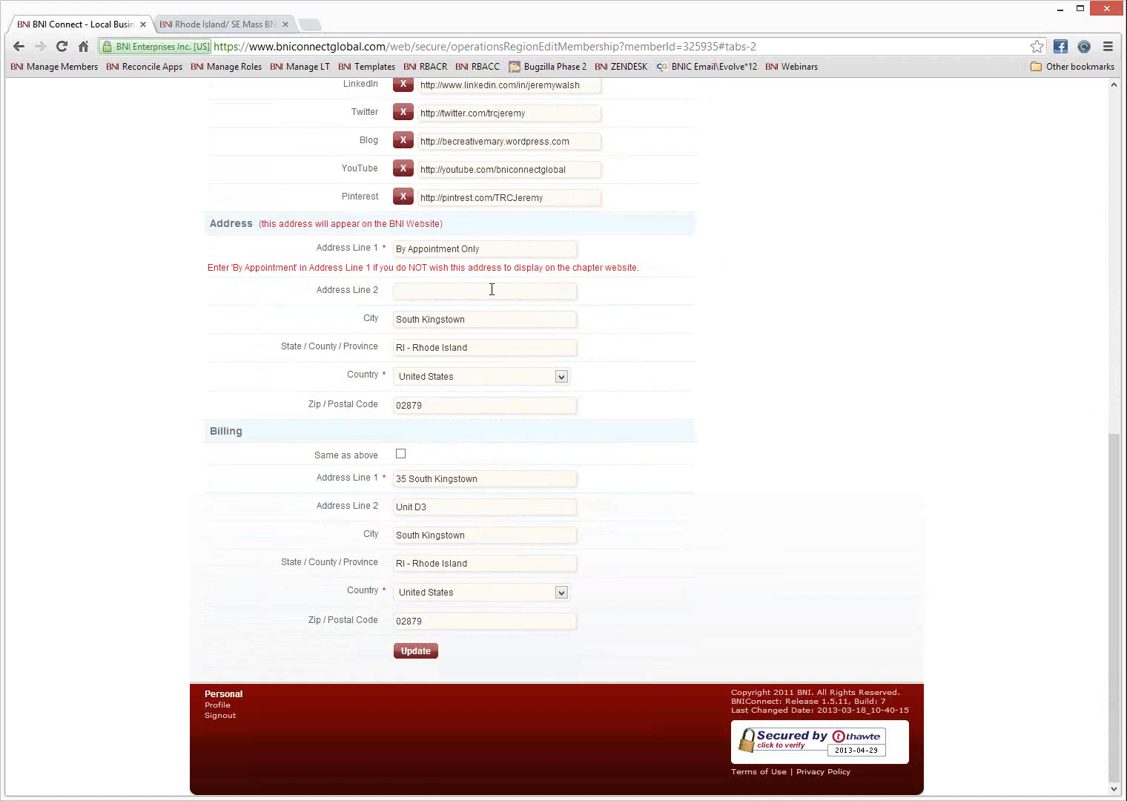
scroll(598, 382, up, 1)
scroll(598, 382, up, 1)
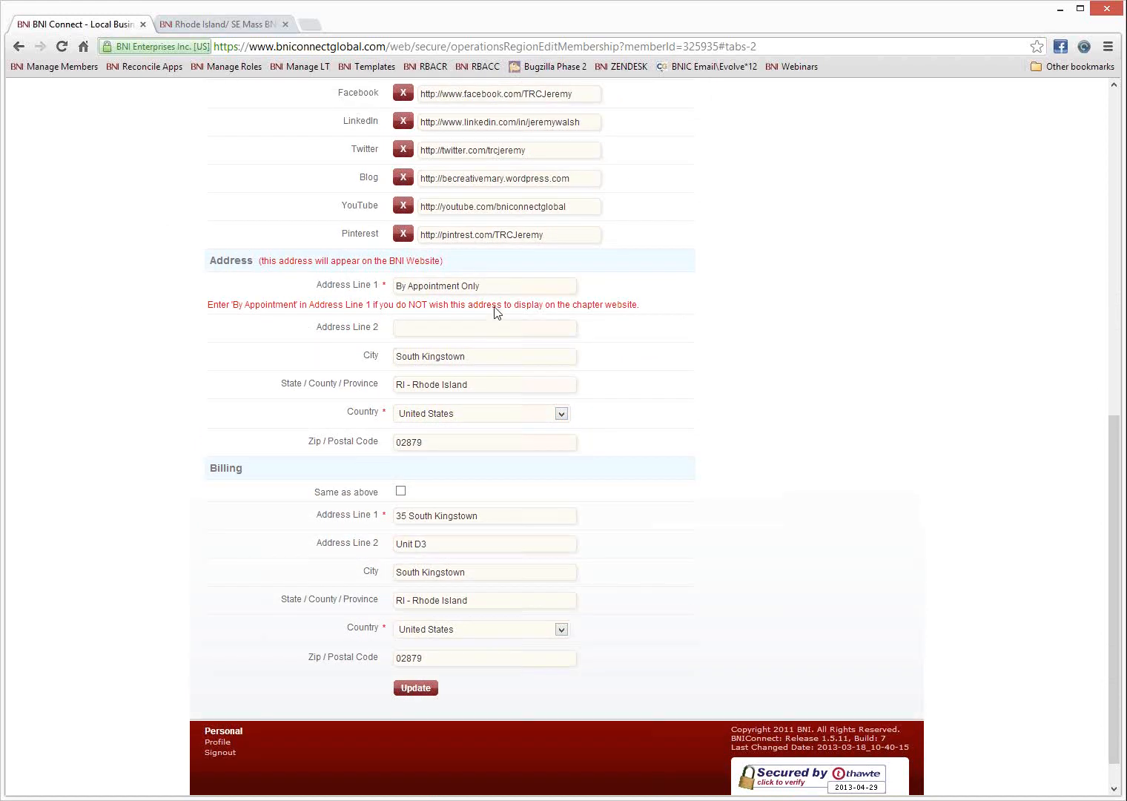
drag(501, 285, 361, 282)
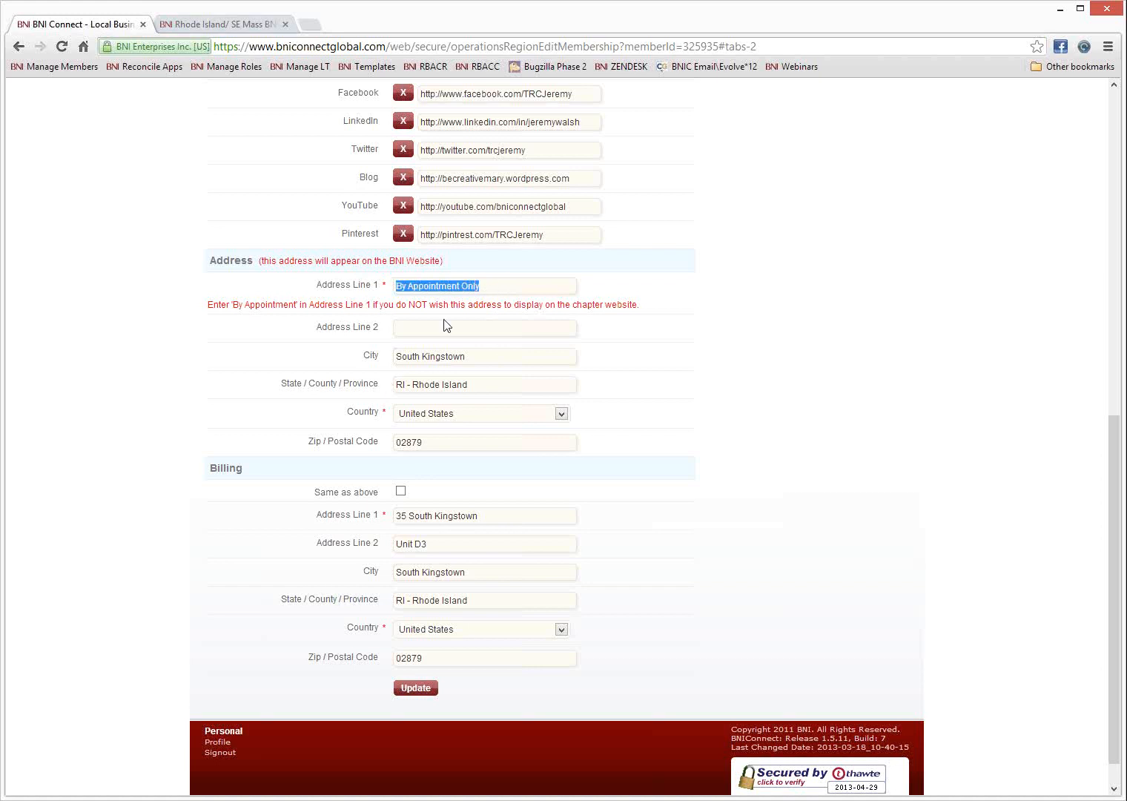
text(PRIC)
key(BackSpace)
text(VAT)
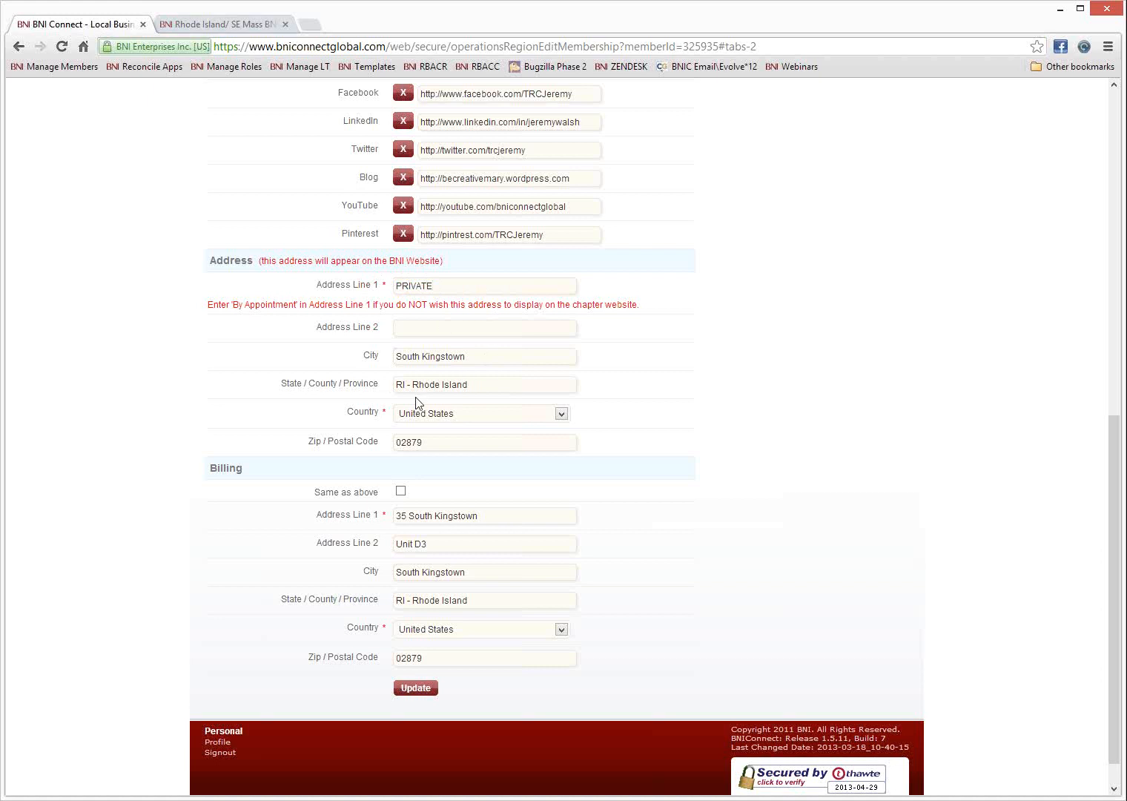
text(E)
Copy the billing street address into Address Line 1 of the address that appears on the BNI website
scroll(756, 321, up, 4)
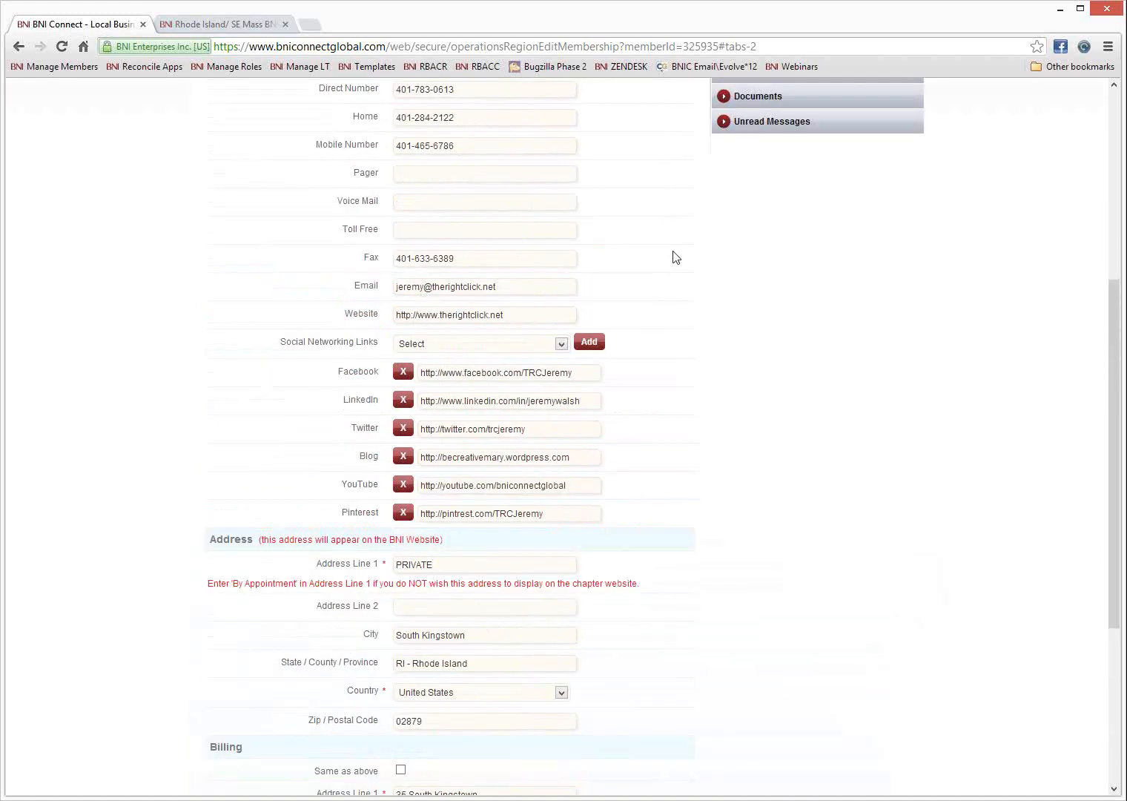
scroll(709, 385, down, 5)
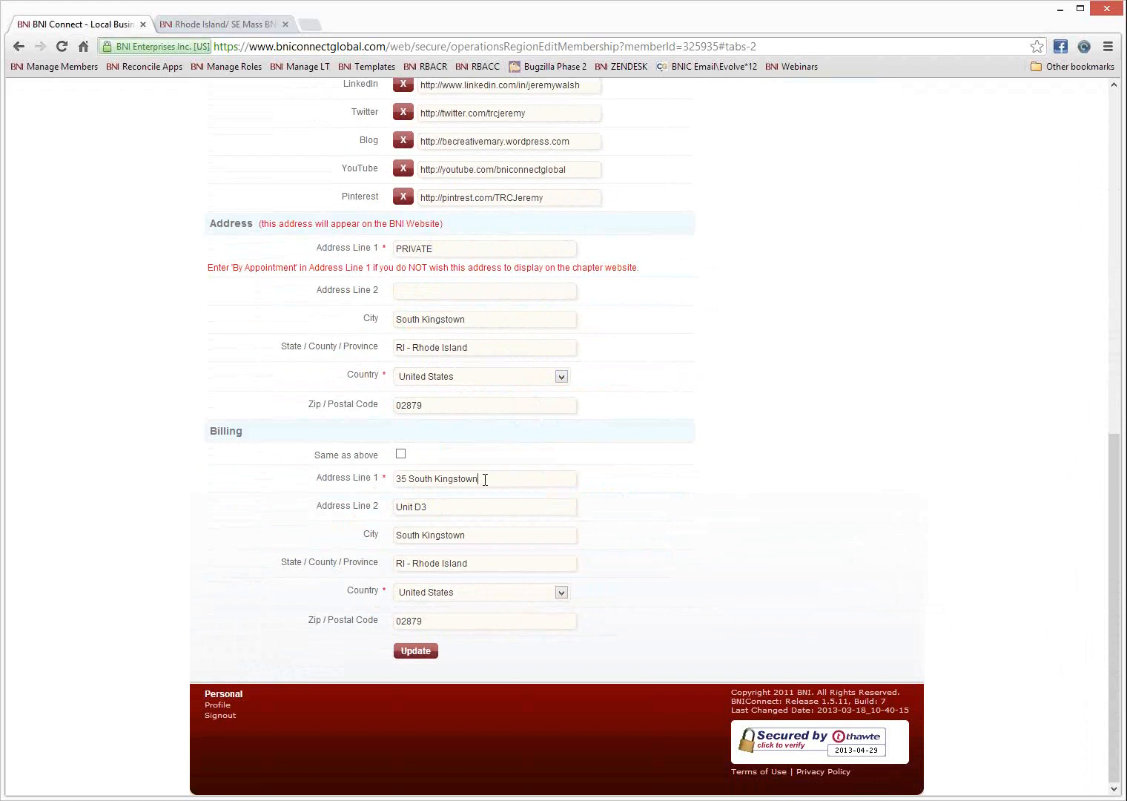
drag(482, 478, 249, 446)
key(ctrl+c)
drag(449, 253, 338, 246)
key(ctrl+v)
click(426, 293)
click(493, 249)
Open the Bio page of the profile and review the My Bio, Commercial and GAINS Profile sections
scroll(541, 491, up, 10)
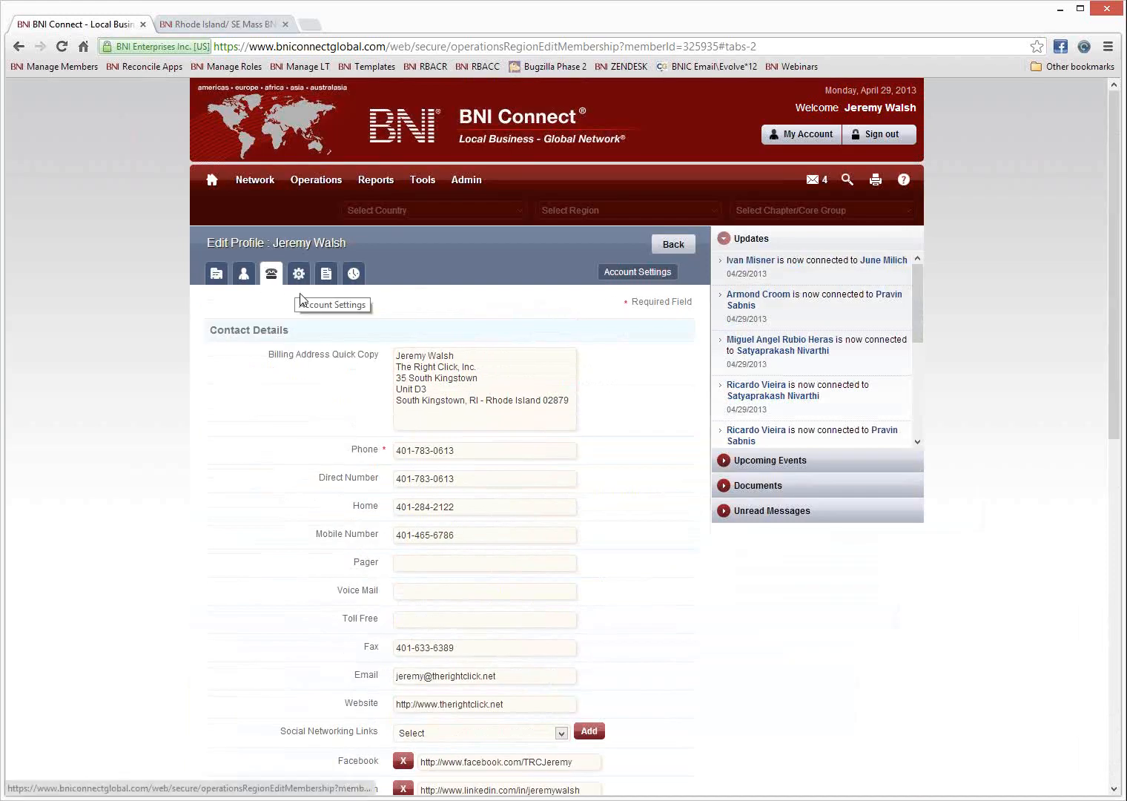
scroll(342, 530, down, 10)
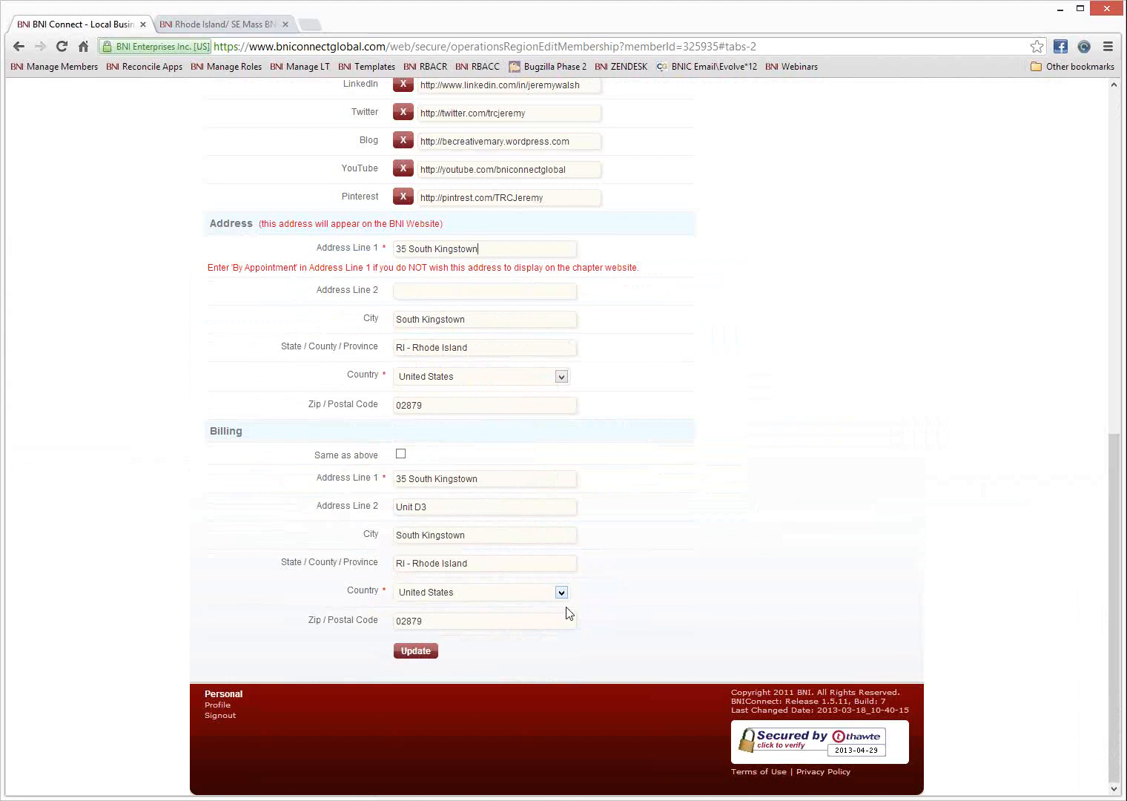
scroll(564, 622, up, 8)
scroll(561, 593, up, 2)
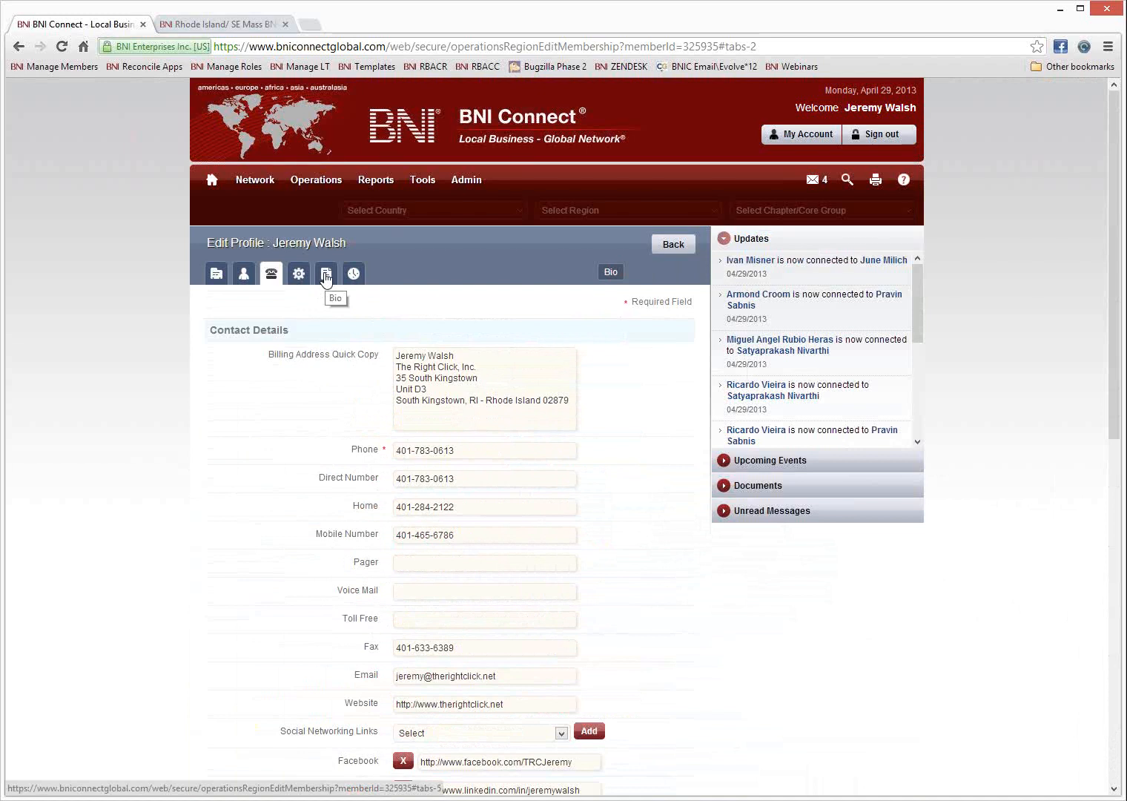
click(326, 274)
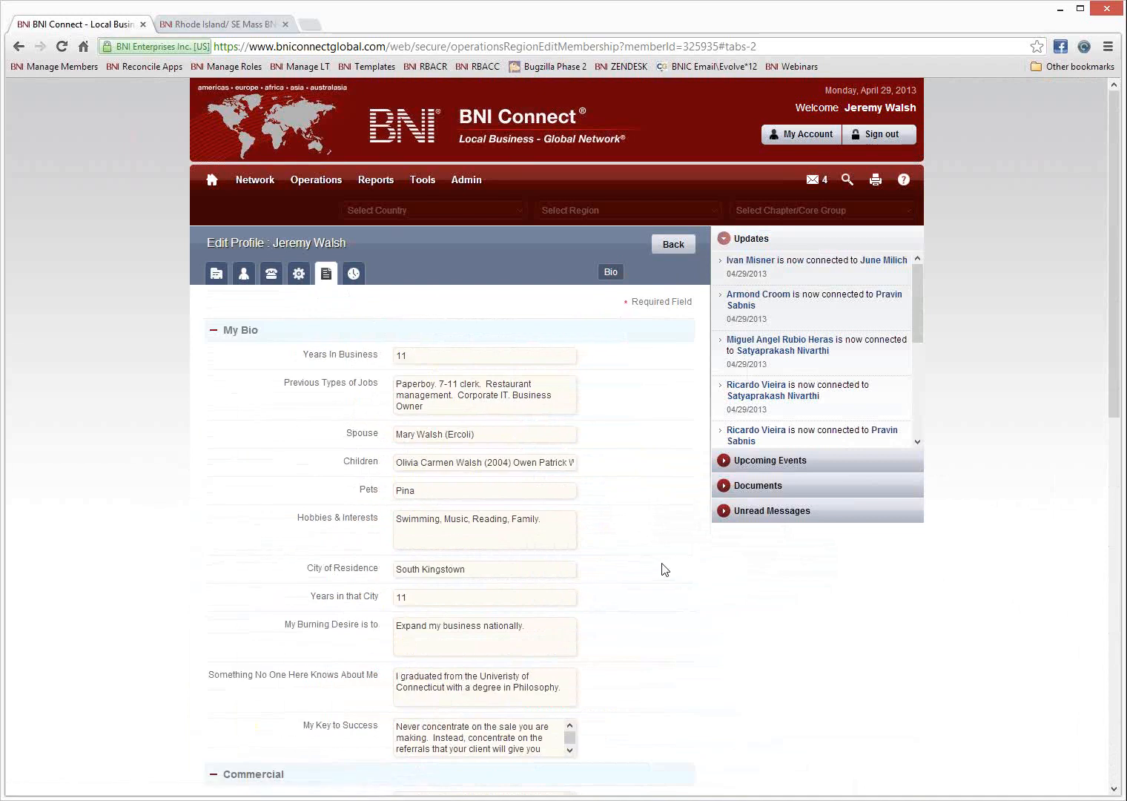
scroll(641, 560, down, 3)
scroll(642, 562, up, 1)
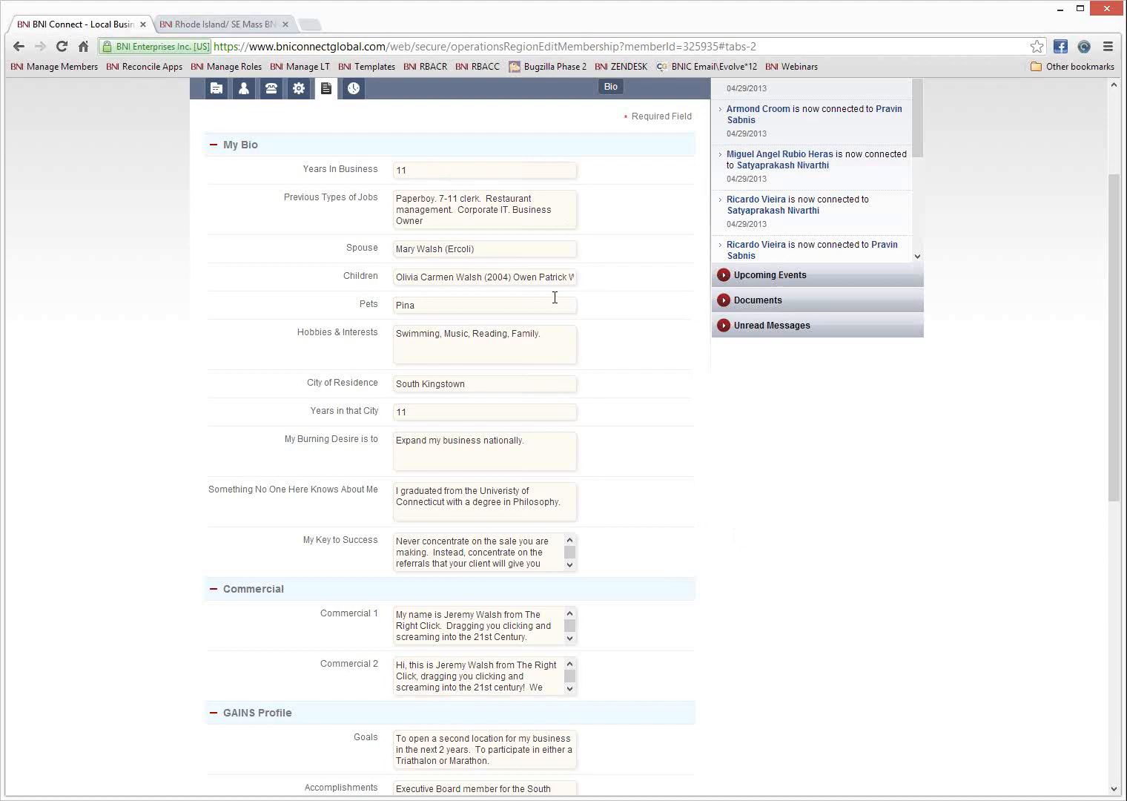
Review the bio fields through the Tops Profile section and save the Bio page with Update
scroll(534, 300, down, 1)
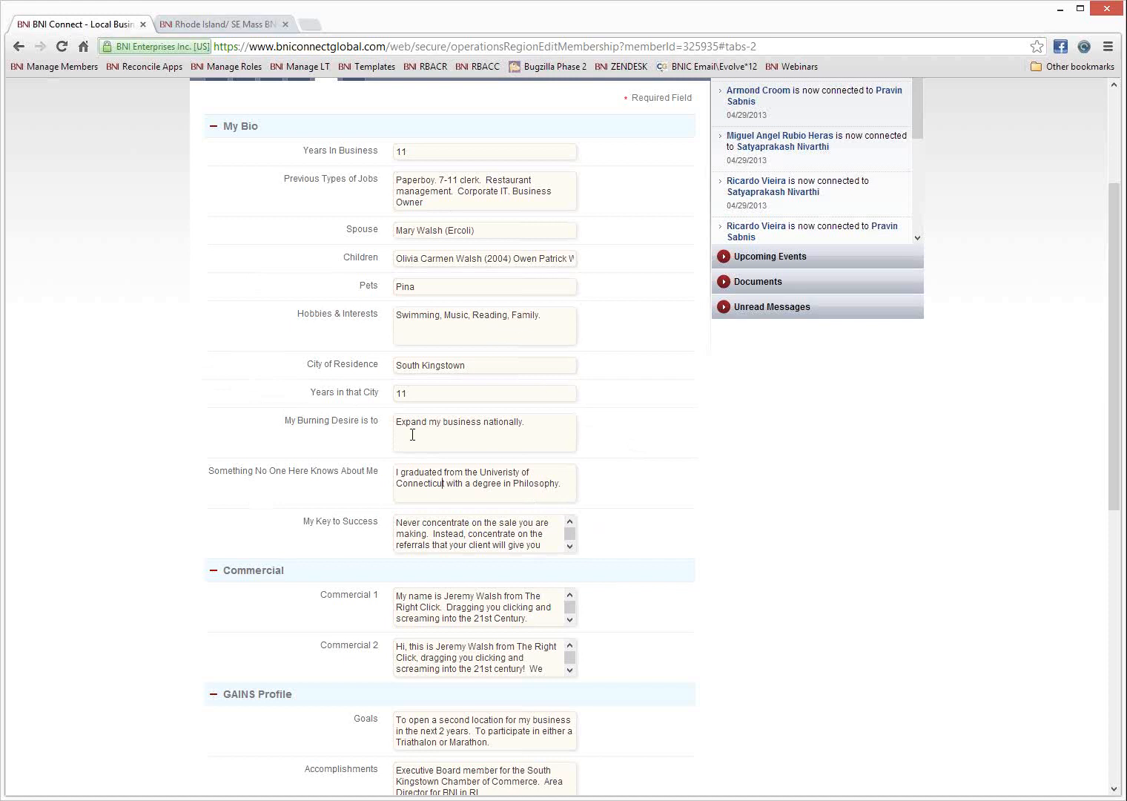
scroll(412, 438, down, 5)
scroll(415, 450, up, 7)
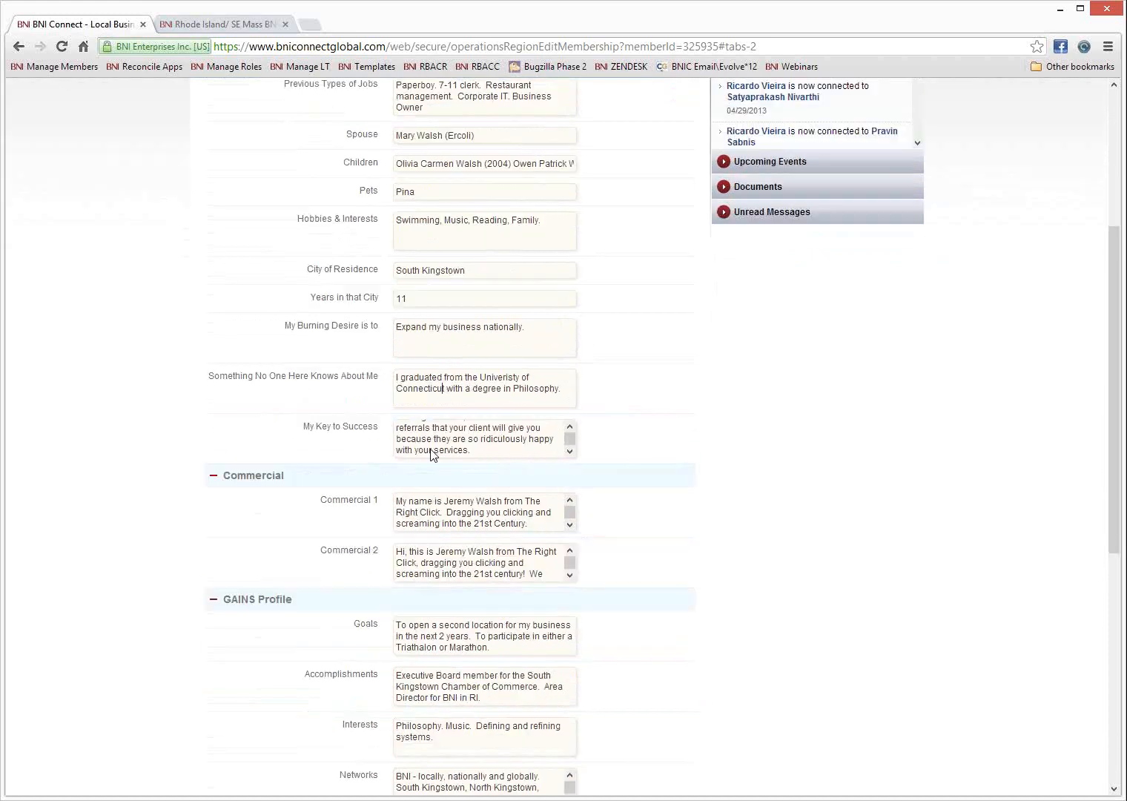
scroll(676, 456, down, 4)
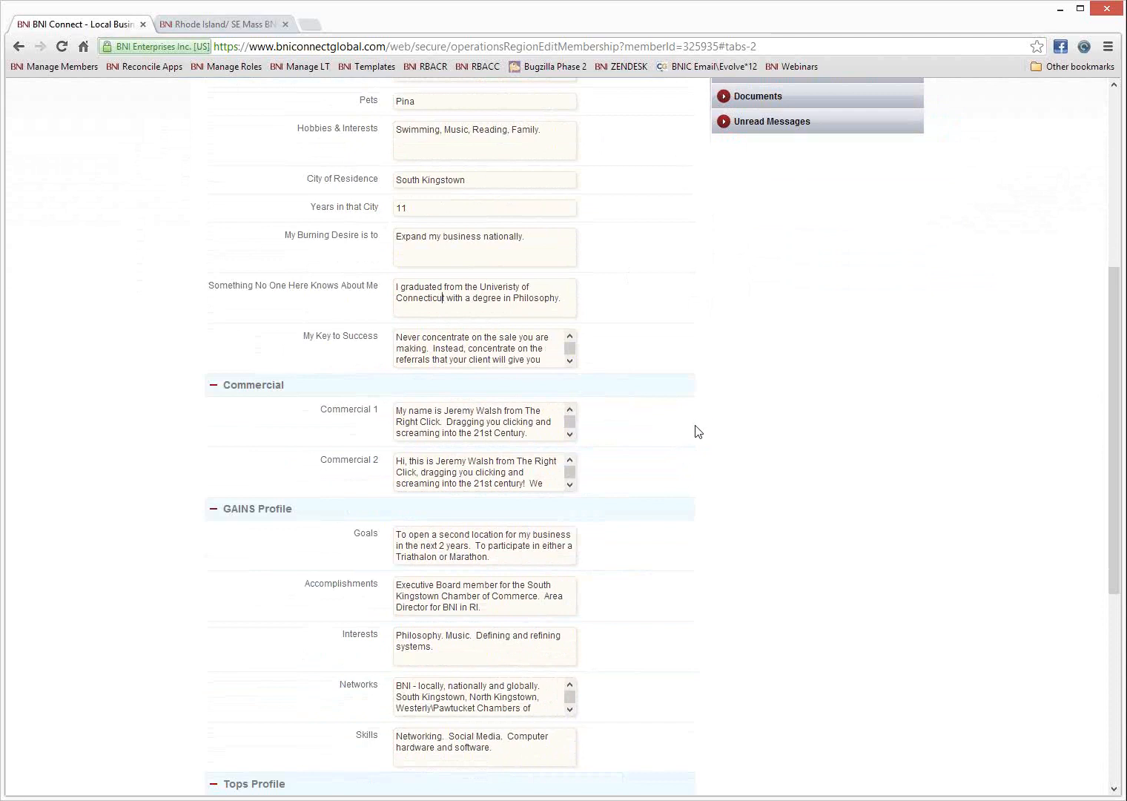
scroll(620, 404, down, 6)
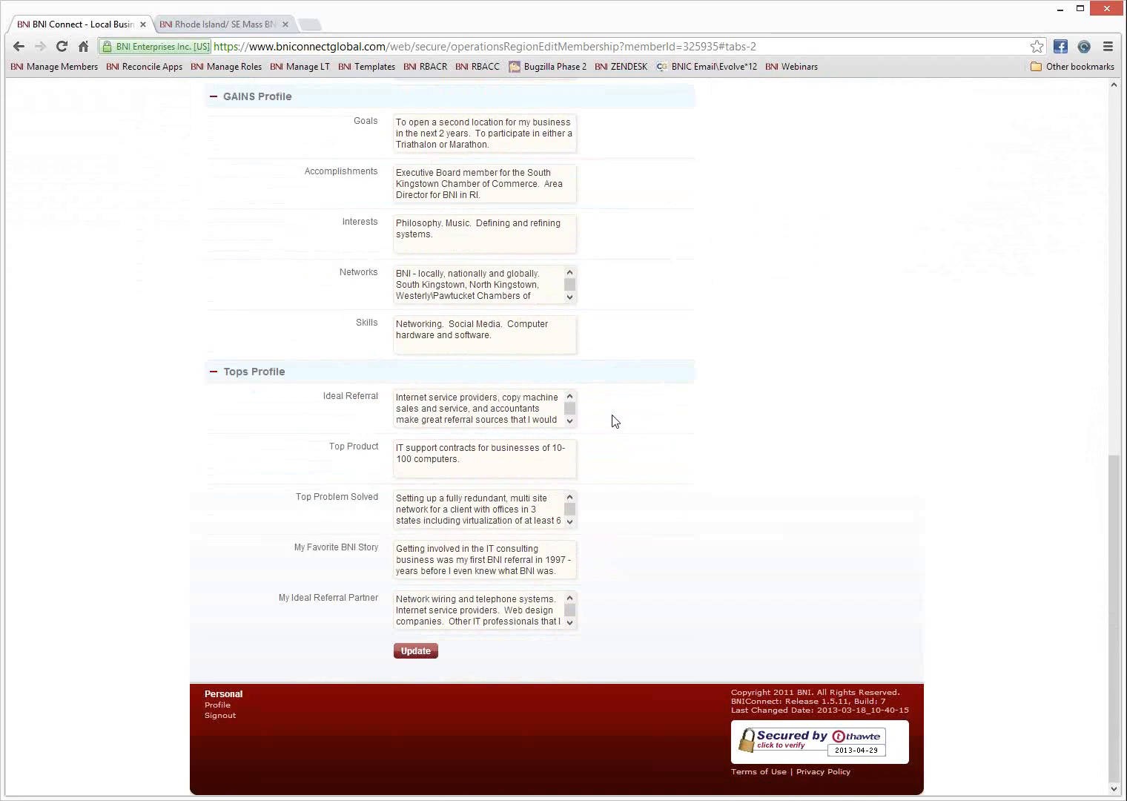
click(401, 652)
Open the member's own Profile page in a new browser tab and switch to that tab
scroll(643, 441, up, 3)
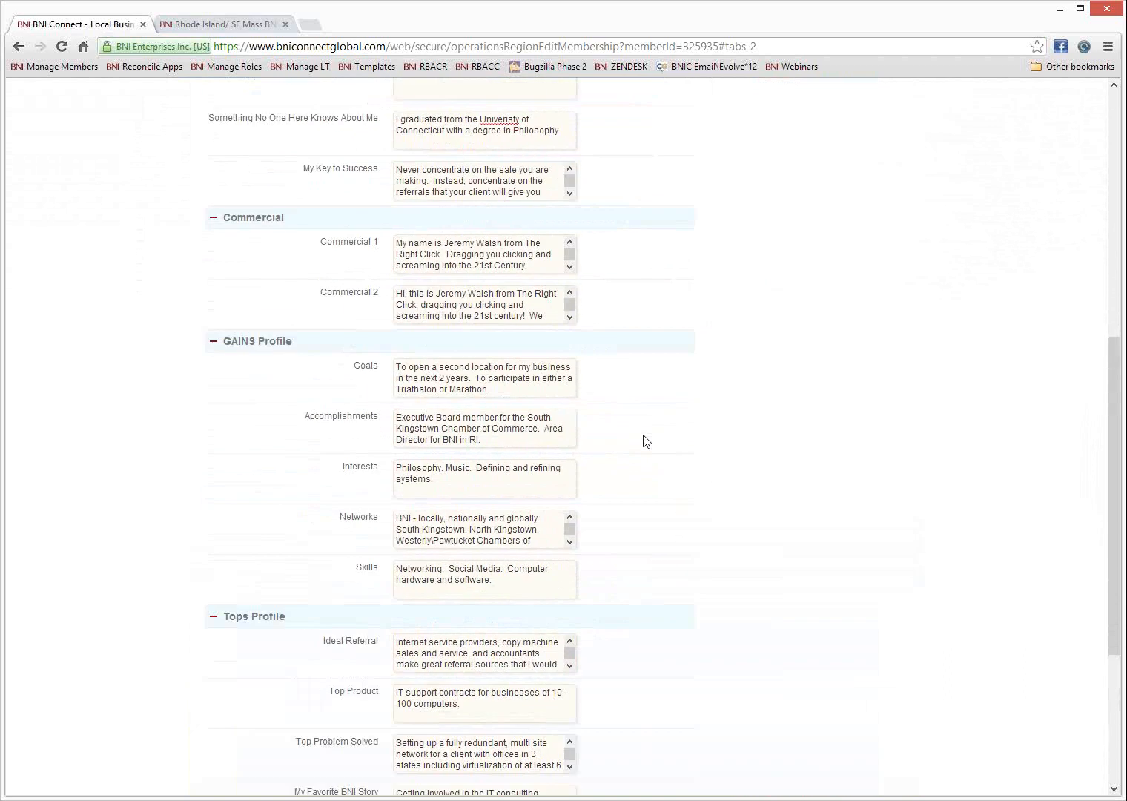
scroll(645, 440, up, 7)
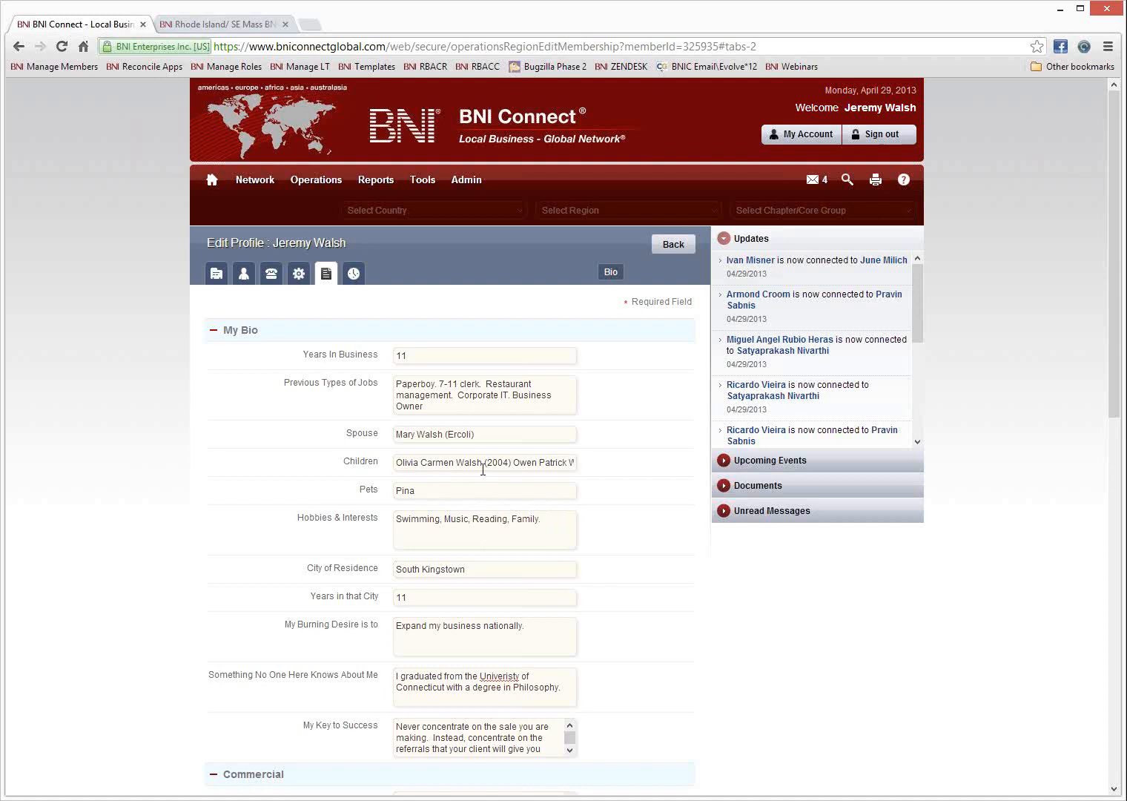
scroll(483, 469, down, 5)
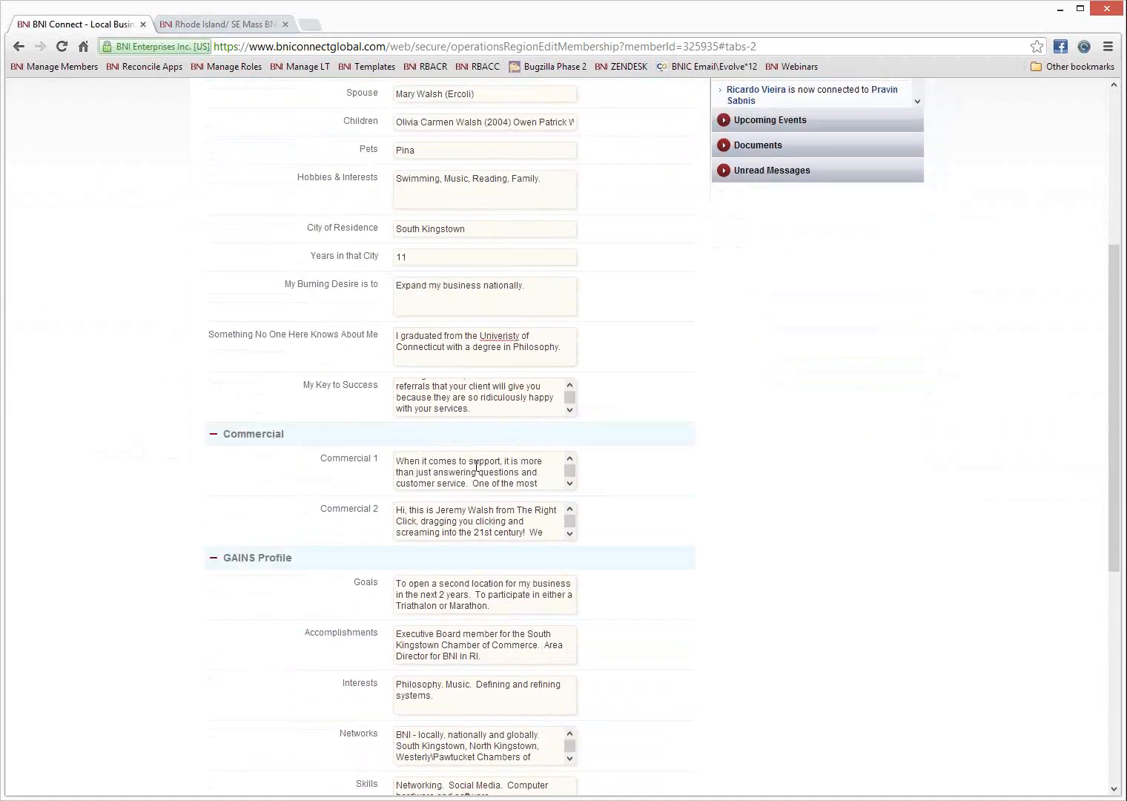
scroll(476, 466, down, 2)
scroll(647, 465, down, 4)
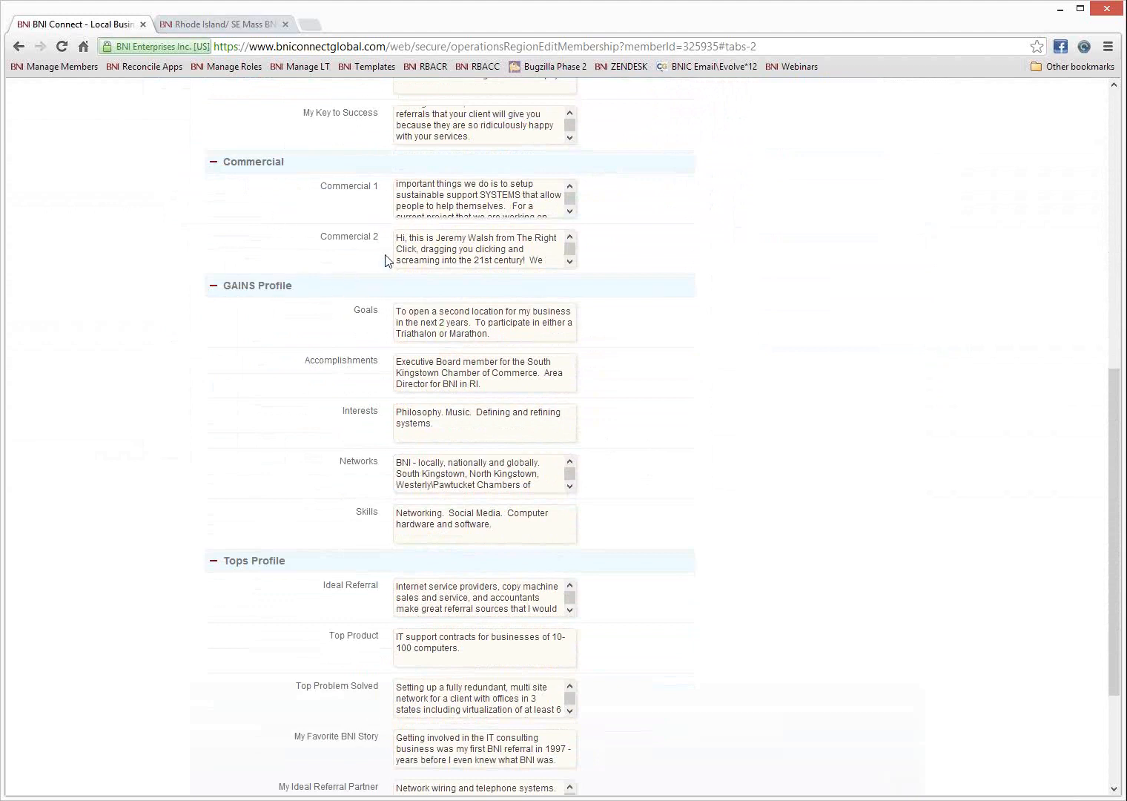
scroll(158, 541, down, 3)
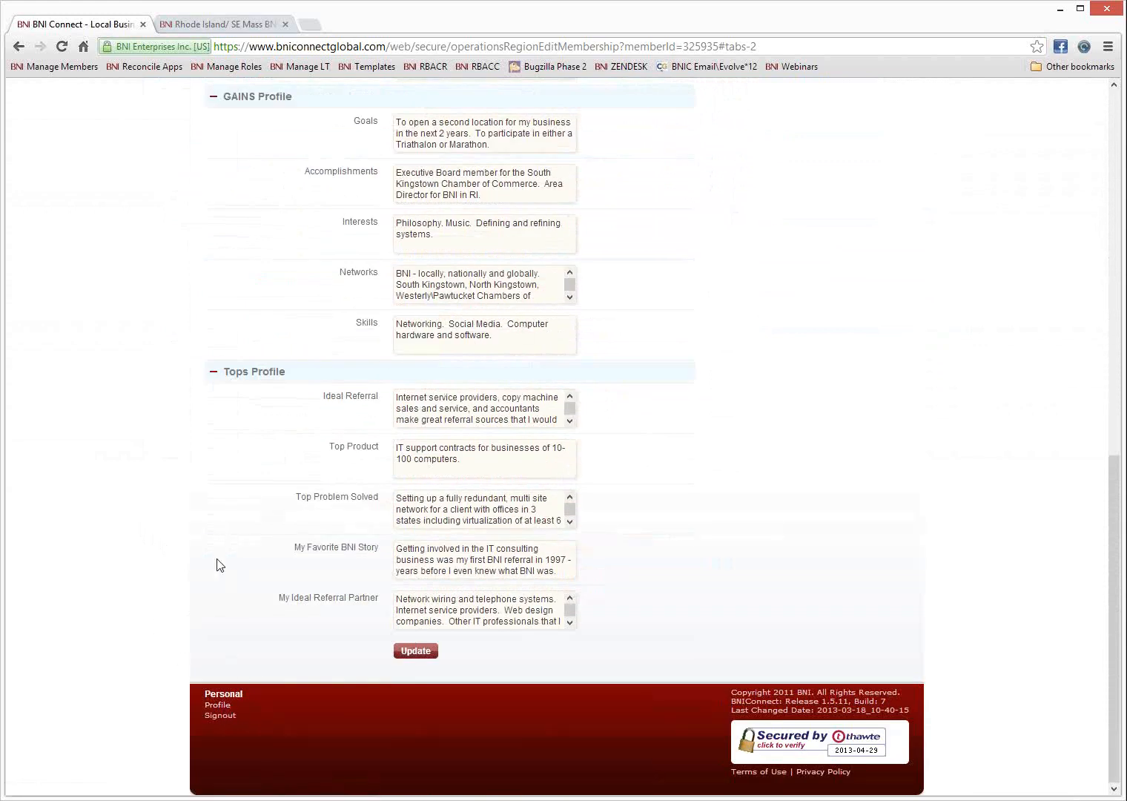
right_click(214, 707)
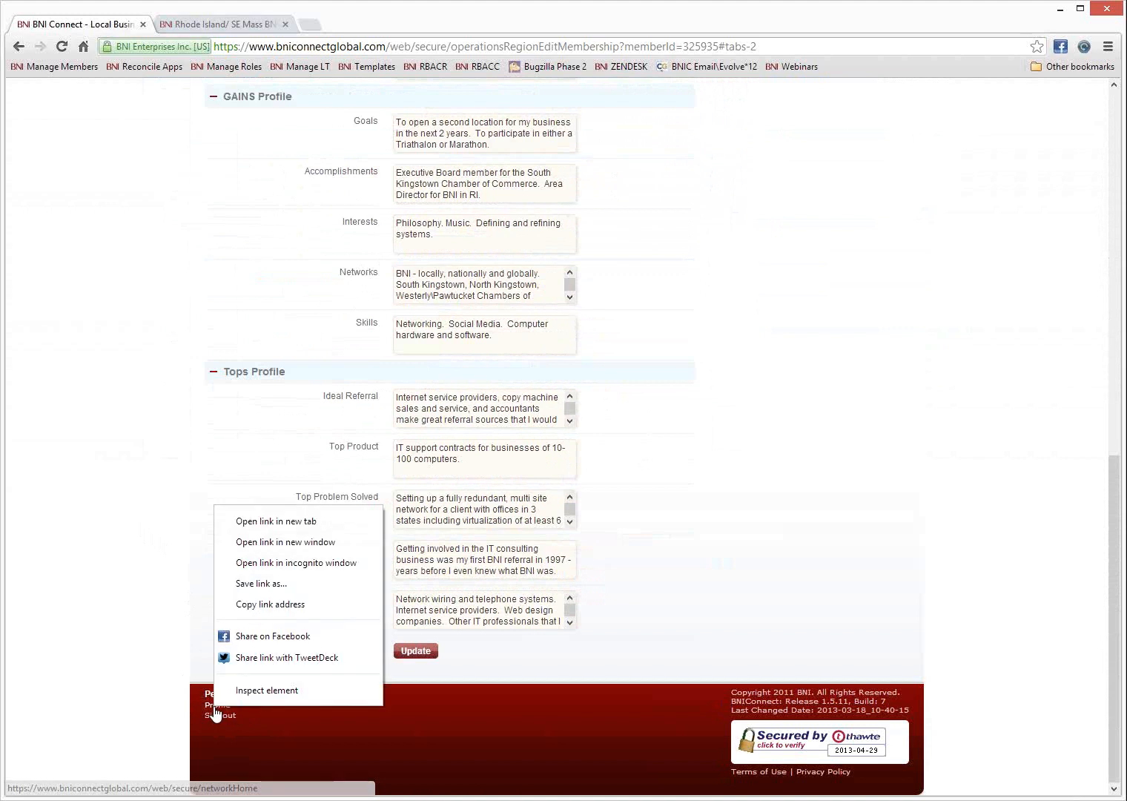
click(280, 521)
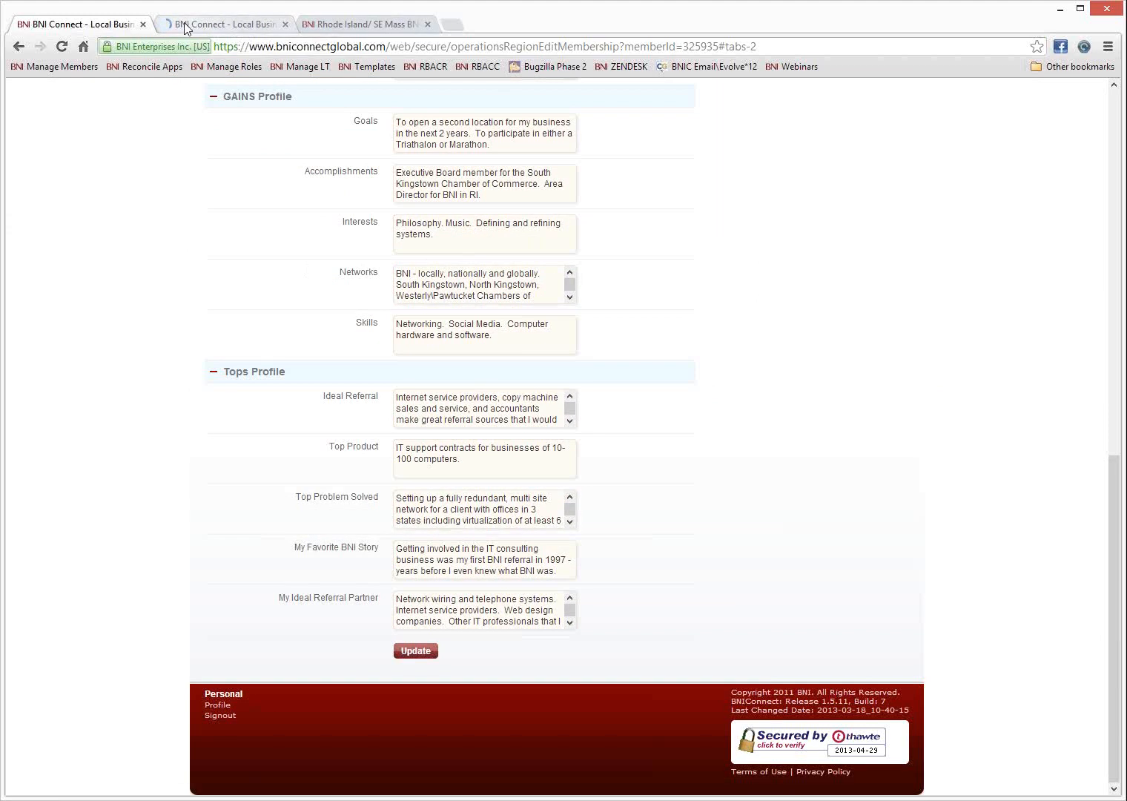
click(213, 24)
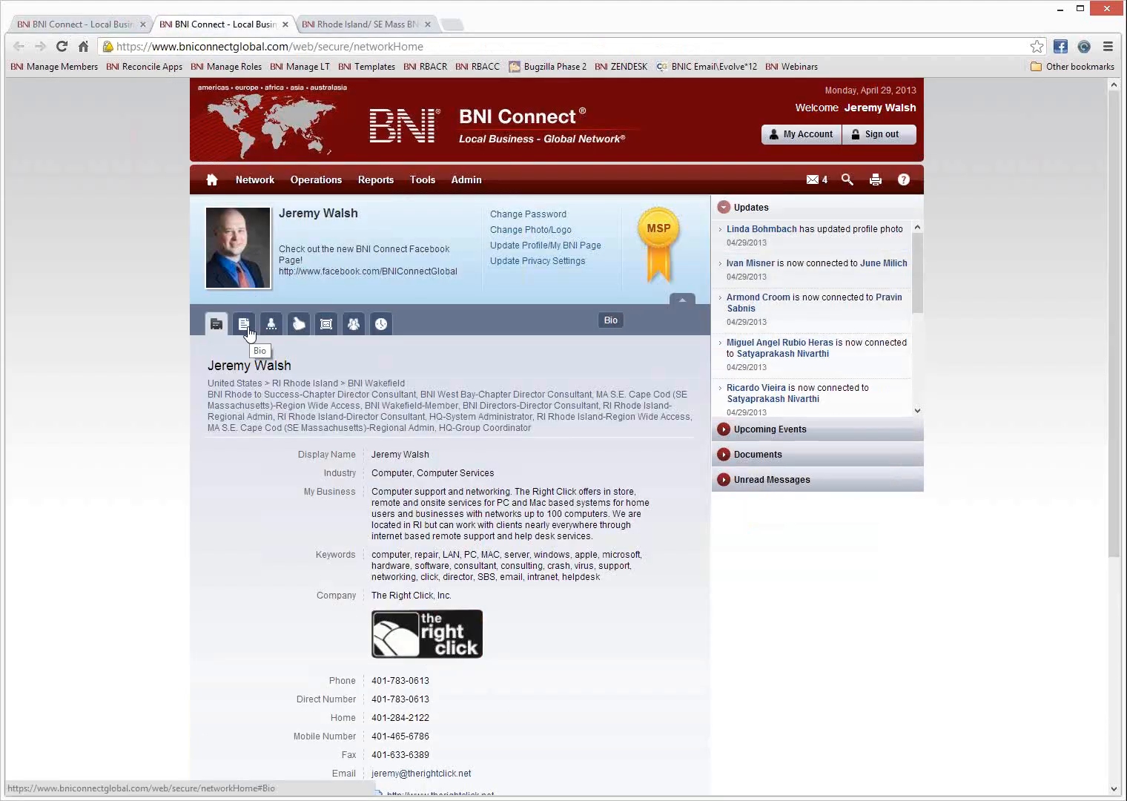
Open the Bio view of the profile and examine the 60 Second Presentation, GAINS Profile and Tops Profile sections
click(243, 324)
scroll(362, 444, down, 10)
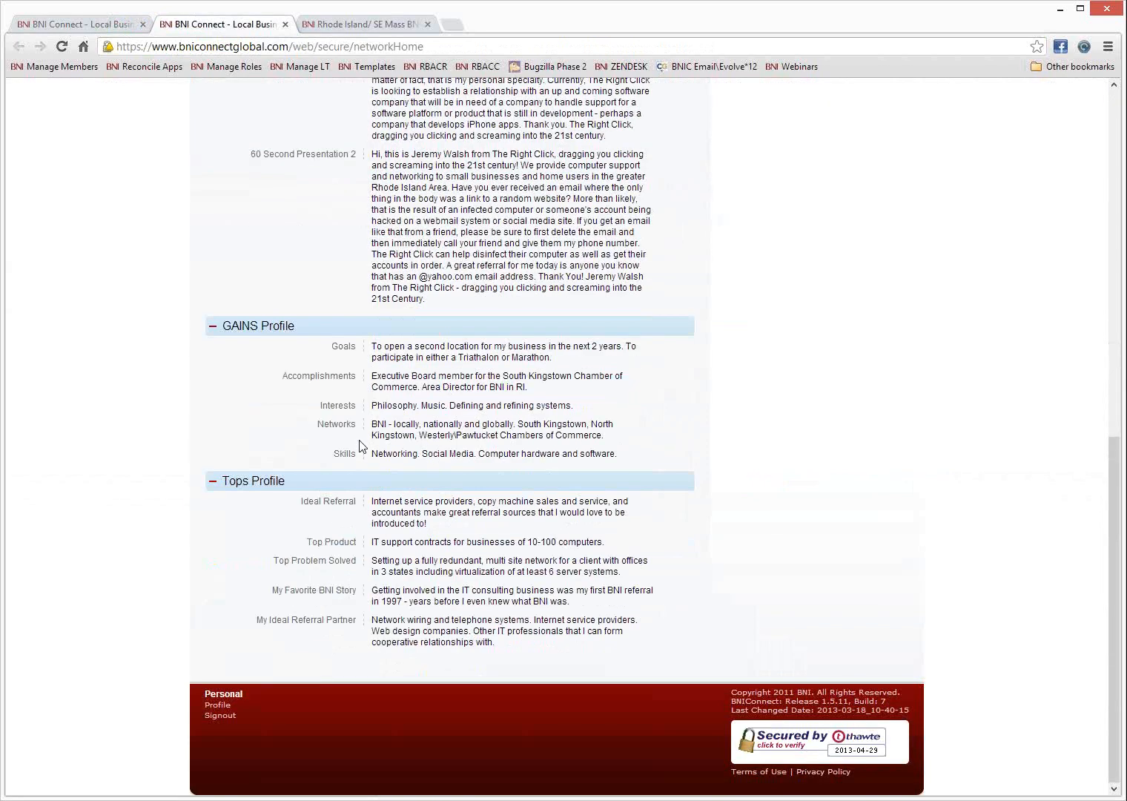
scroll(361, 442, up, 2)
scroll(412, 172, up, 1)
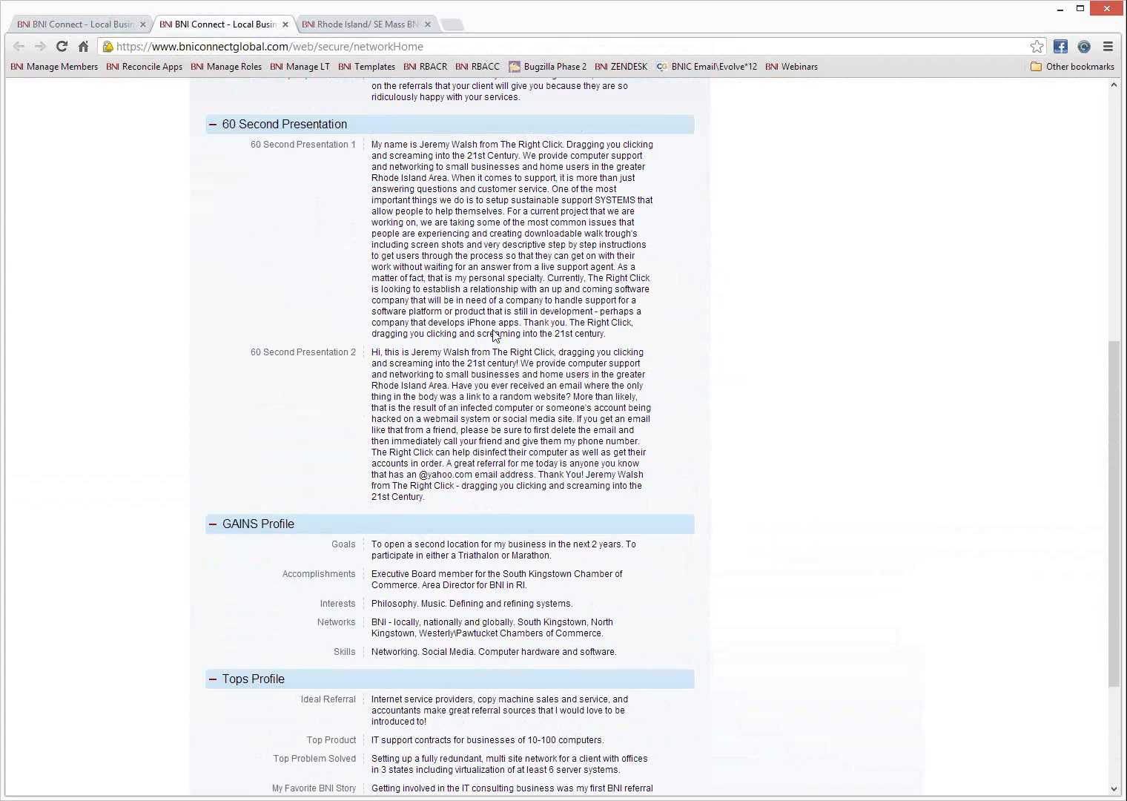
Switch from the networking profile to the Edit Profile browser tab and review the Bio page's editable sections
scroll(312, 206, up, 7)
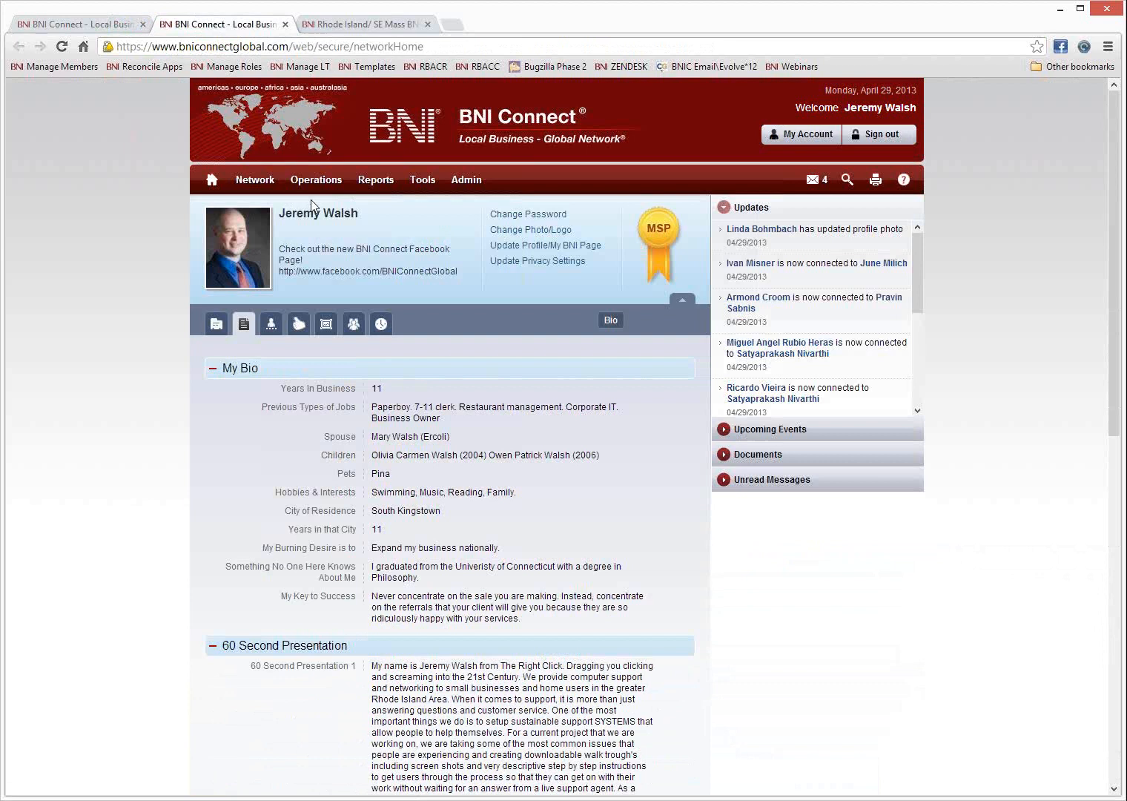
click(91, 21)
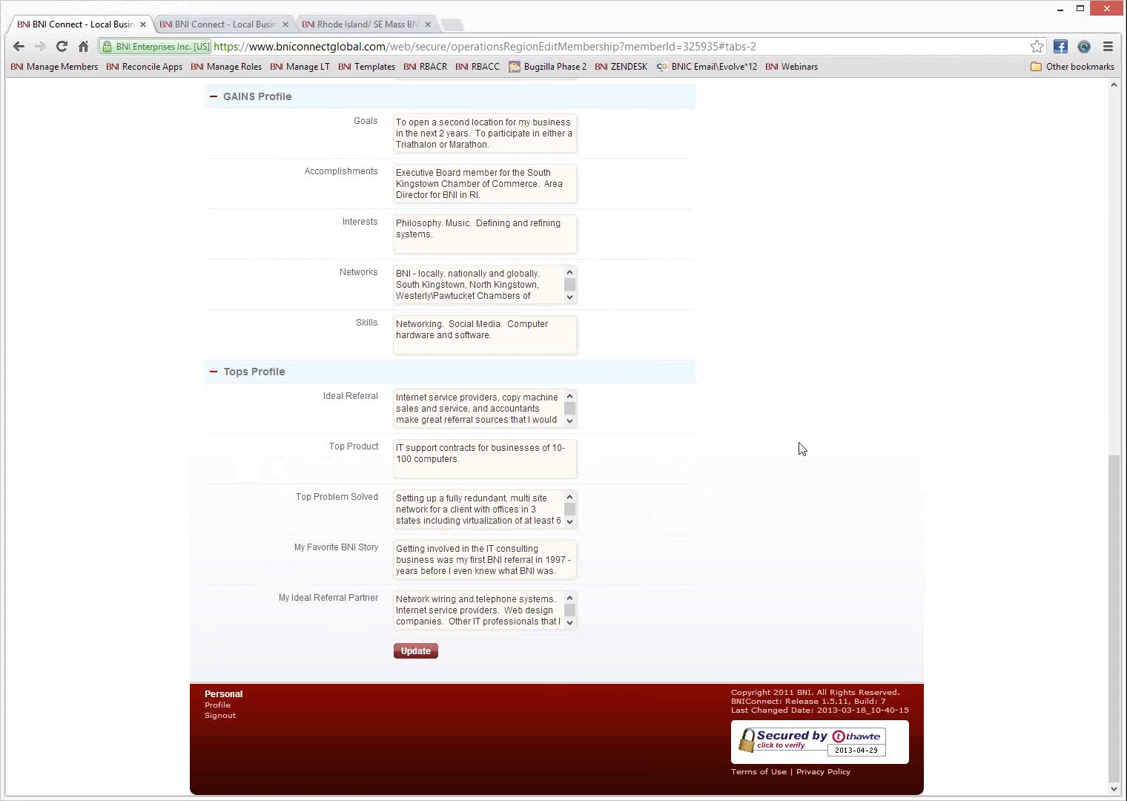
scroll(800, 448, up, 4)
scroll(800, 442, up, 2)
scroll(788, 435, up, 2)
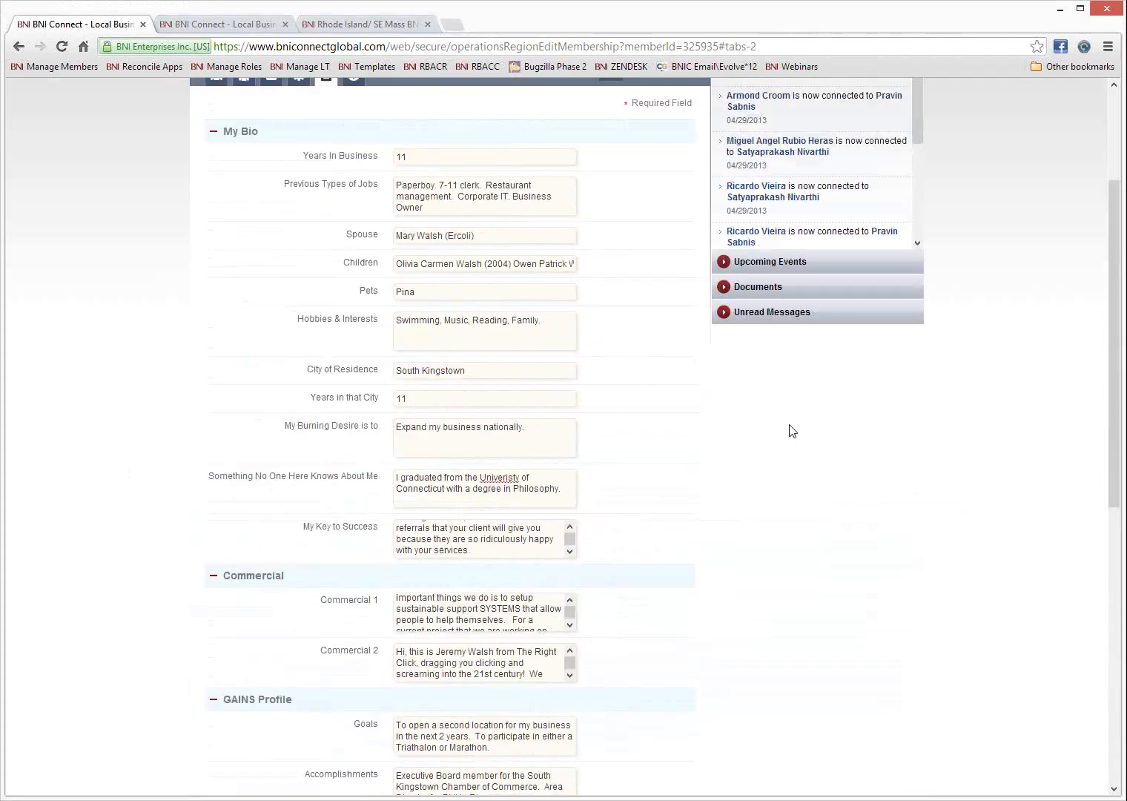
scroll(787, 434, down, 2)
scroll(790, 442, down, 5)
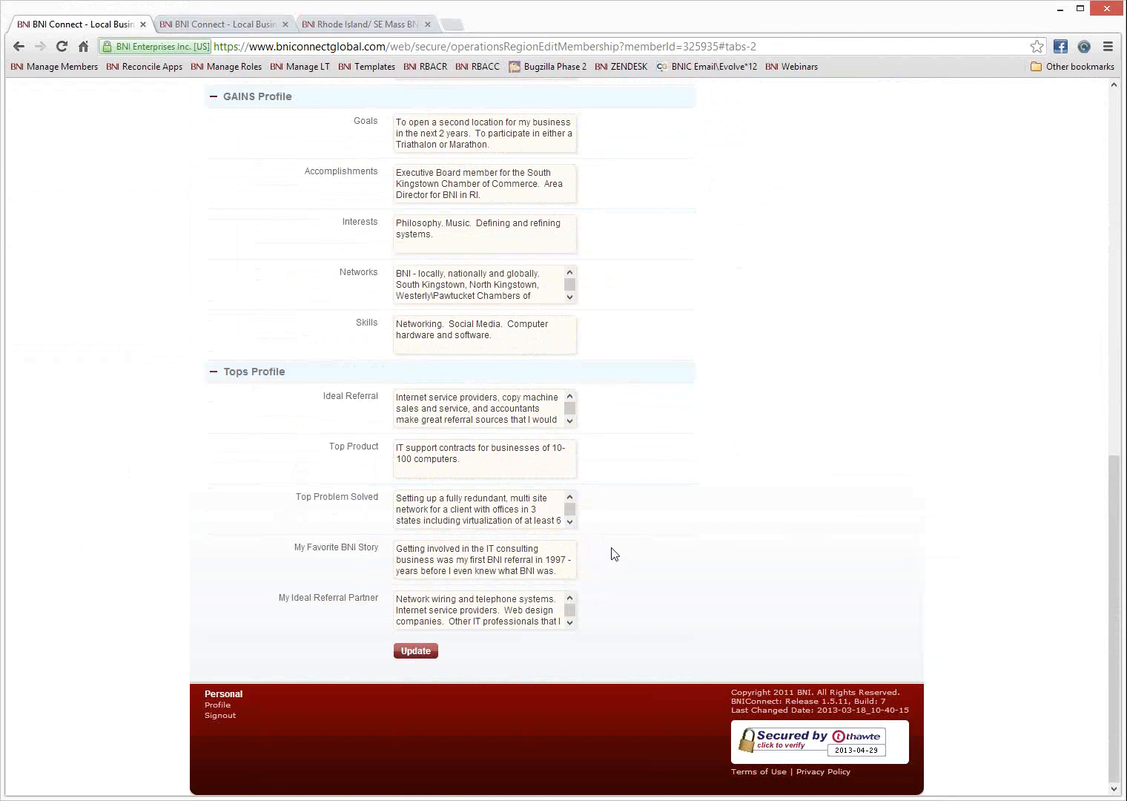
Search the regional public website for the member by first name and open the details to review Ideal Referral through My Ideal Referral Partner
click(327, 26)
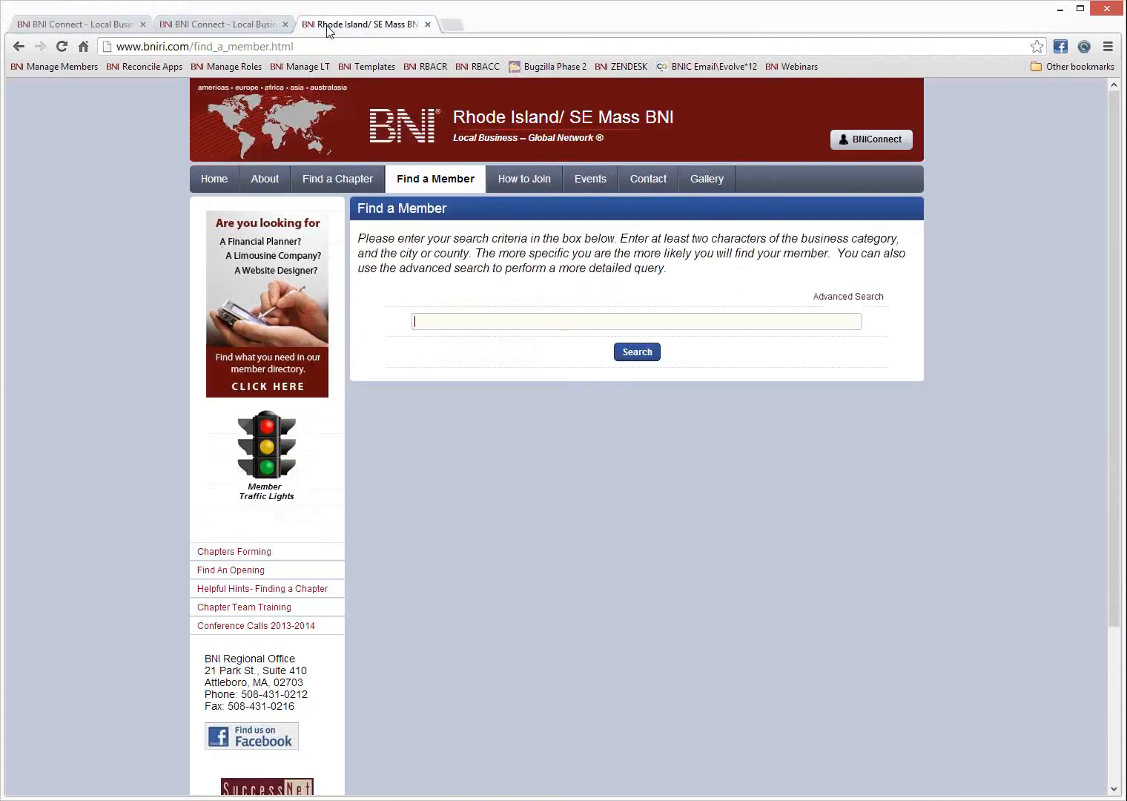
click(487, 321)
text(jeremy)
key(Return)
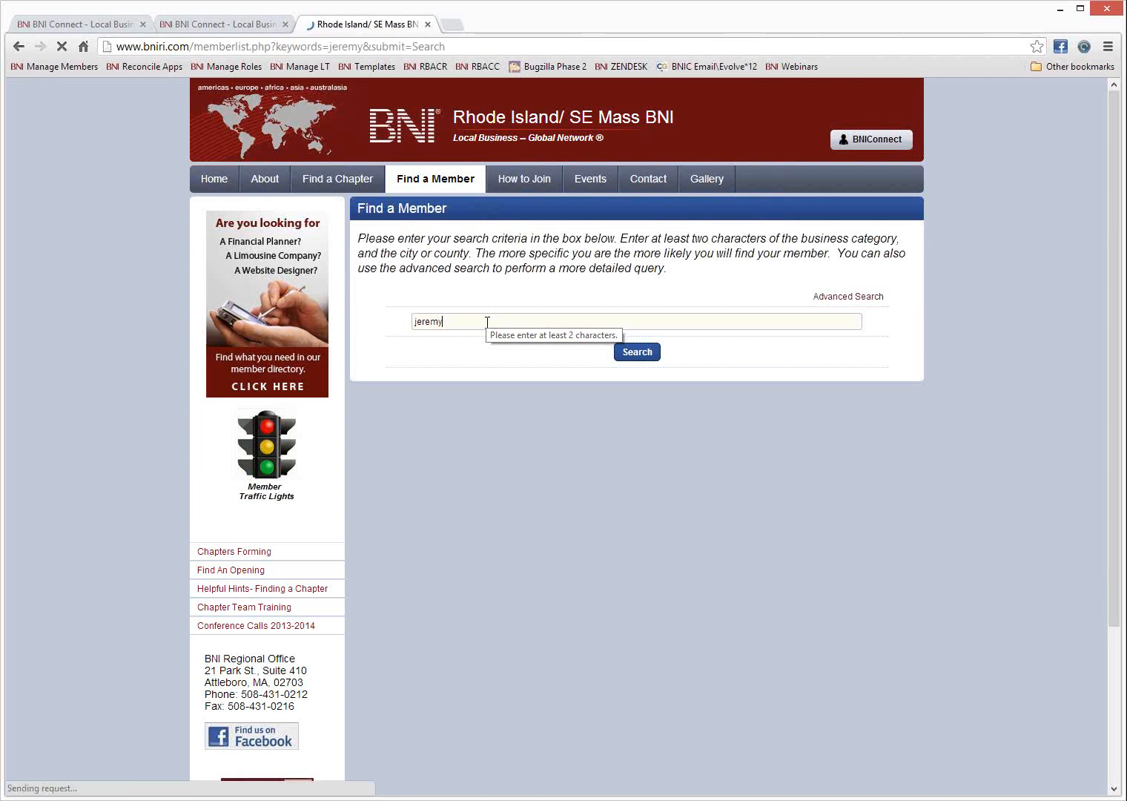
click(411, 377)
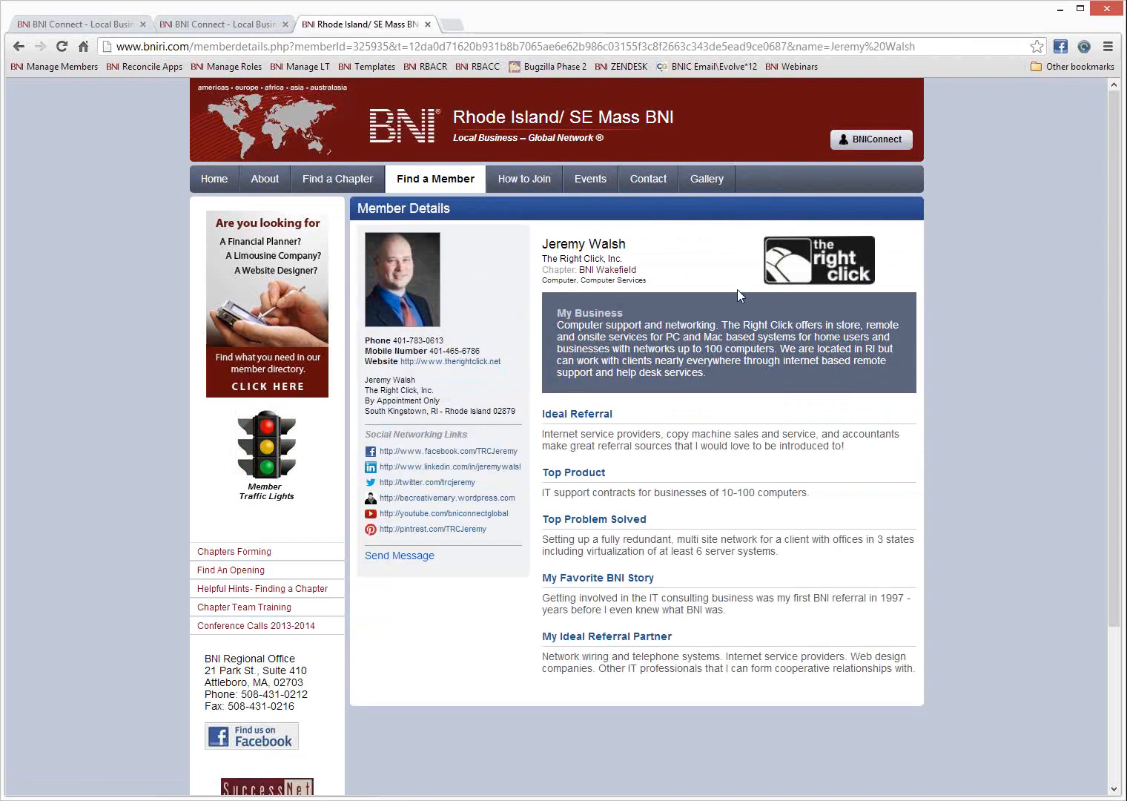
drag(545, 413, 697, 657)
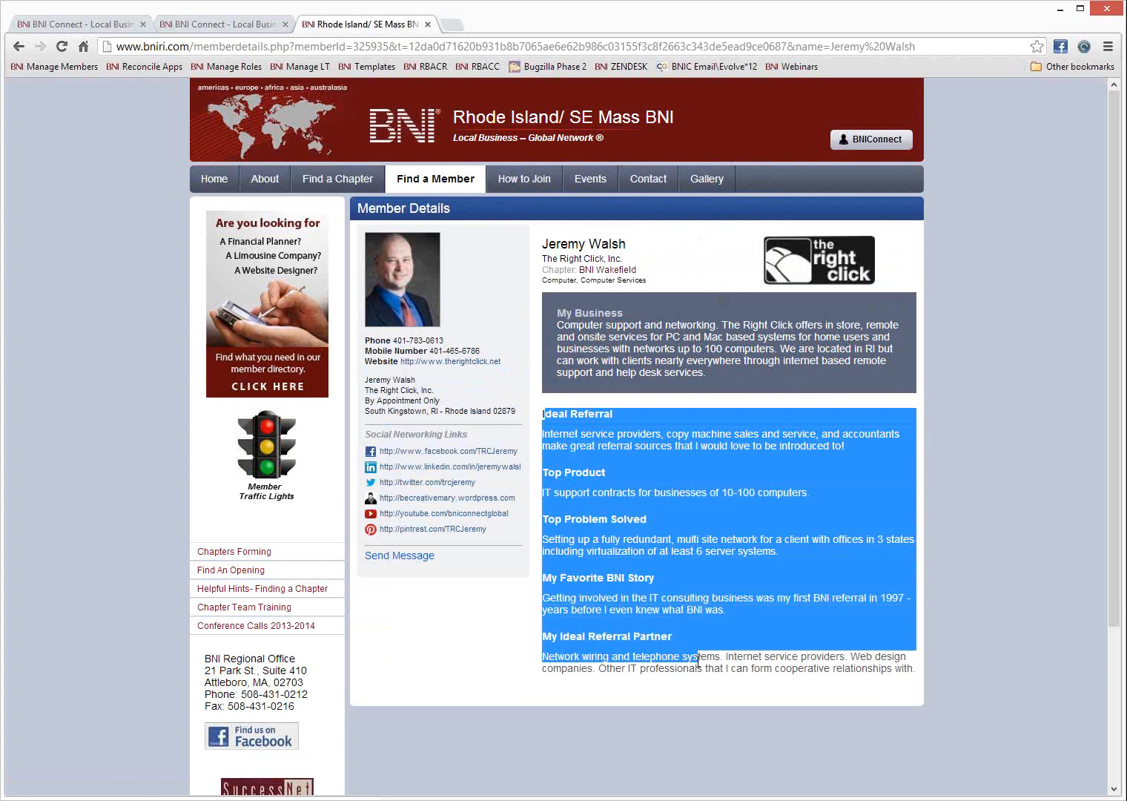
click(659, 444)
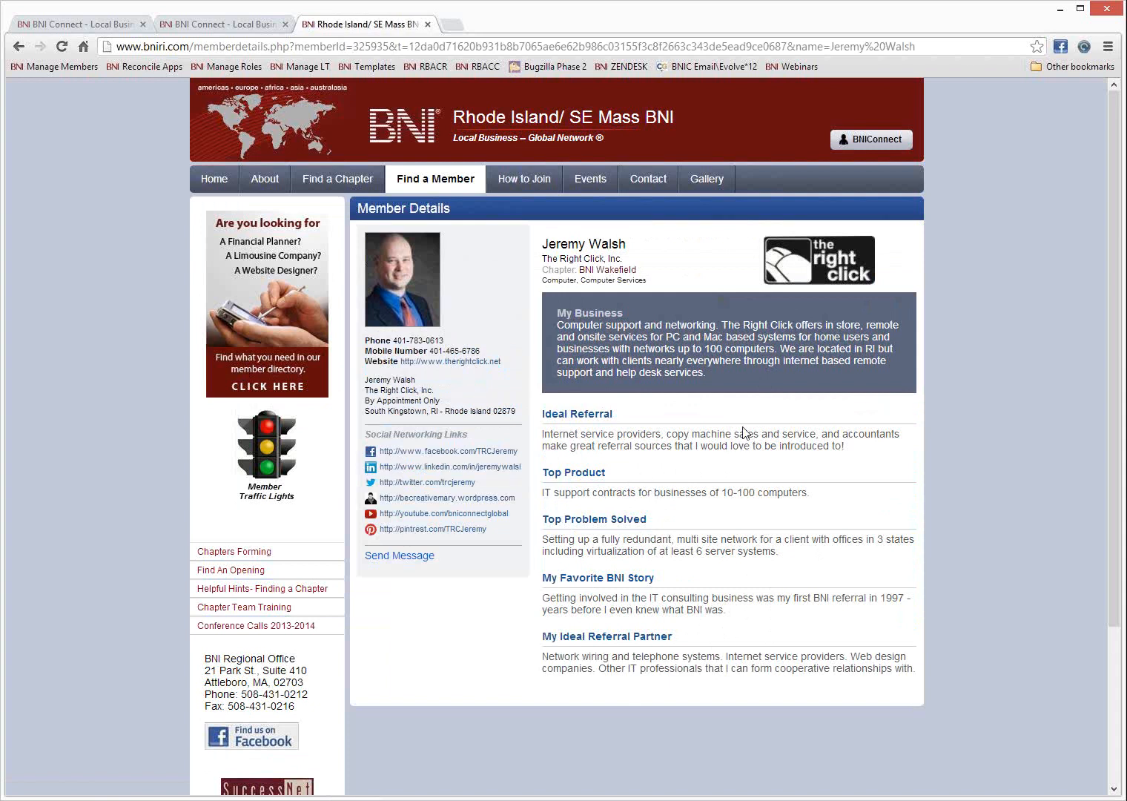
Return to the Edit Profile browser tab and open the member's training history
click(101, 22)
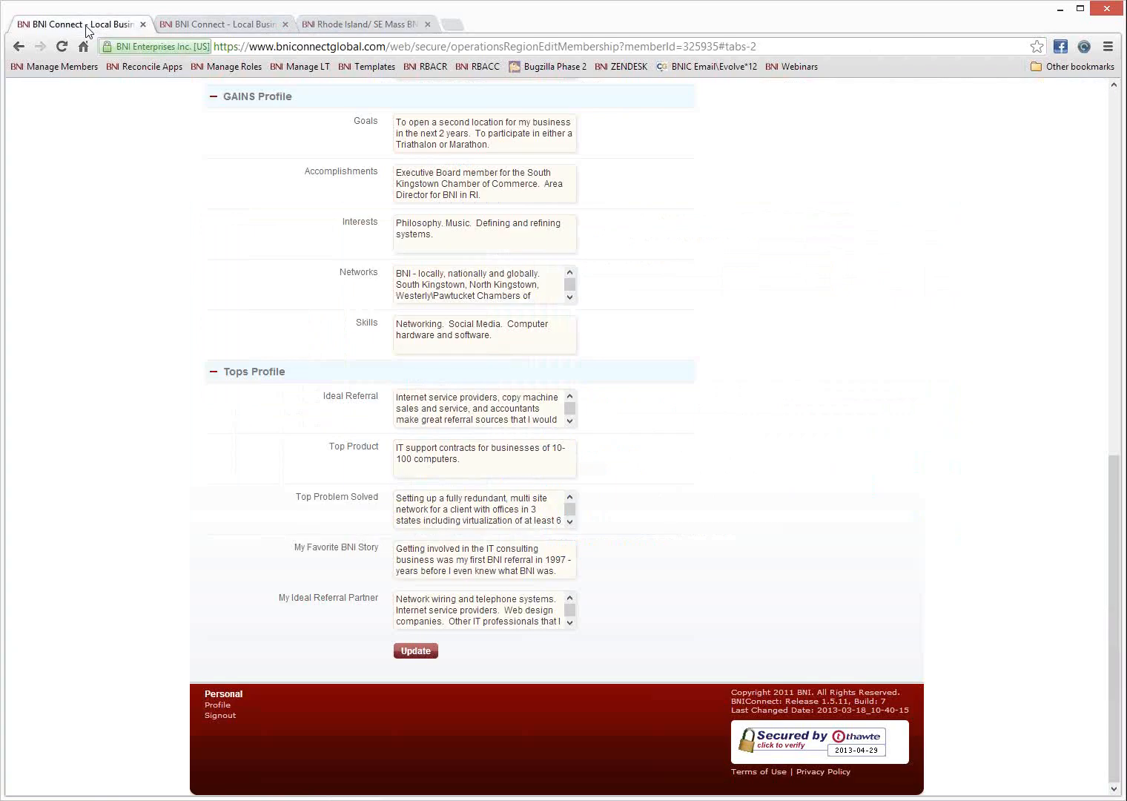
scroll(686, 555, up, 10)
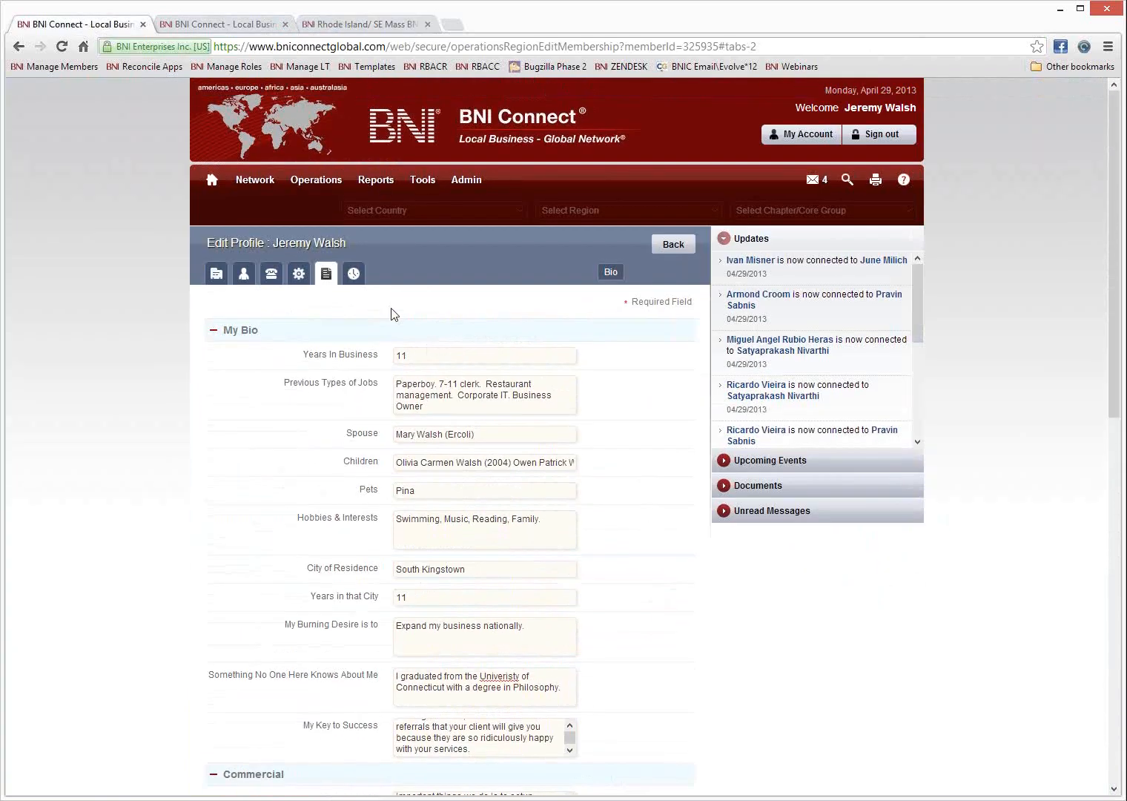
click(354, 274)
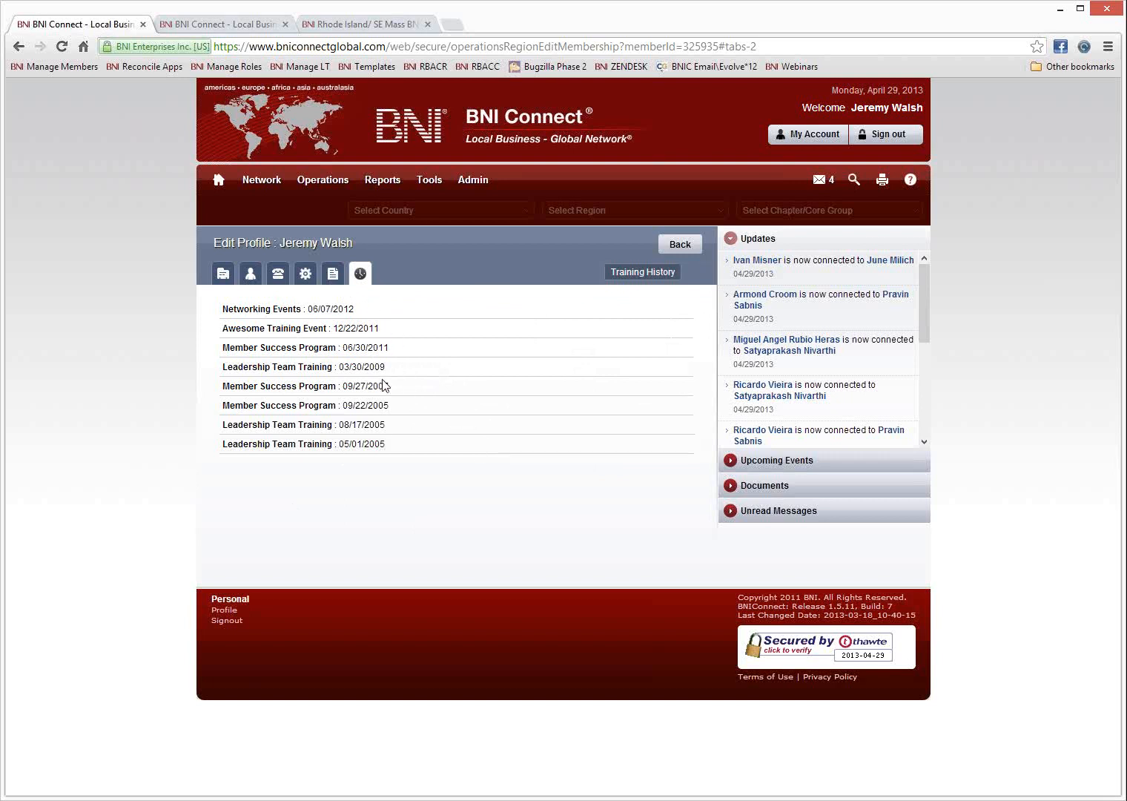
Open the Account Settings page of the profile and review the Member to Member and BNI Public Websites options
click(304, 276)
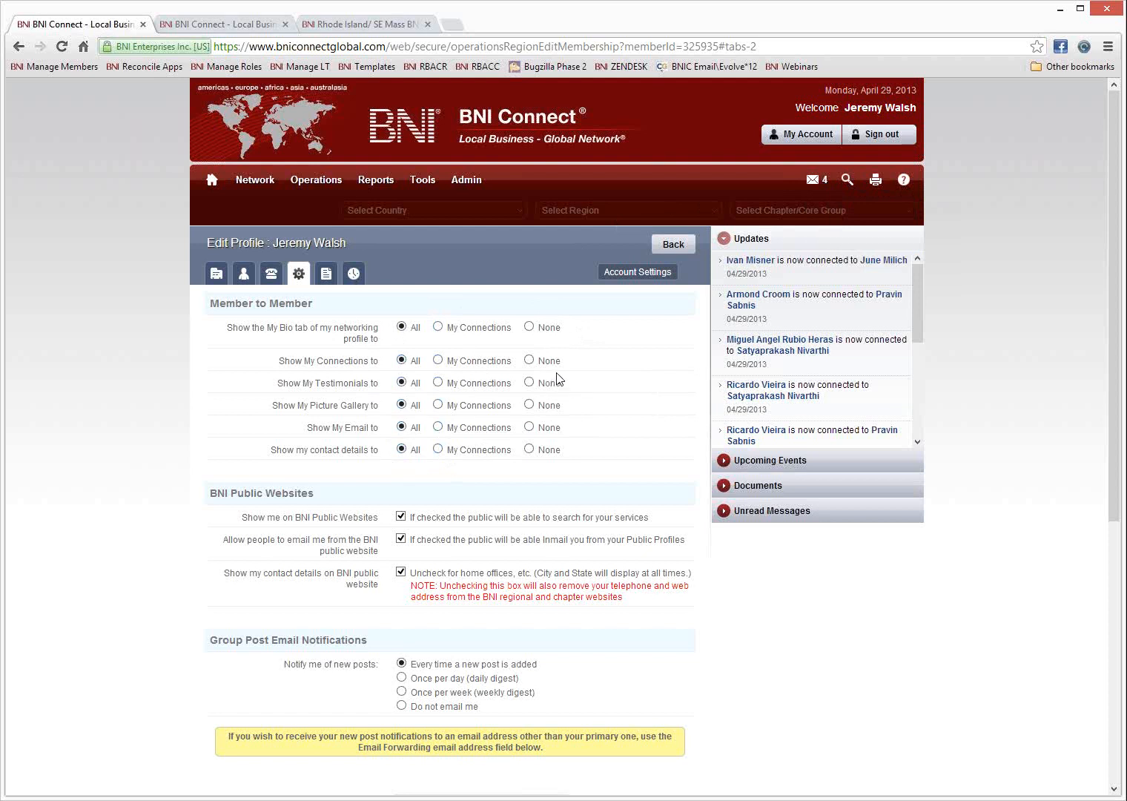
scroll(554, 384, down, 2)
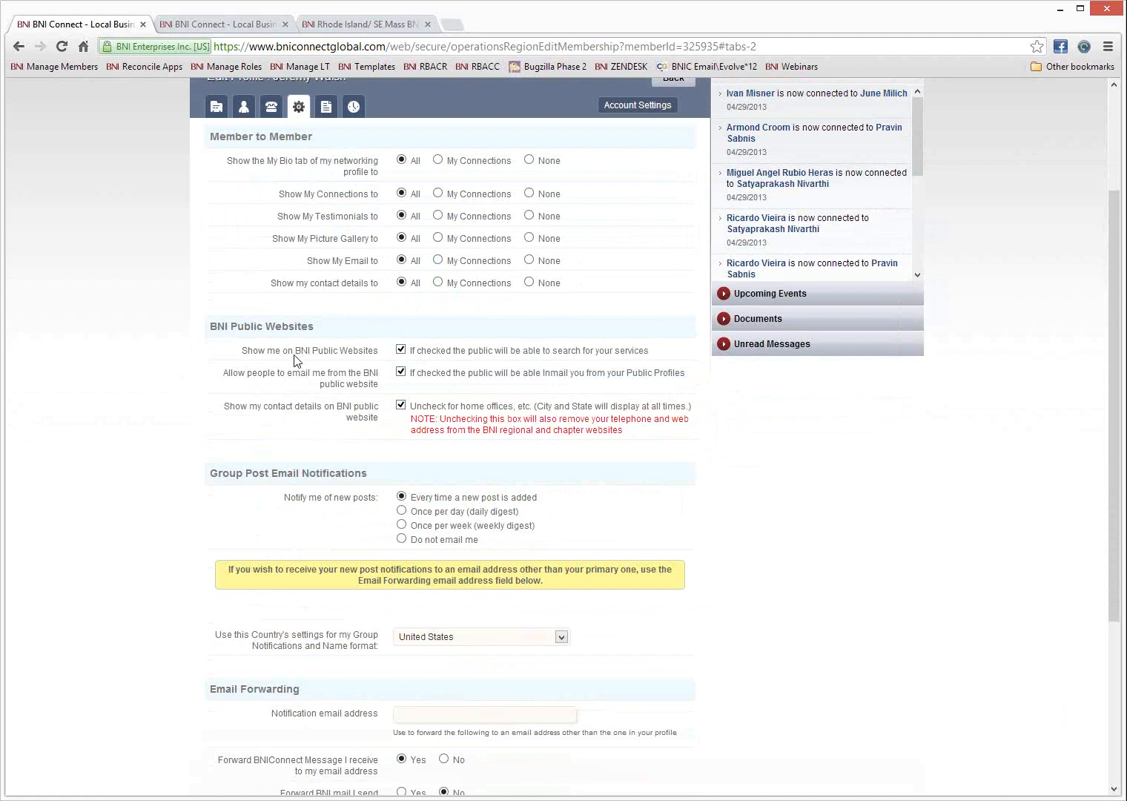
click(246, 353)
click(400, 350)
View the Send a Message form from the member's details on the public website and return to the details page
click(338, 28)
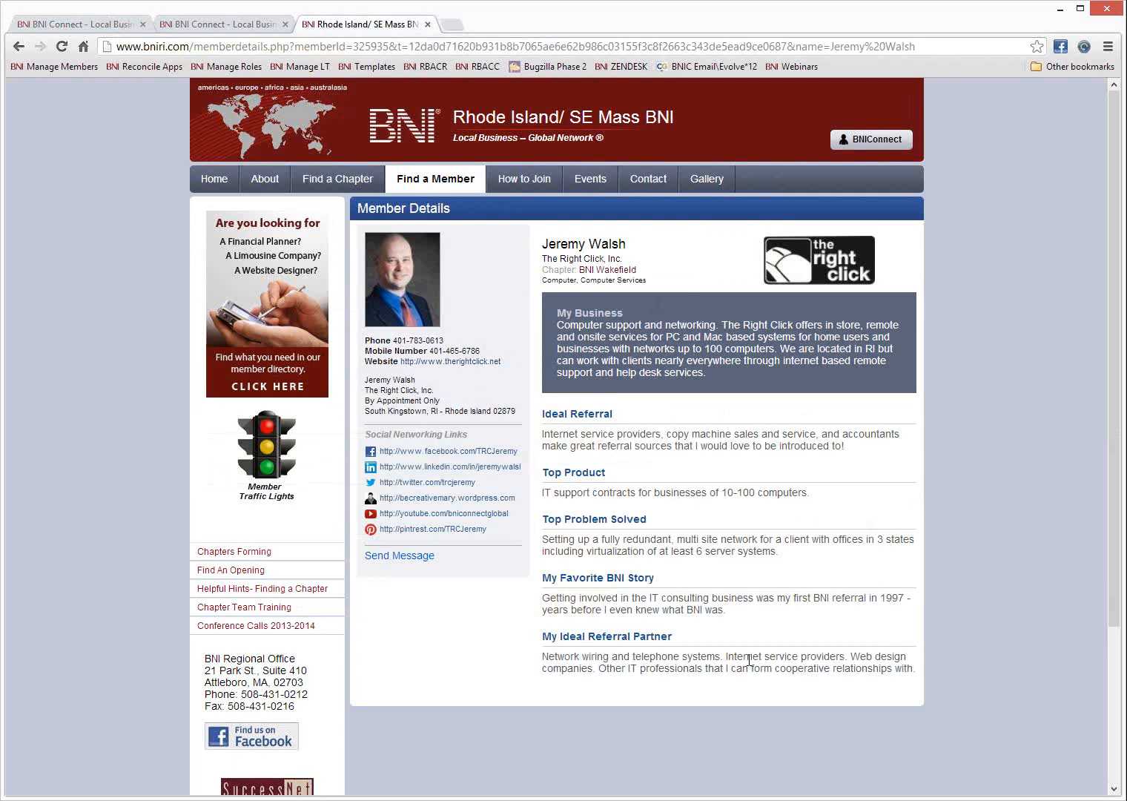
click(389, 557)
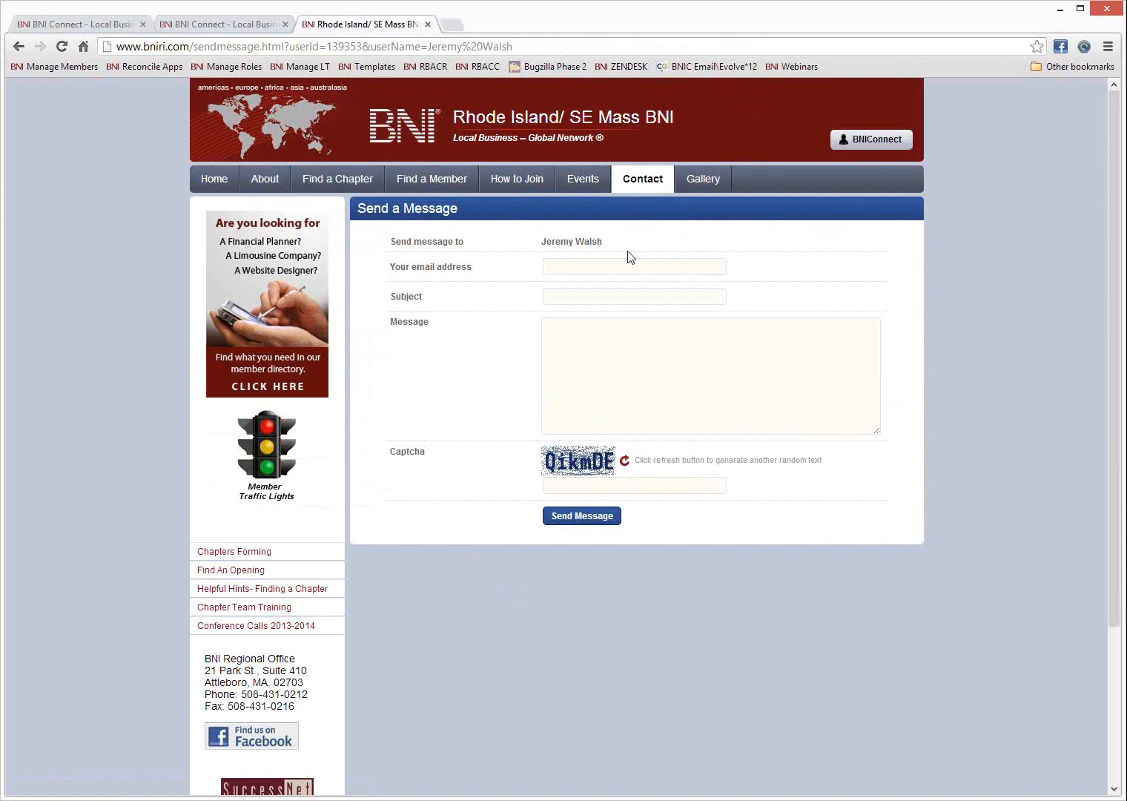
click(594, 269)
click(576, 293)
click(28, 48)
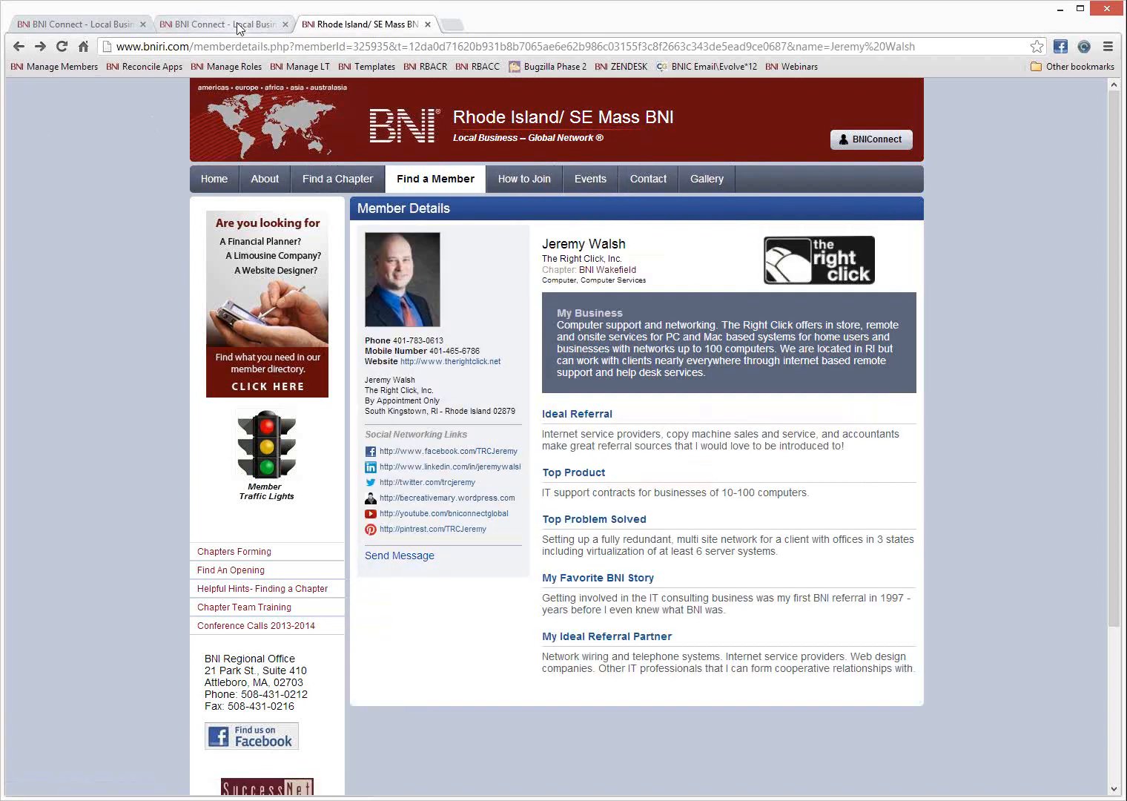
Turn off Show my contact details on BNI public website in Account Settings and save the change
click(73, 24)
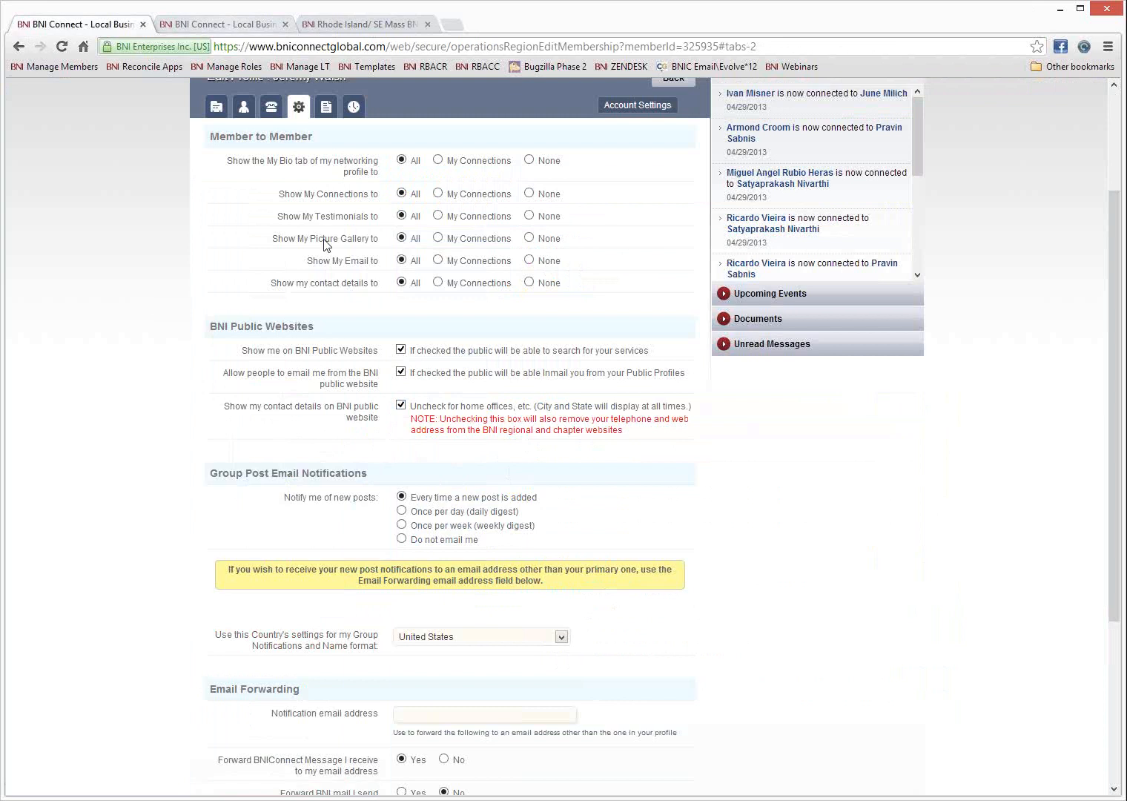
click(402, 405)
scroll(614, 517, down, 2)
scroll(613, 516, down, 2)
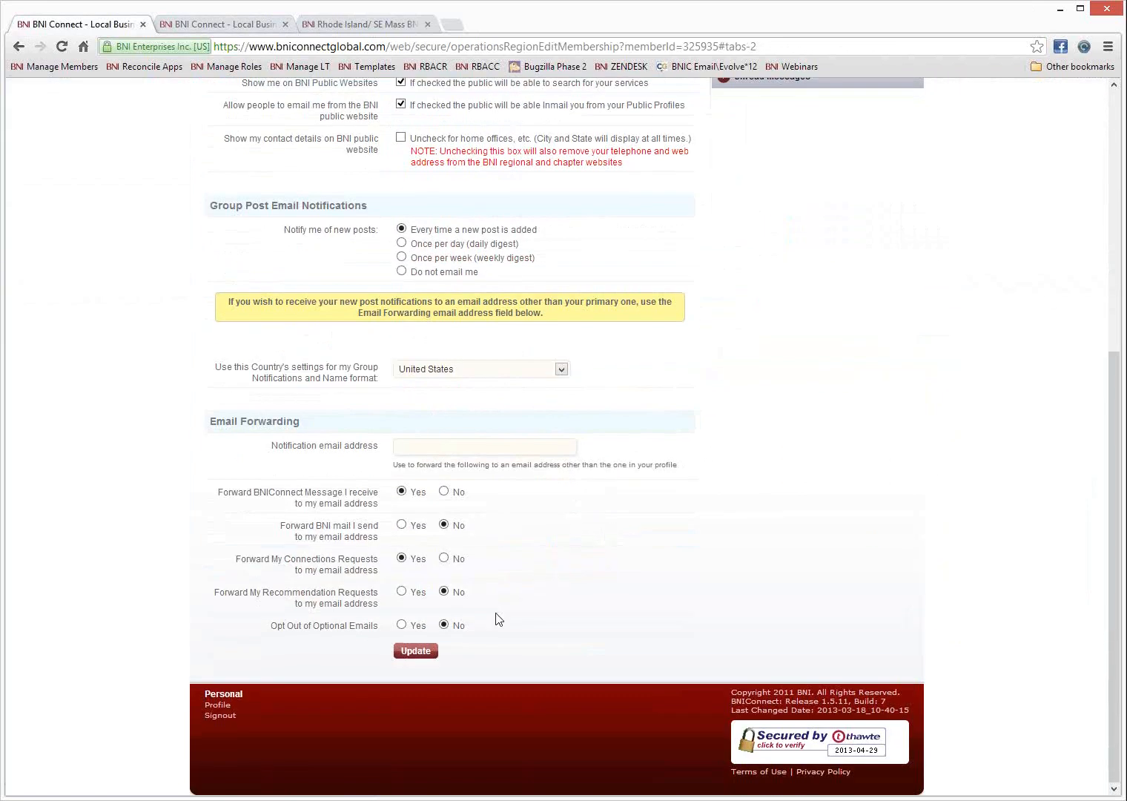
click(418, 651)
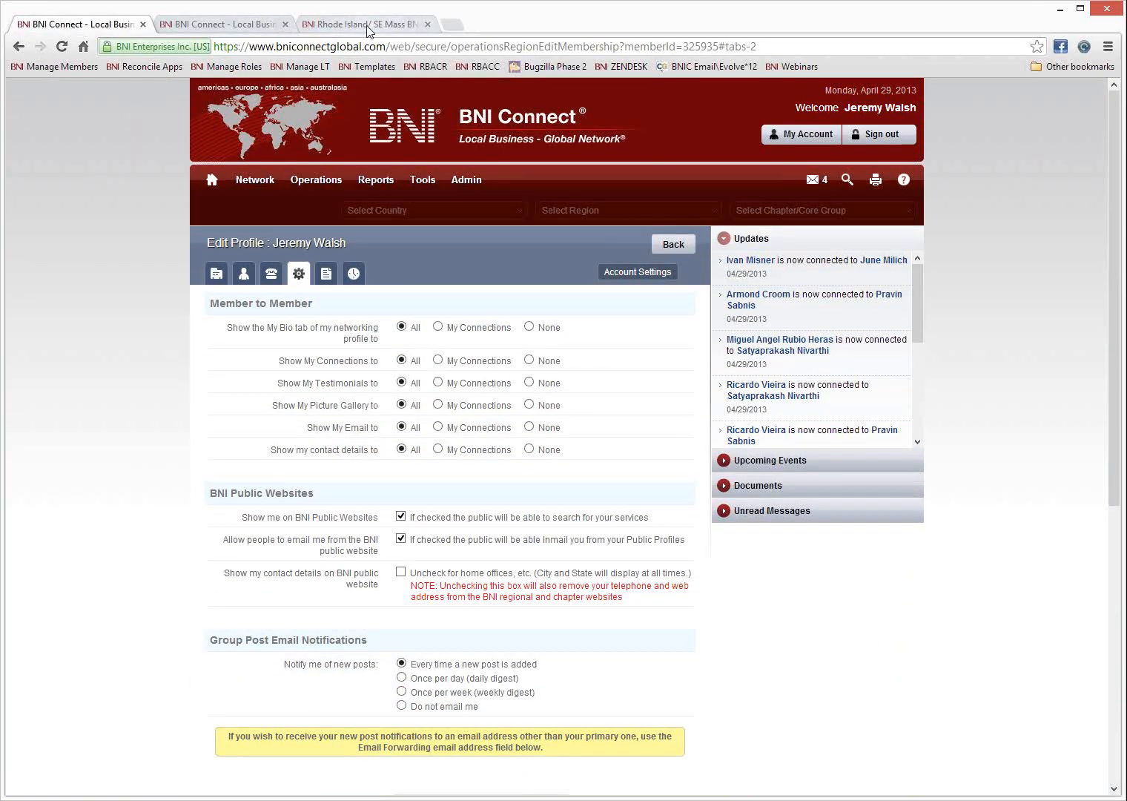
Reload the member's details page on the public website to check how the hidden contact details display
click(364, 25)
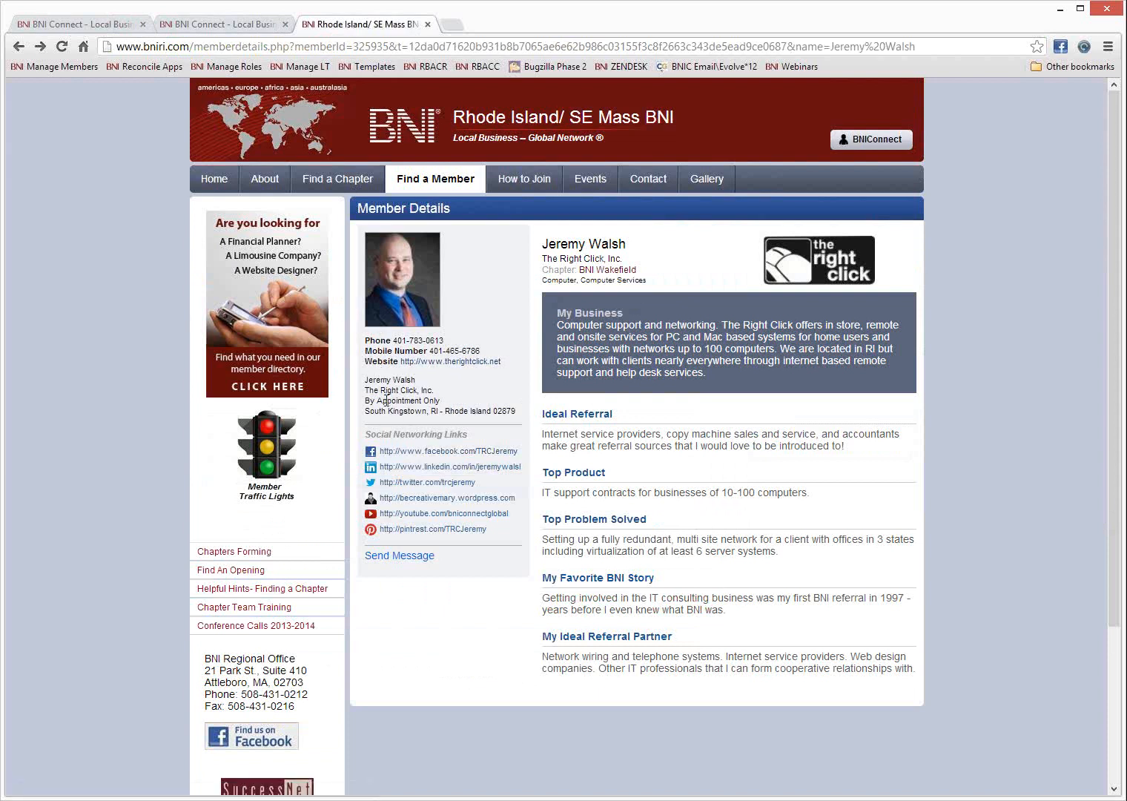
right_click(64, 205)
click(106, 260)
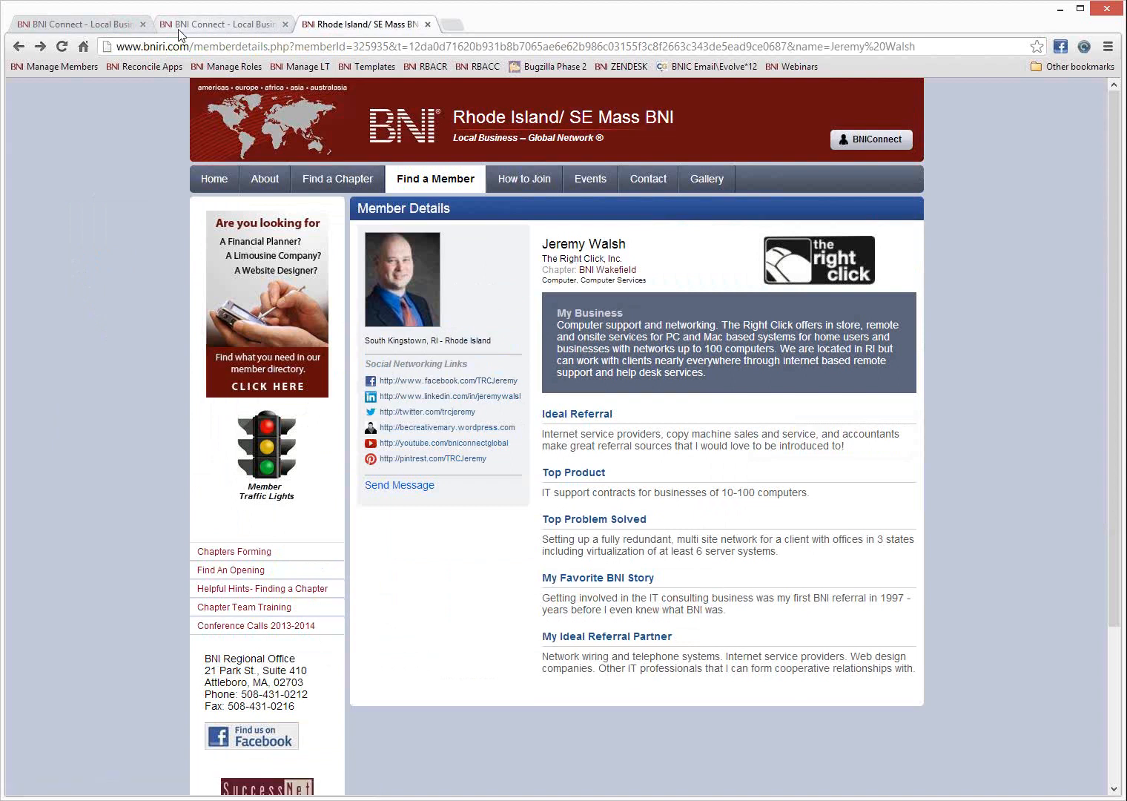
Turn Show my contact details on BNI public website back on in Account Settings and save the change
click(100, 23)
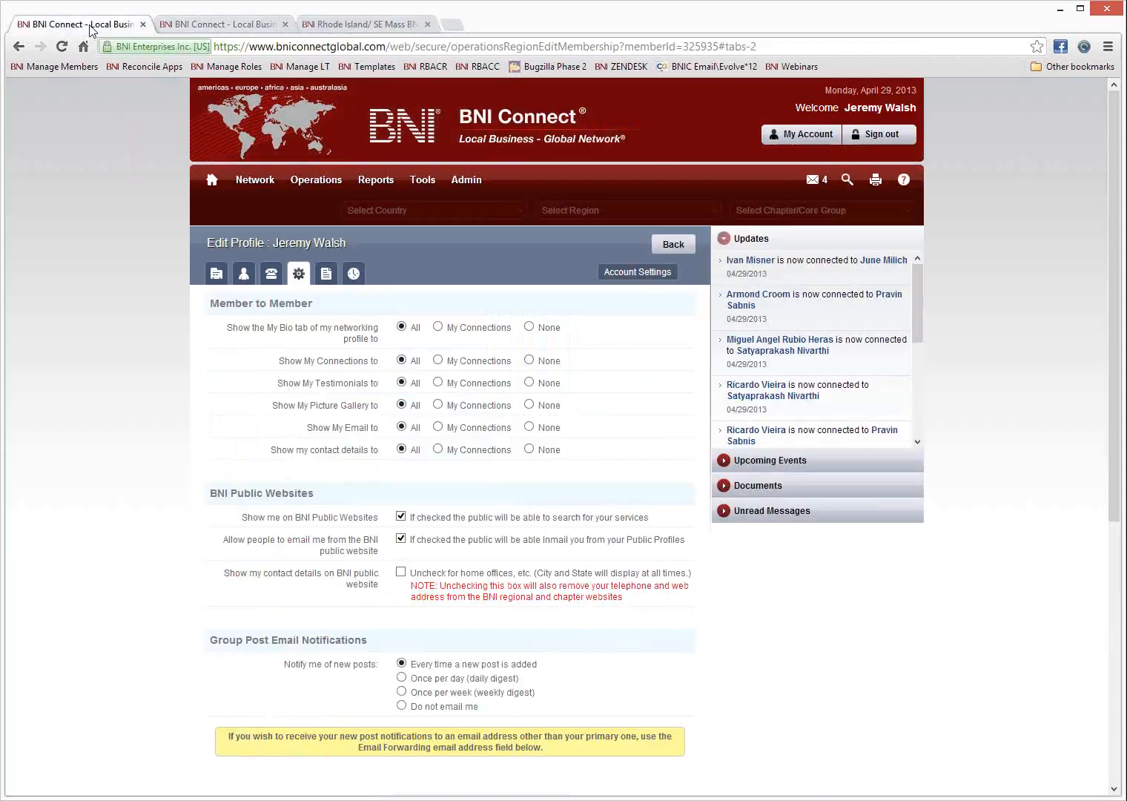
click(402, 572)
scroll(462, 557, down, 6)
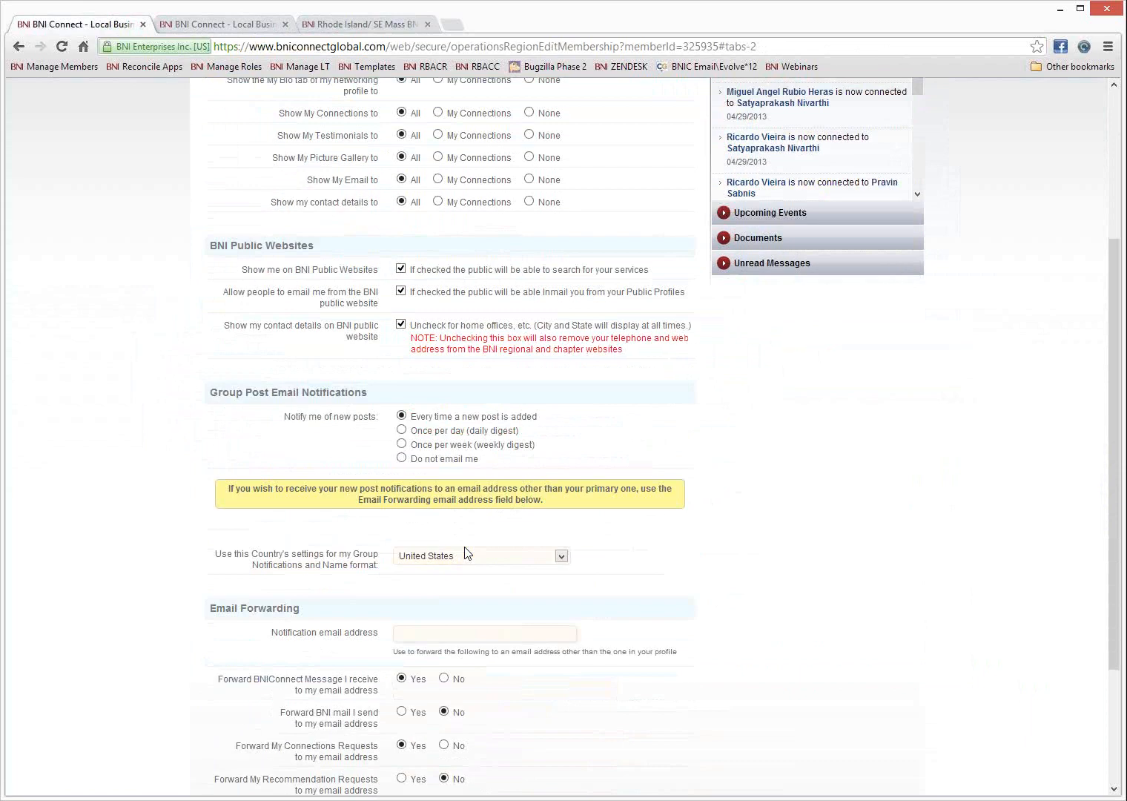
click(416, 652)
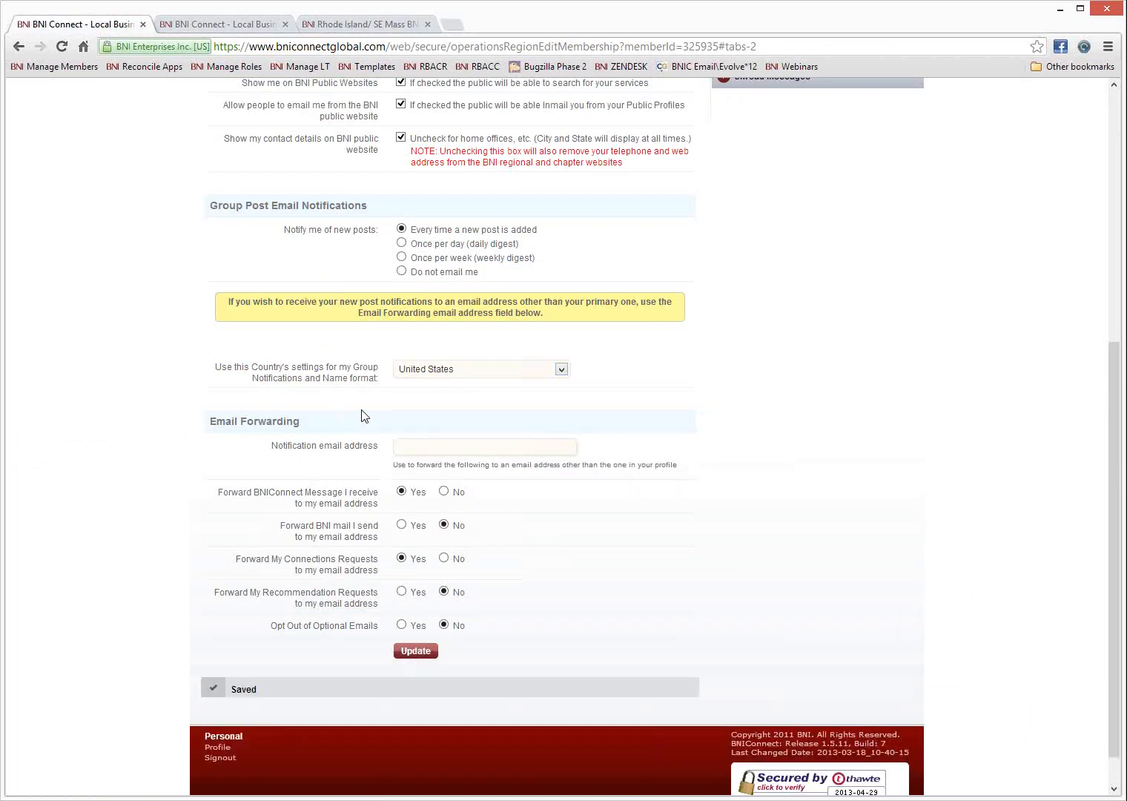
Refresh the public member details page to check the display with contact details enabled again
click(338, 23)
right_click(156, 327)
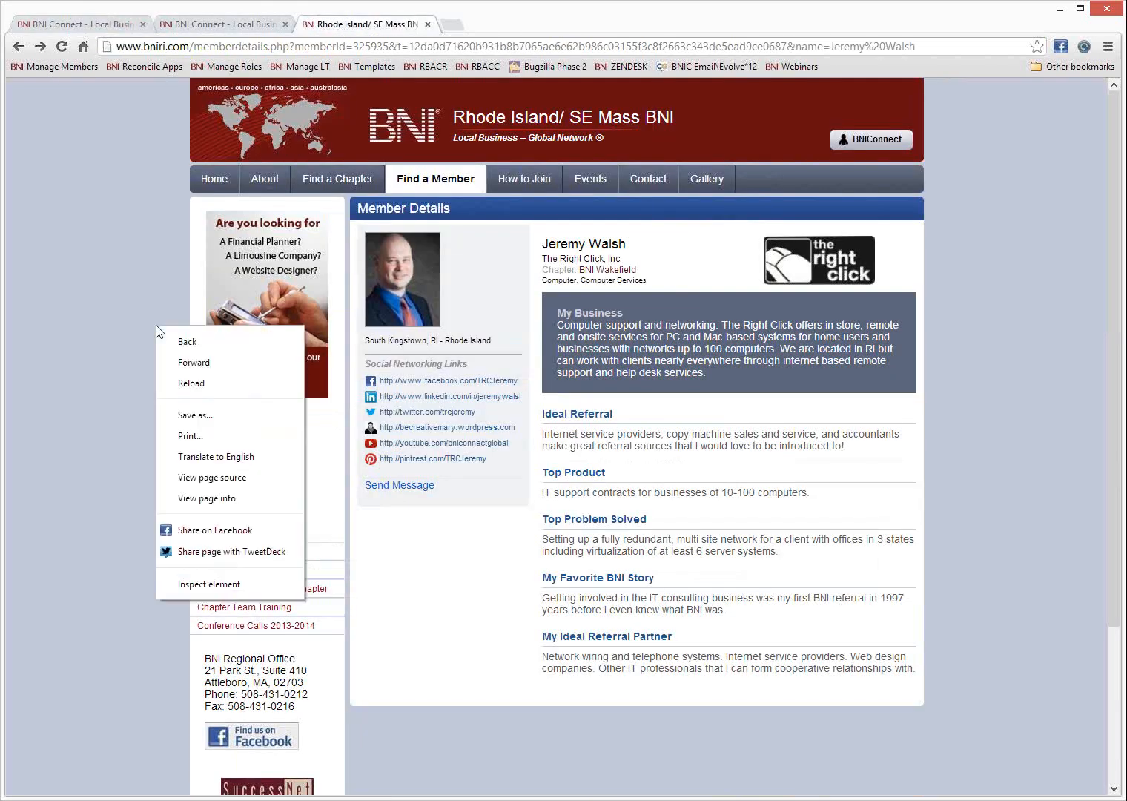
click(186, 382)
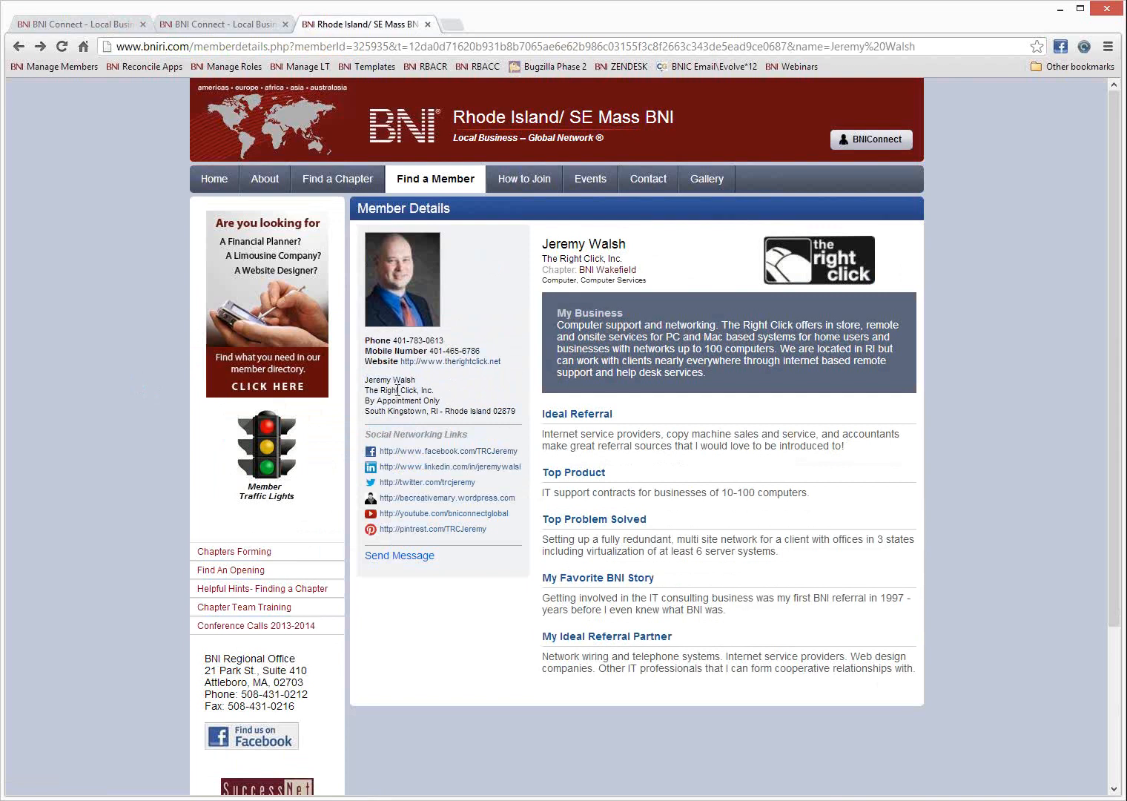
Review the Group Post Email Notifications and Email Forwarding options in Account Settings, and return to the BNI Connect home page
click(246, 26)
click(86, 24)
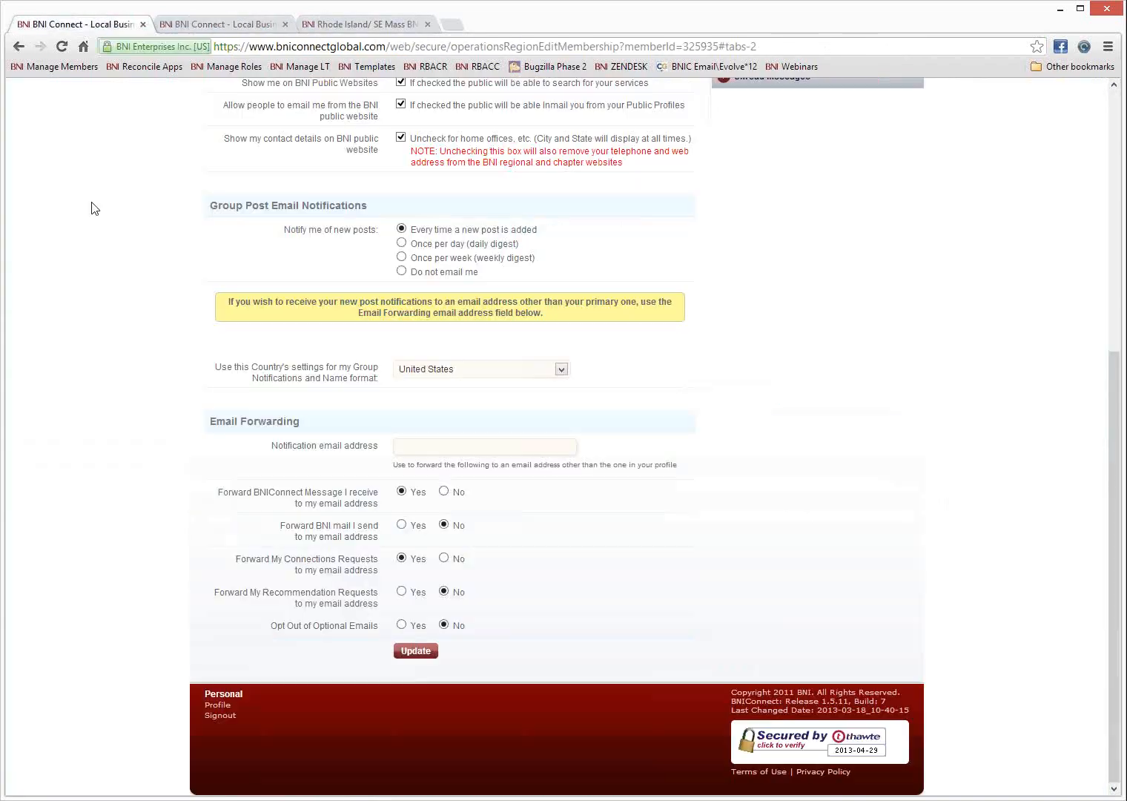
scroll(425, 405, up, 2)
scroll(481, 360, down, 2)
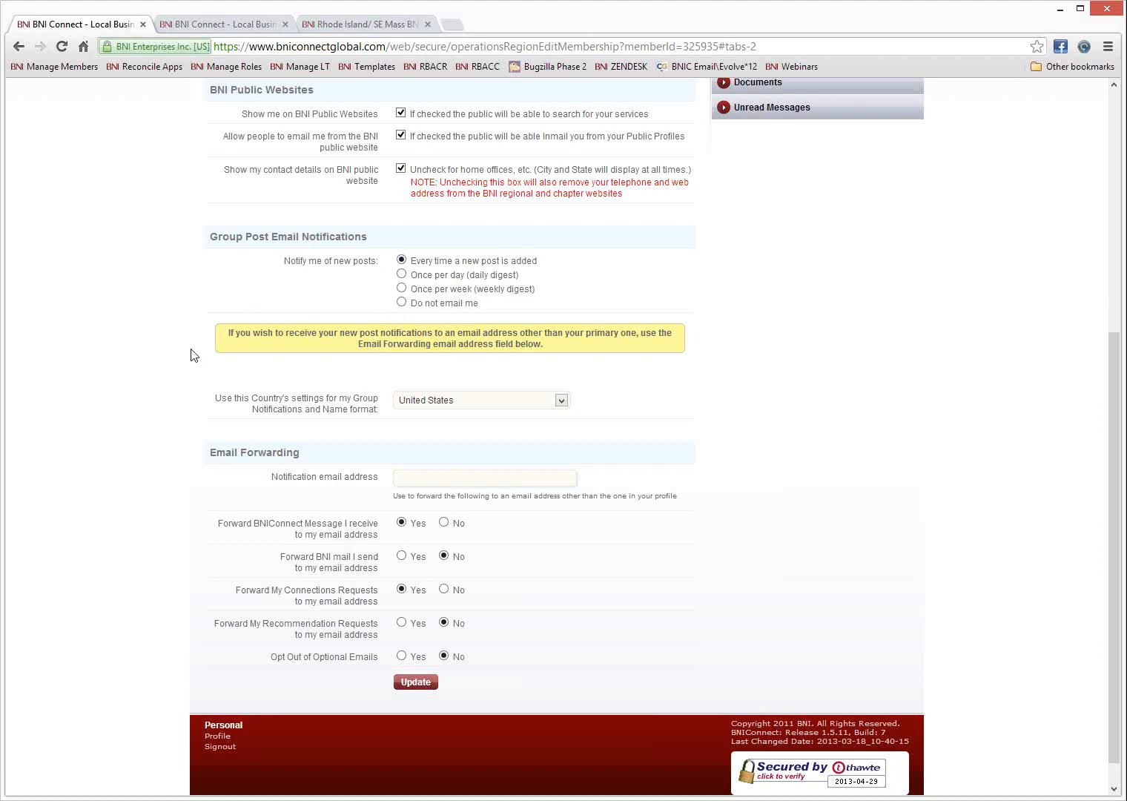
scroll(186, 357, down, 1)
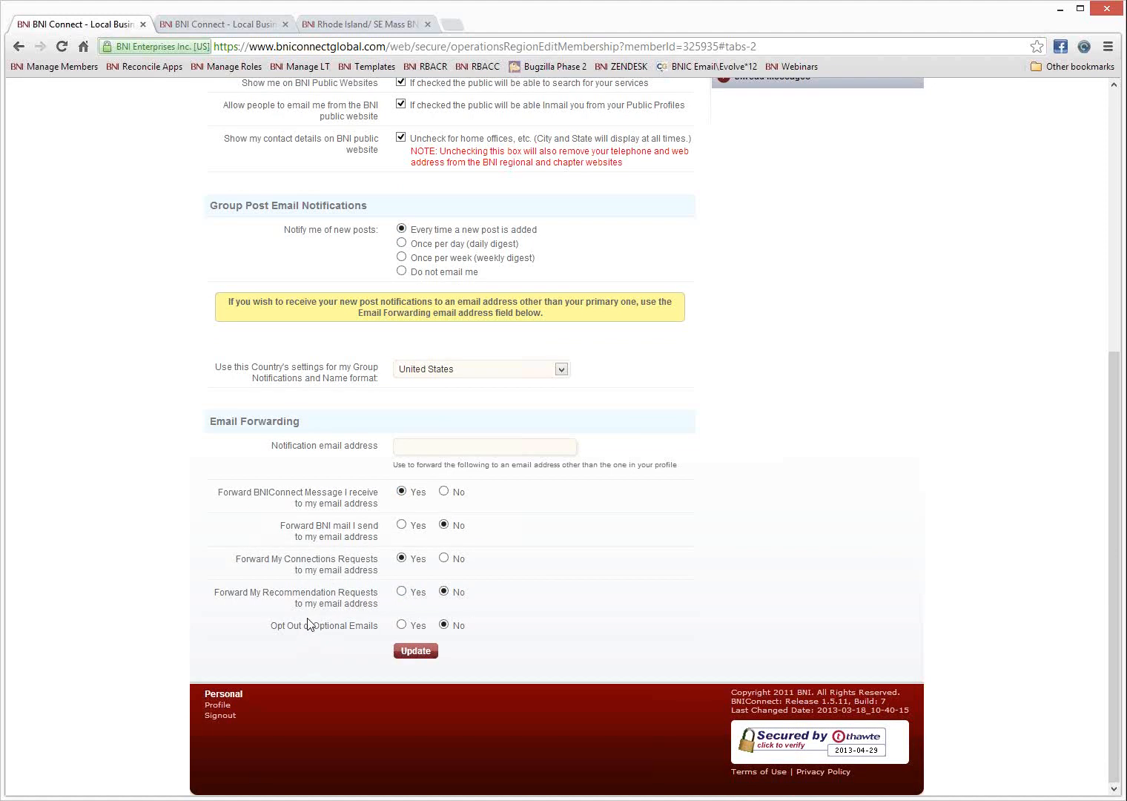
scroll(312, 620, up, 10)
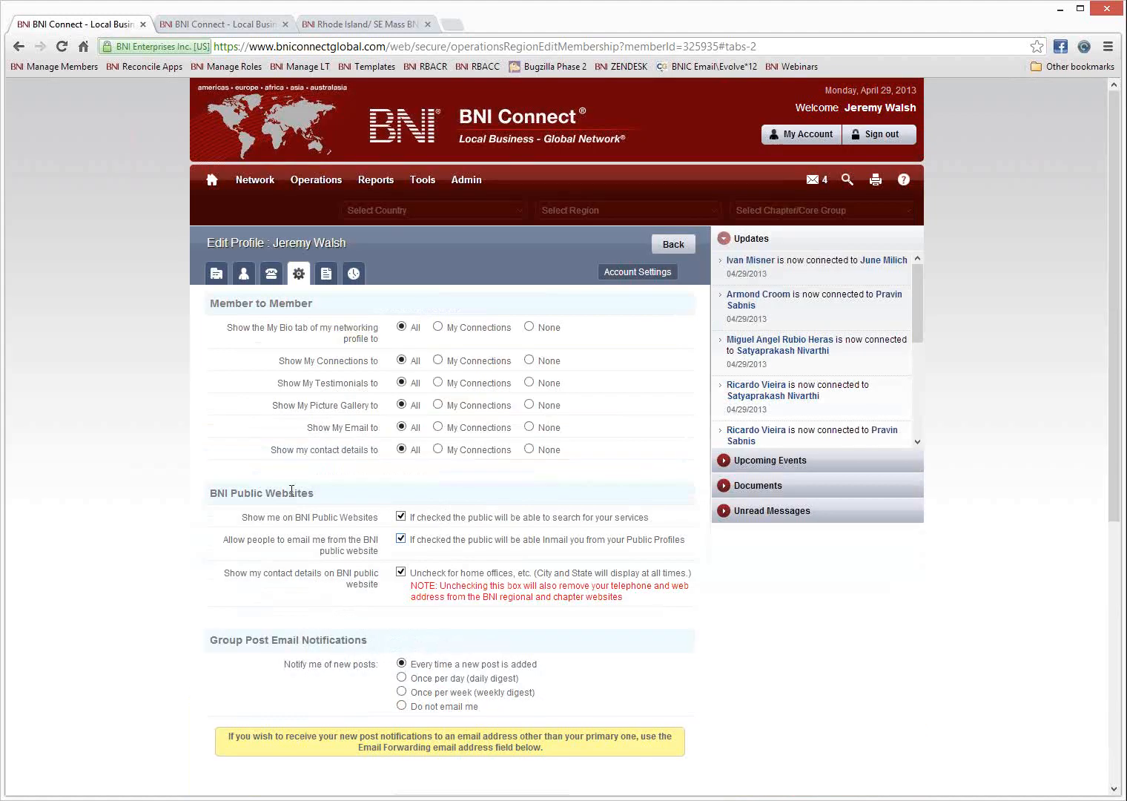
click(213, 180)
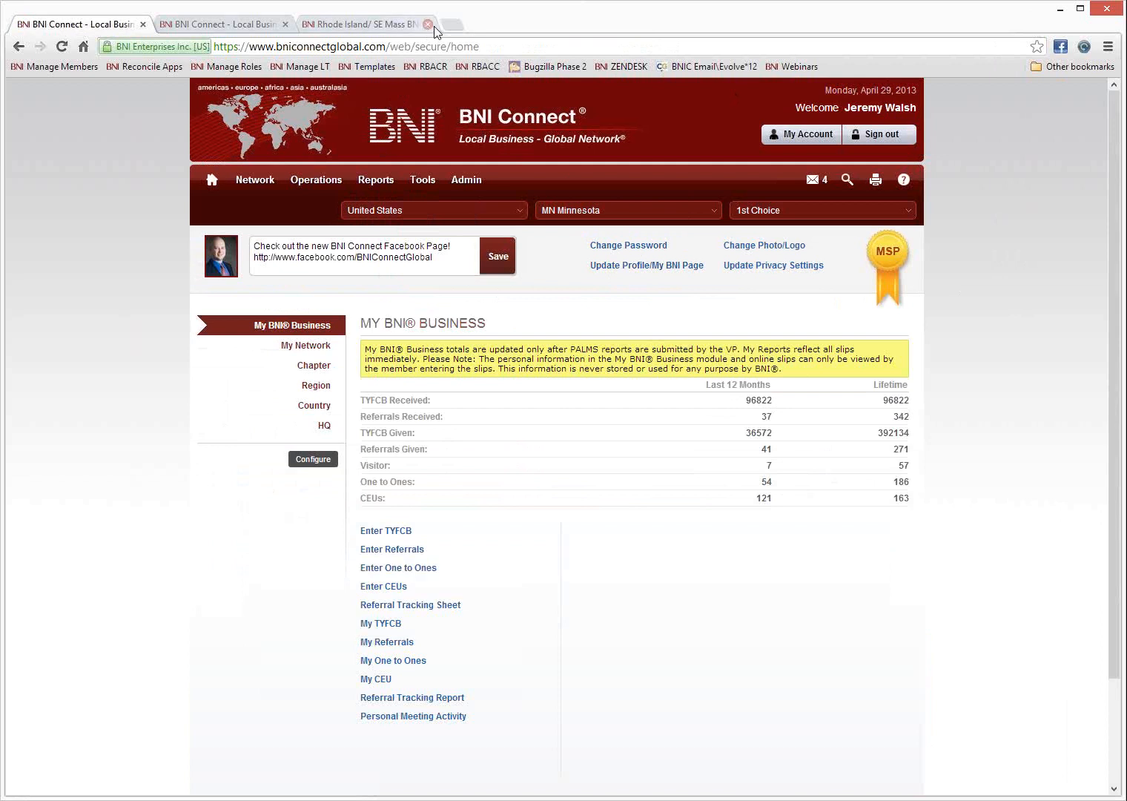
click(374, 25)
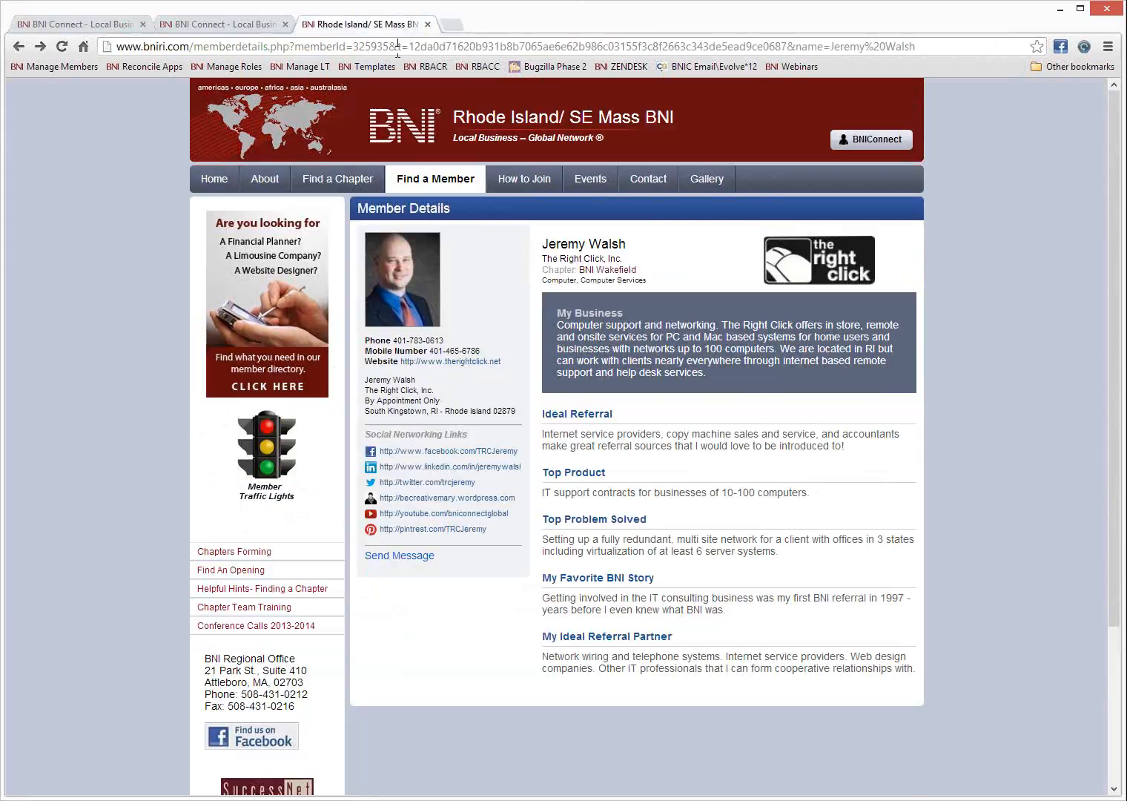
click(392, 50)
text(you)
key(Return)
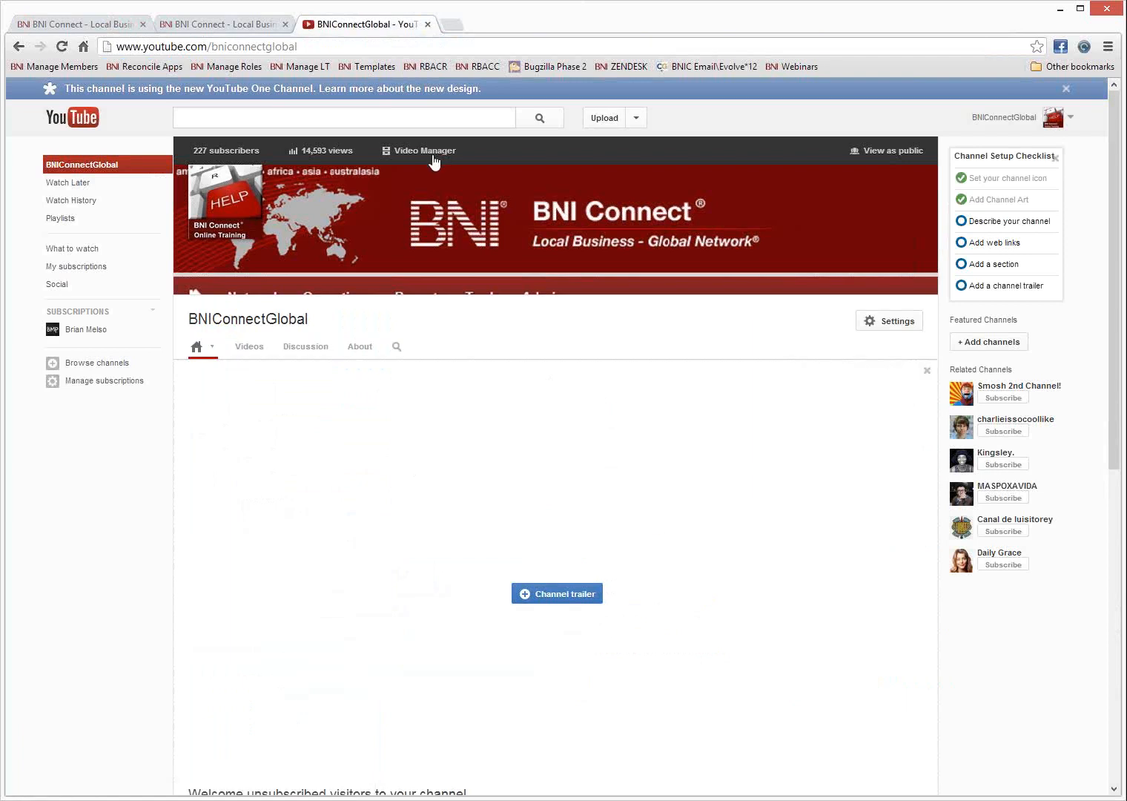
Return to BNI Connect's browser tab, open the people search, search United States members for marykay and browse the results
click(106, 27)
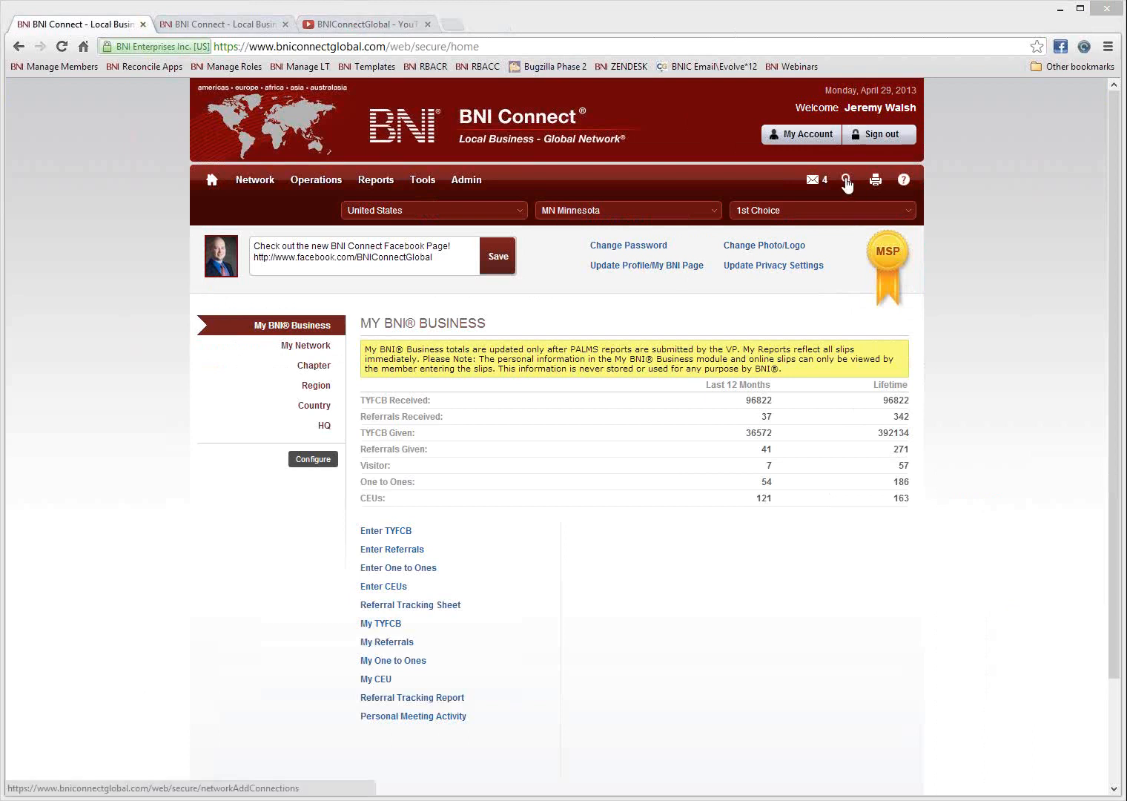
click(847, 186)
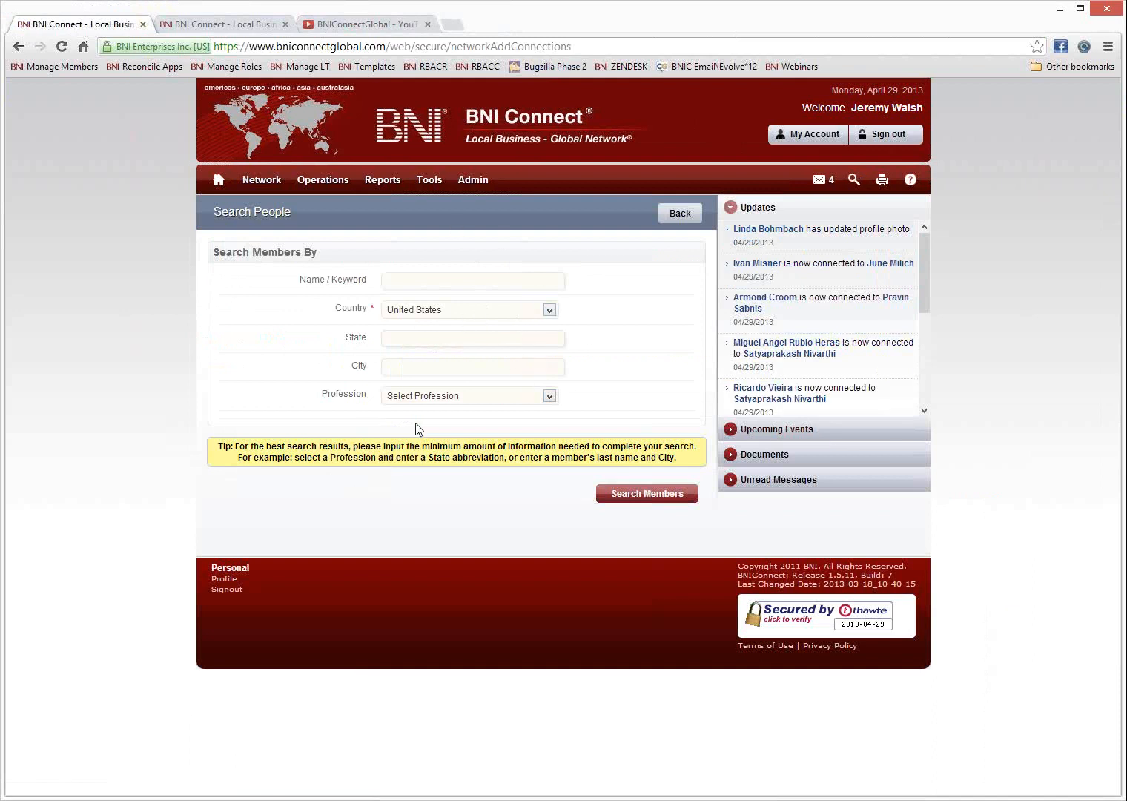
click(439, 278)
text(marykay)
key(Return)
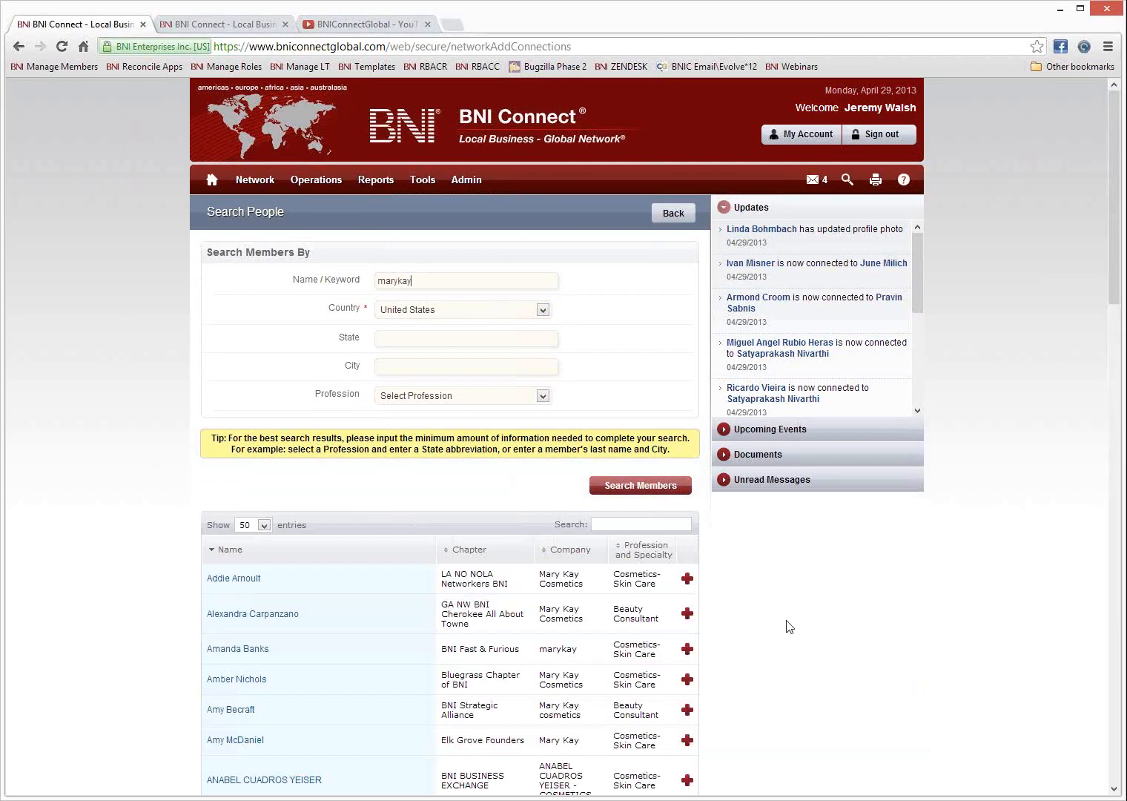
scroll(787, 624, down, 5)
scroll(788, 621, down, 17)
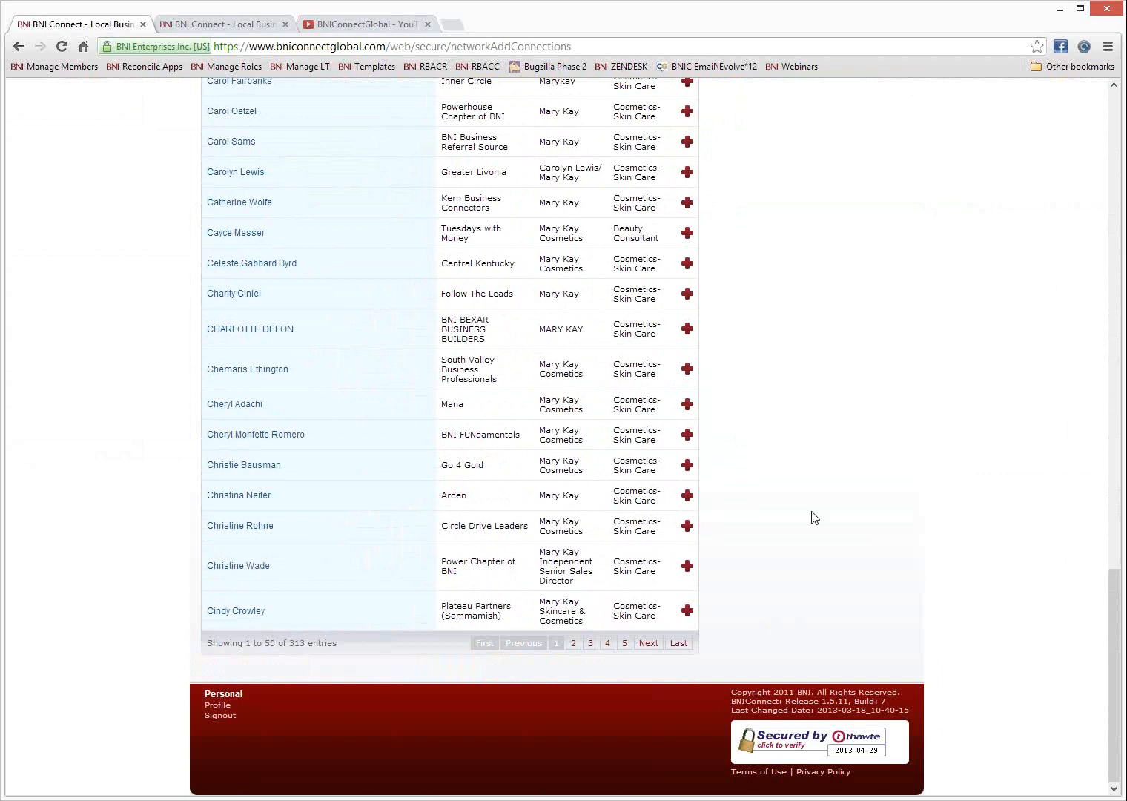
scroll(886, 471, up, 17)
scroll(888, 473, up, 4)
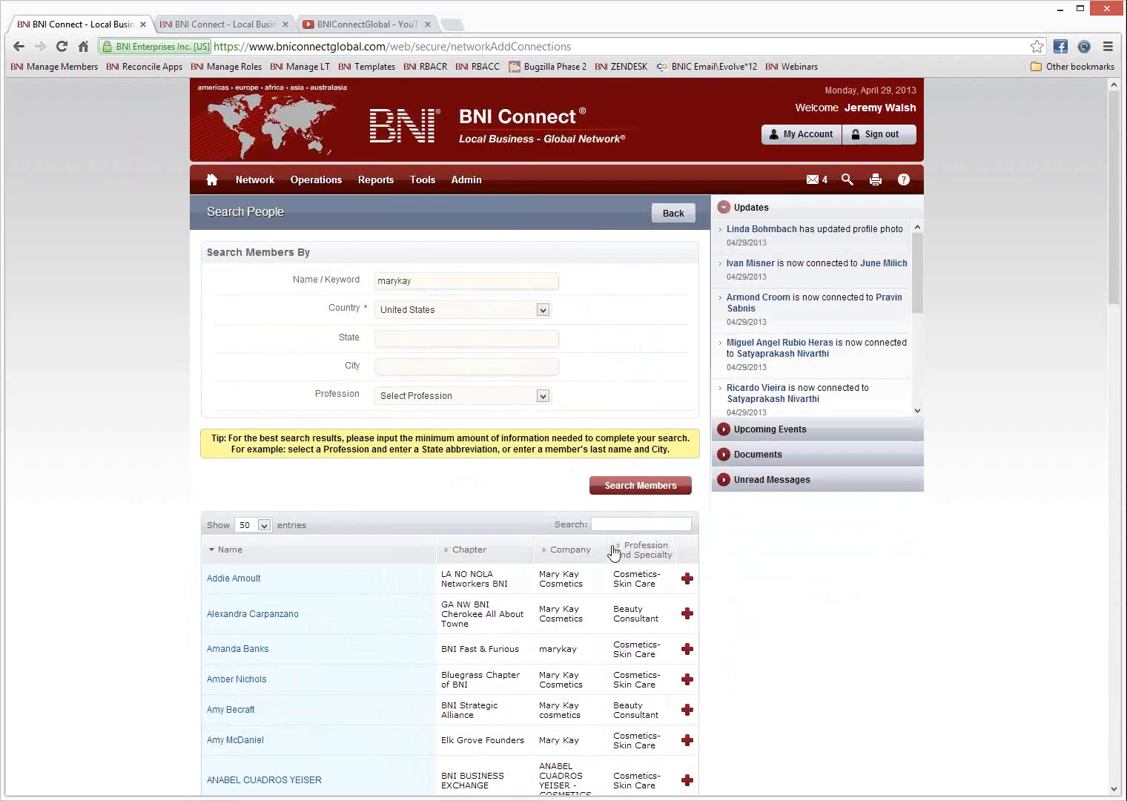
scroll(784, 595, down, 4)
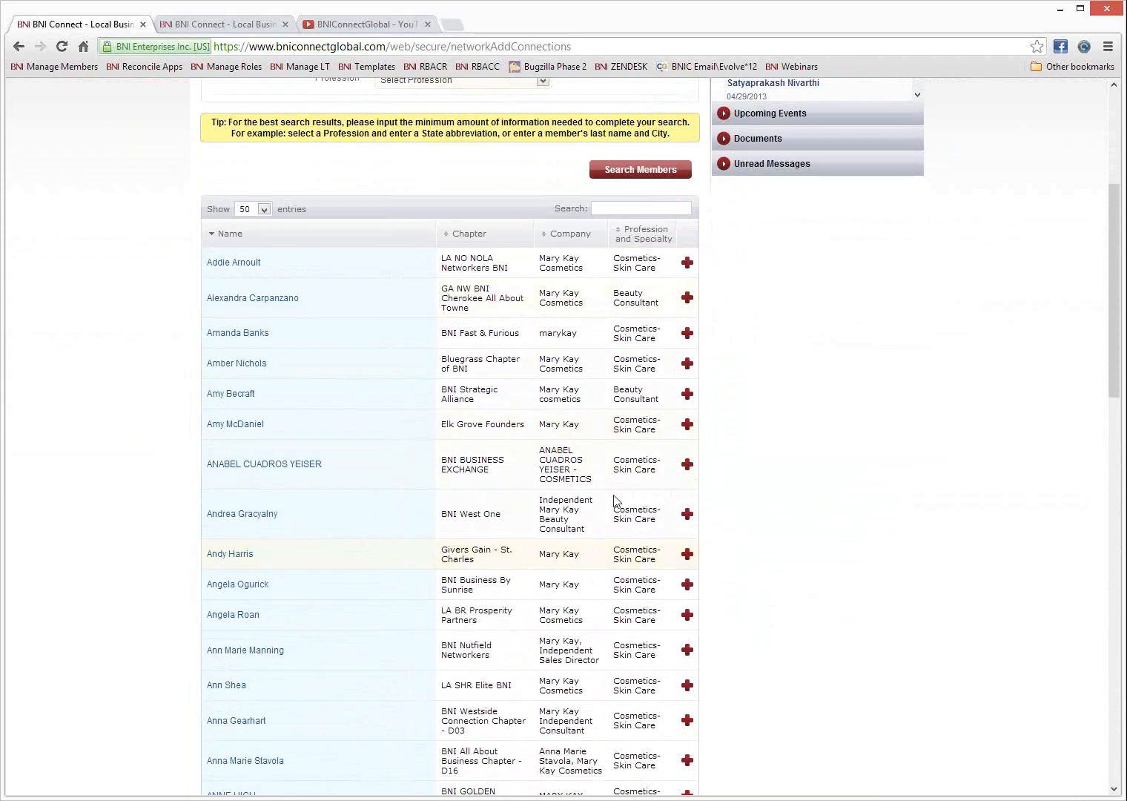
scroll(617, 502, up, 4)
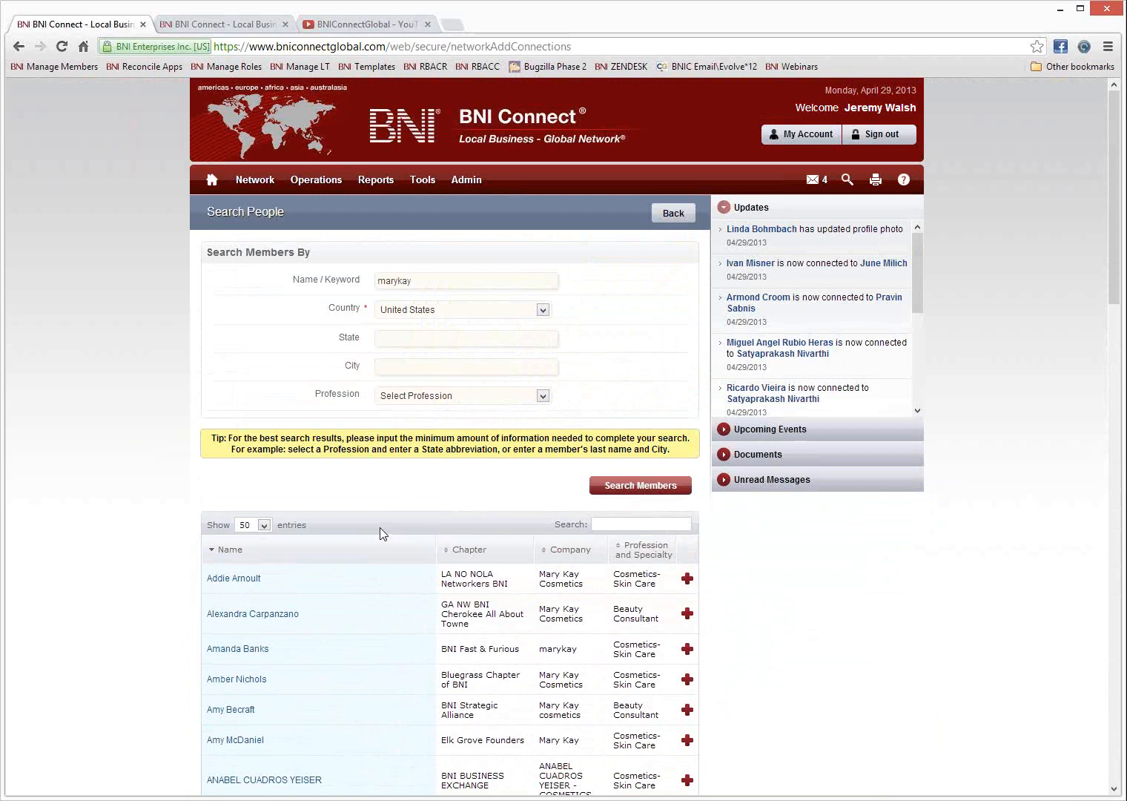
scroll(377, 529, down, 2)
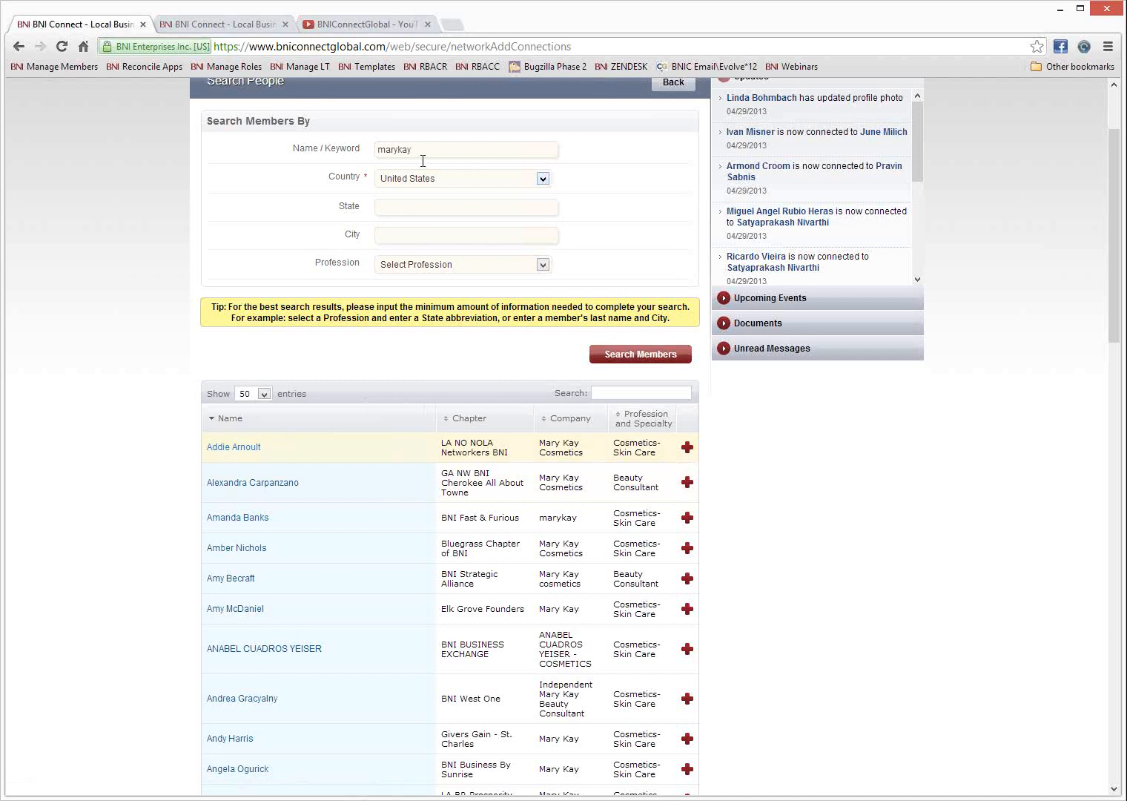
Open the first listed member's profile in a new browser tab, view its details, and close that tab
right_click(236, 448)
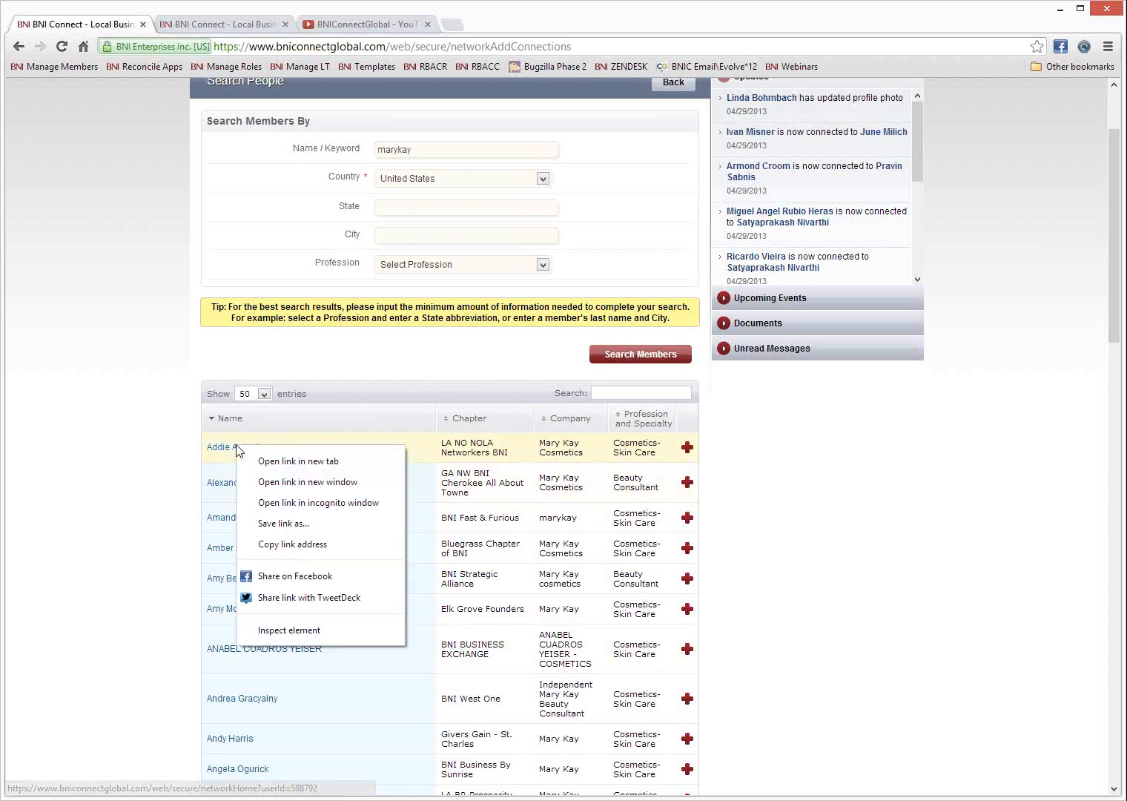
click(297, 461)
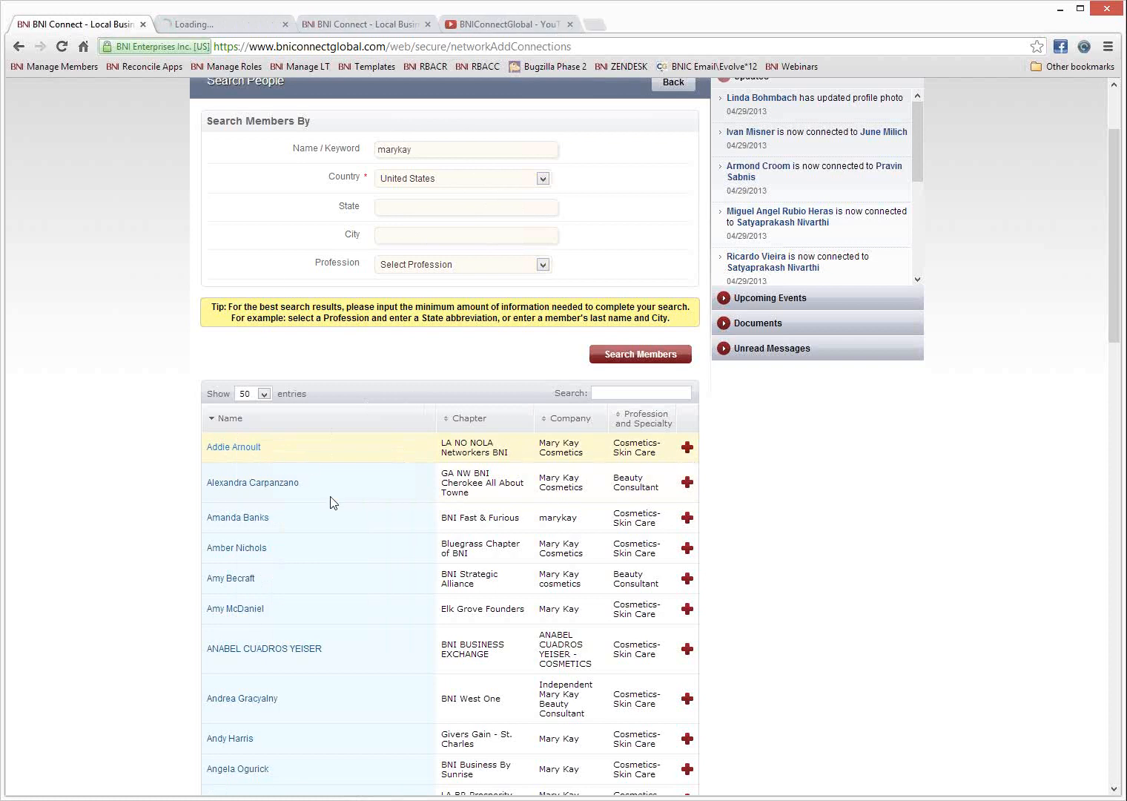
click(234, 29)
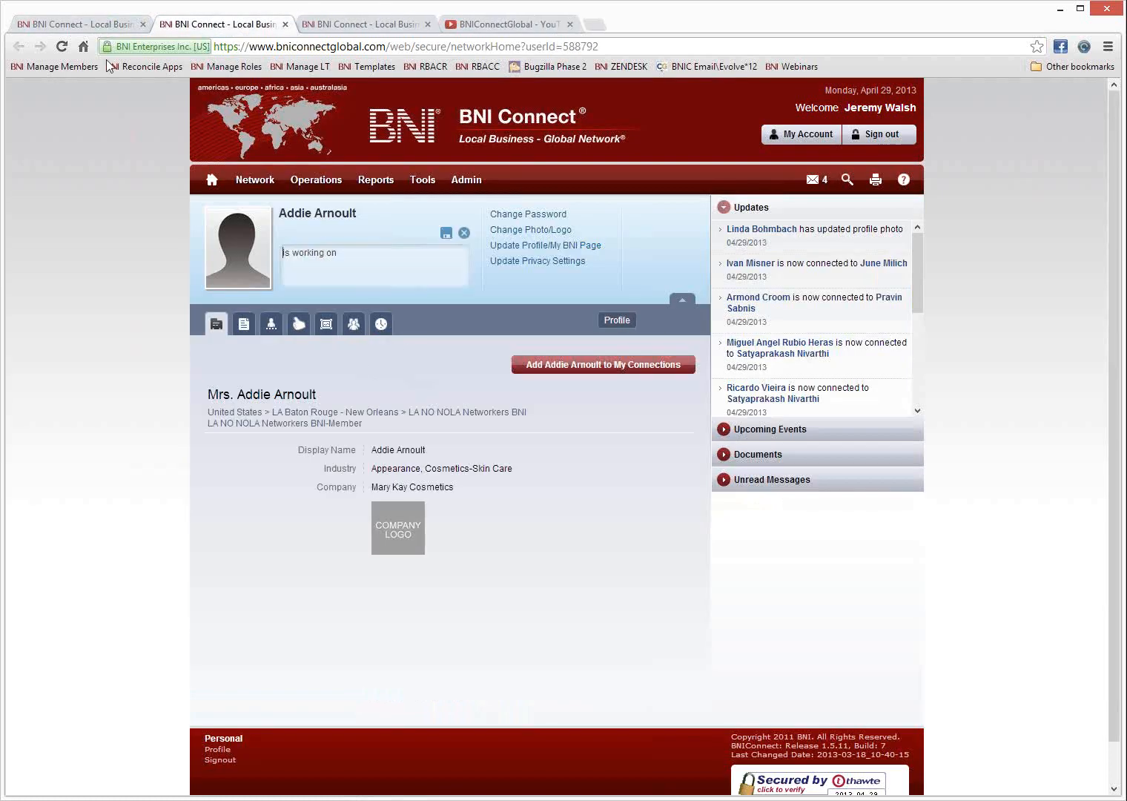
click(87, 26)
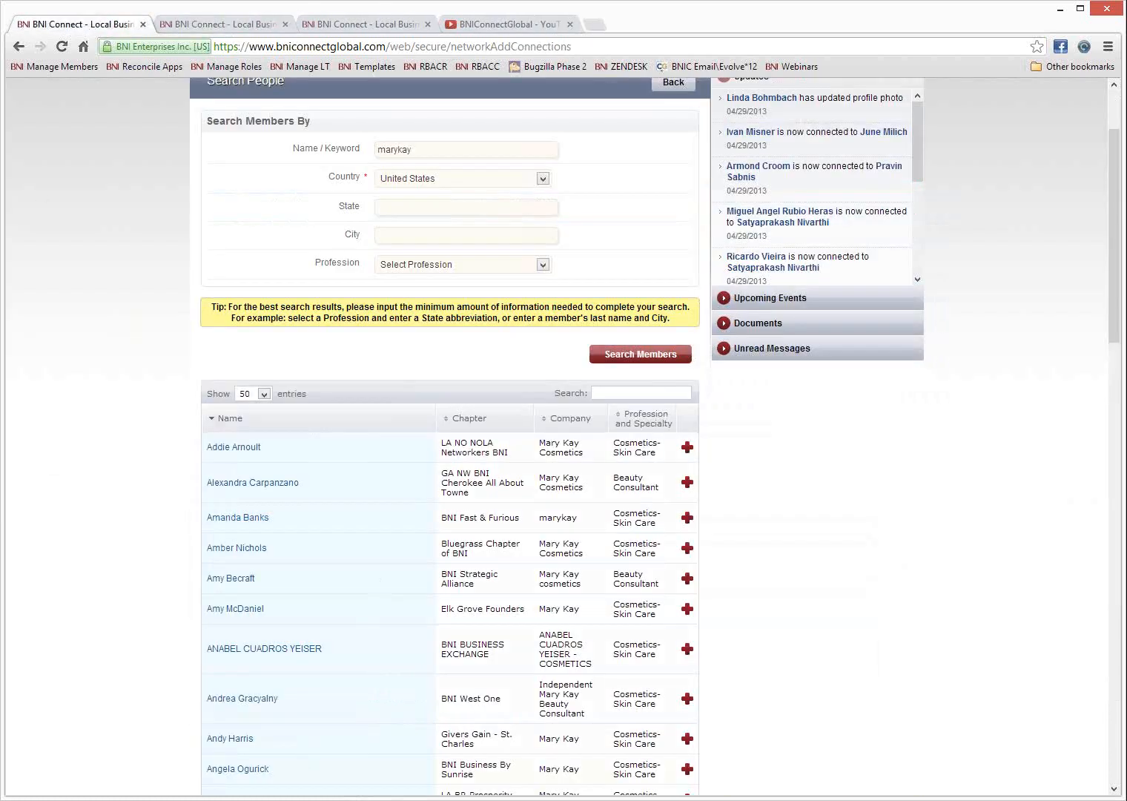
click(200, 26)
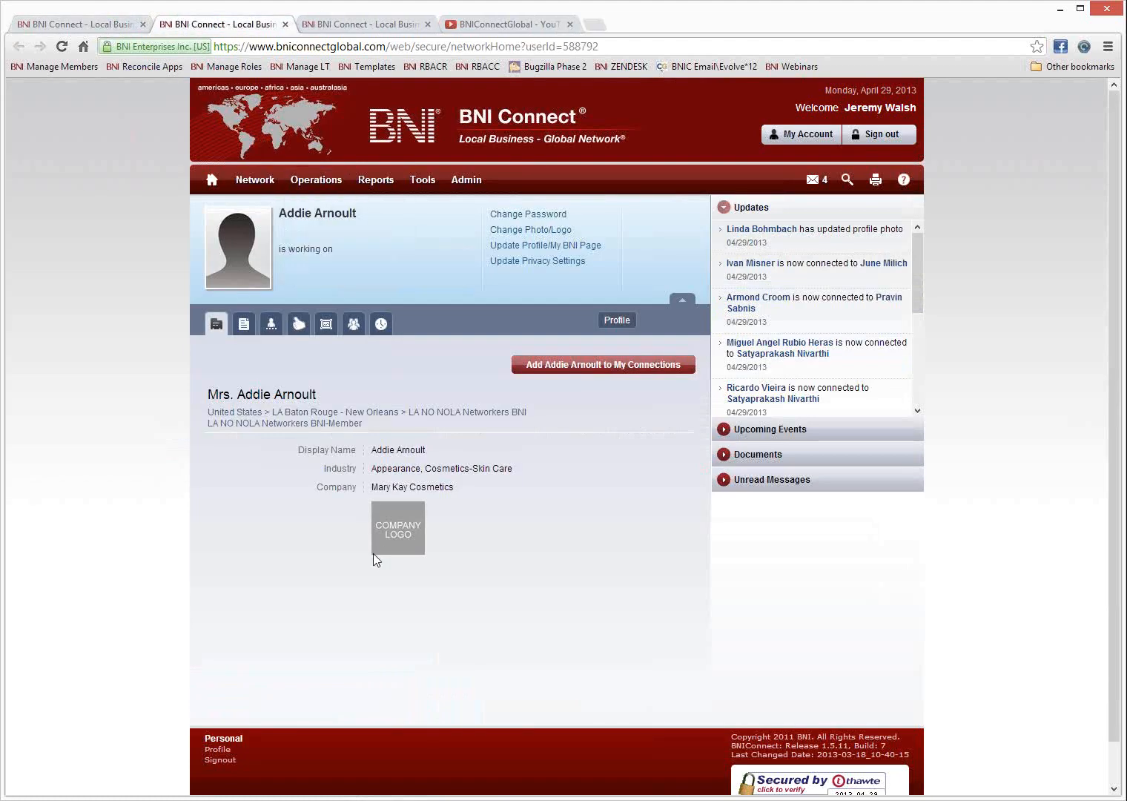
click(284, 25)
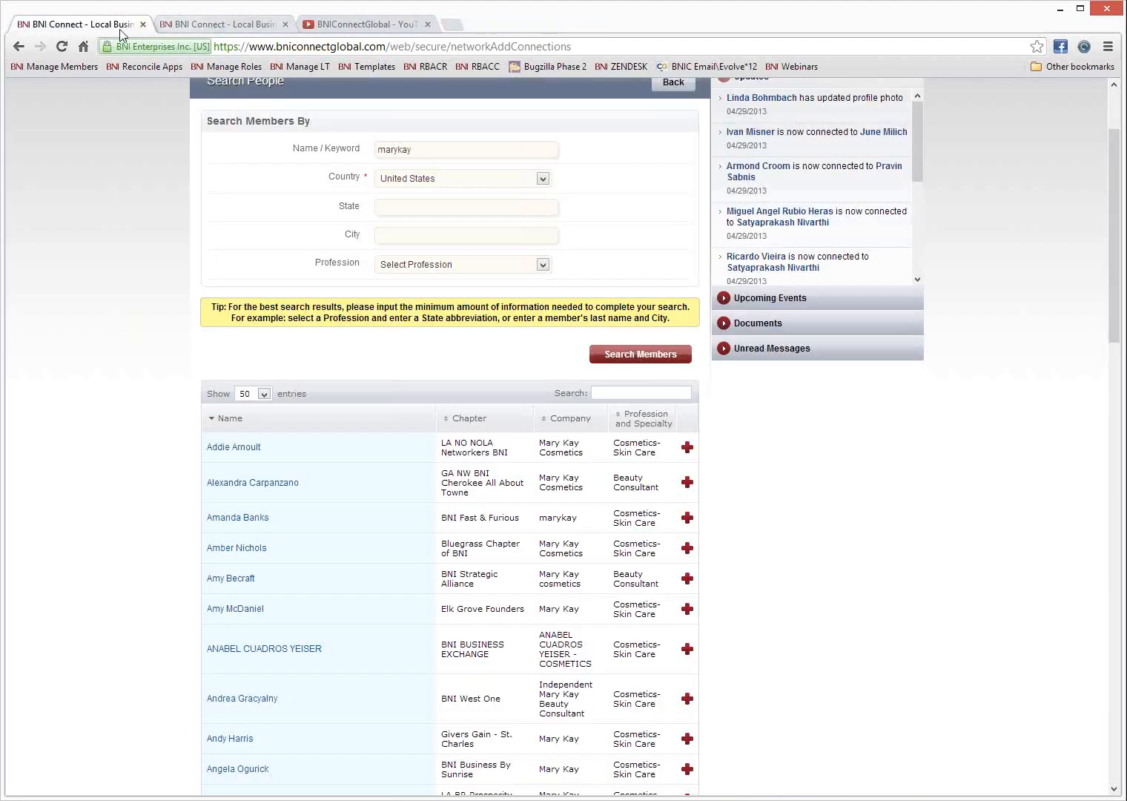
Narrow the marykay member search to the state of Florida and browse the matching members
click(404, 213)
click(641, 359)
scroll(790, 498, down, 3)
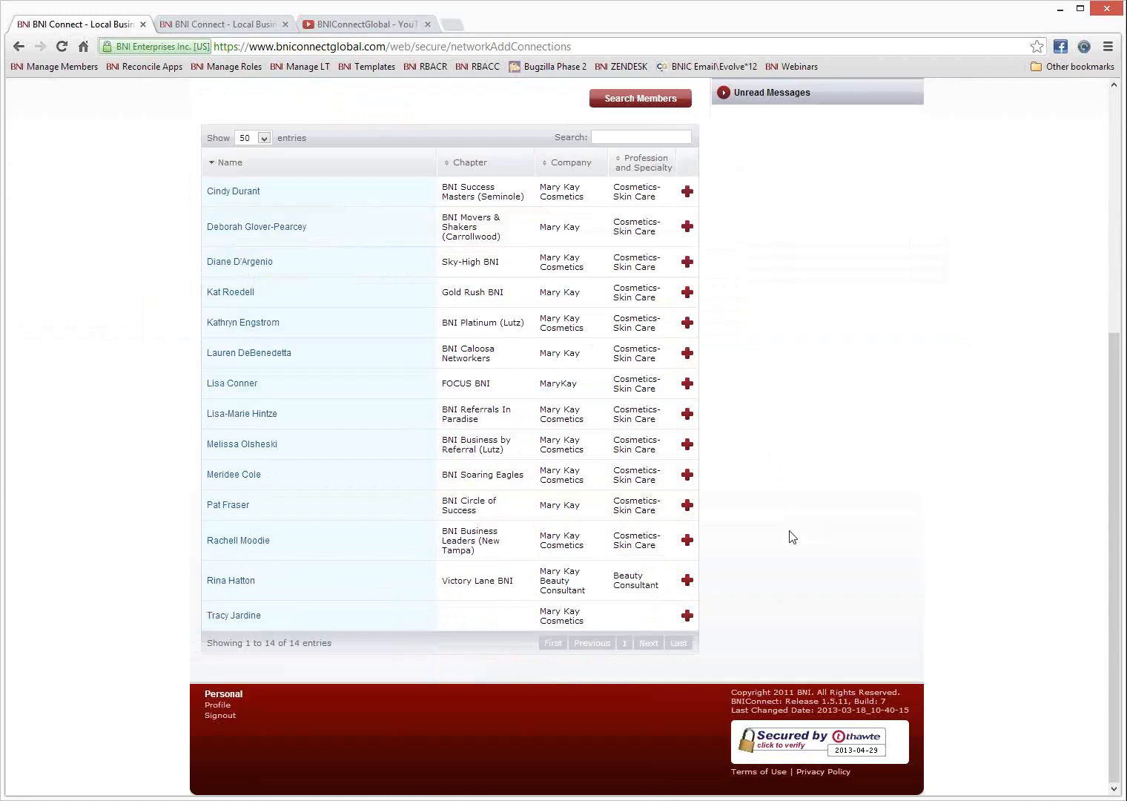
scroll(791, 537, up, 3)
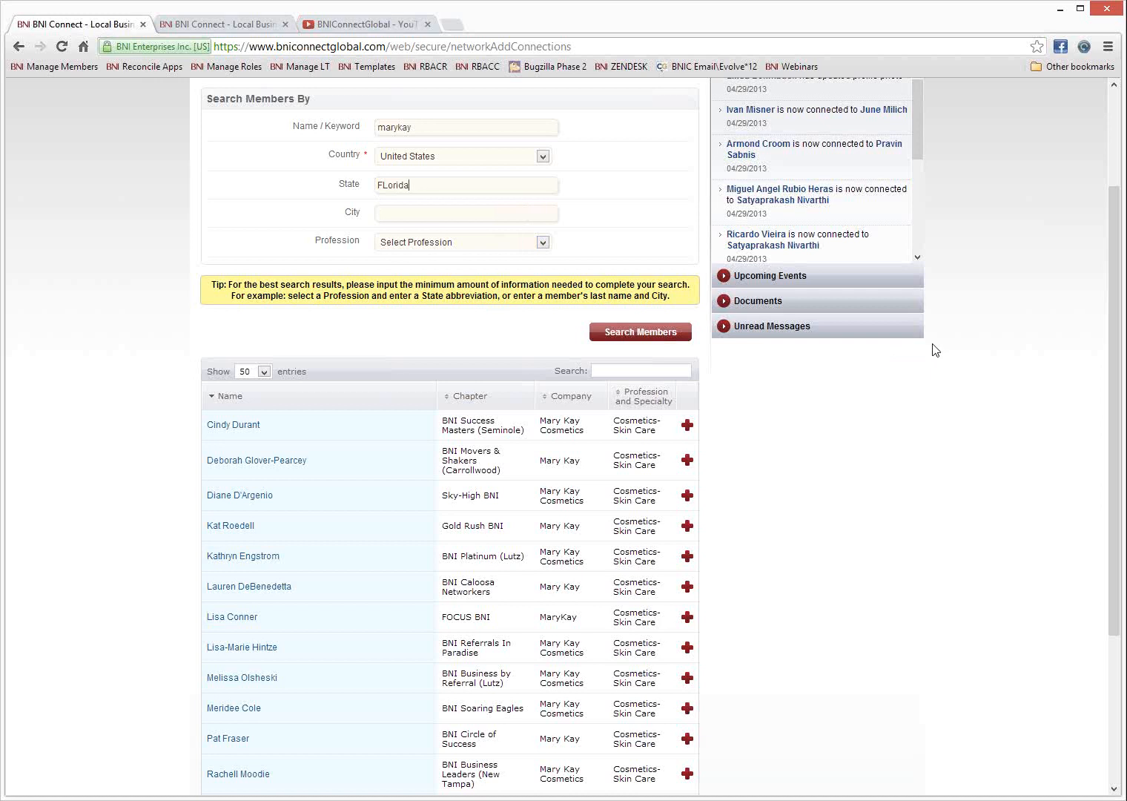
Replace the state with the abbreviation AZ and rerun the marykay member search
key(BackSpace)
key(BackSpace)
key(BackSpace)
key(BackSpace)
key(BackSpace)
click(650, 334)
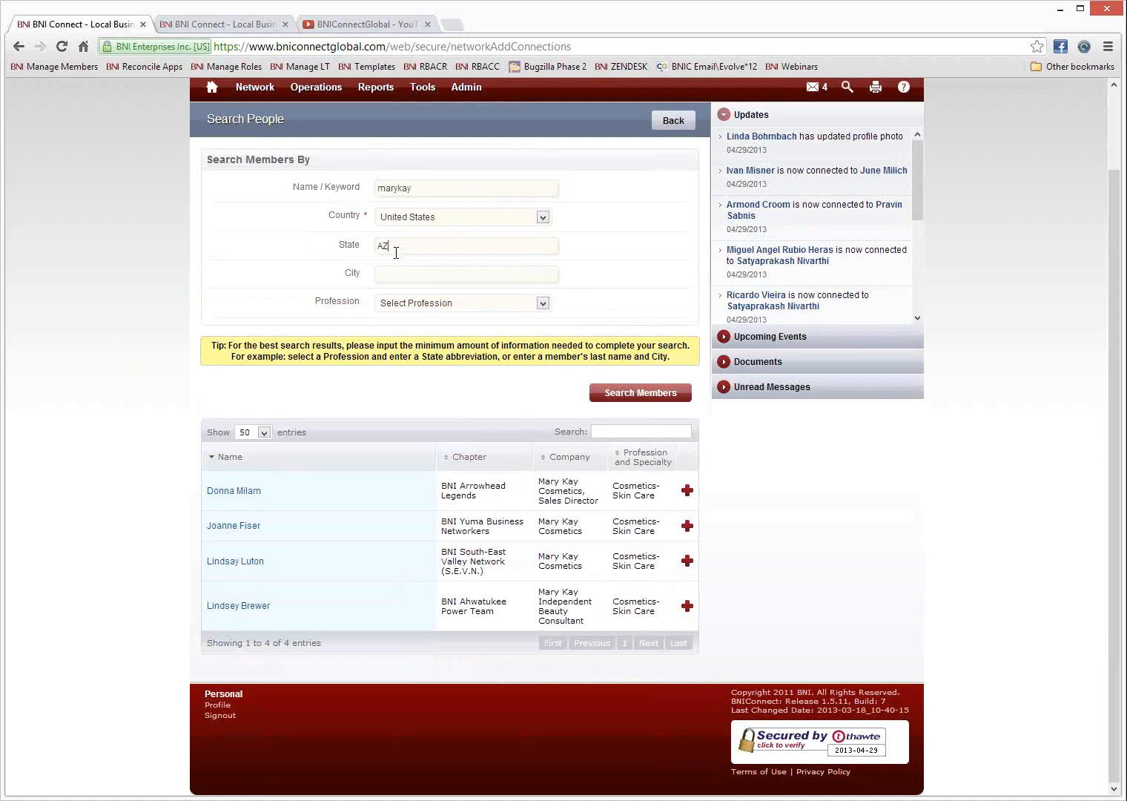
Repeat the marykay member search with the state's full name, Arizona
double_click(395, 246)
text(Arizona)
click(659, 395)
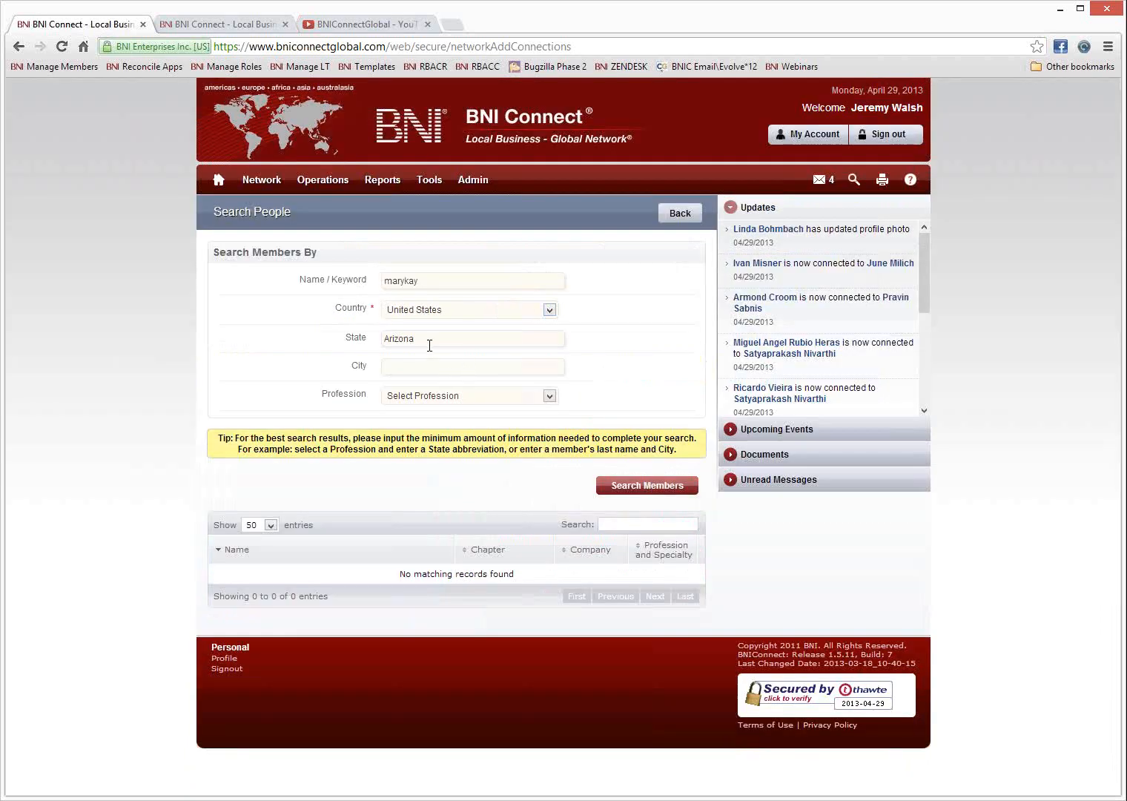
double_click(420, 338)
key(BackSpace)
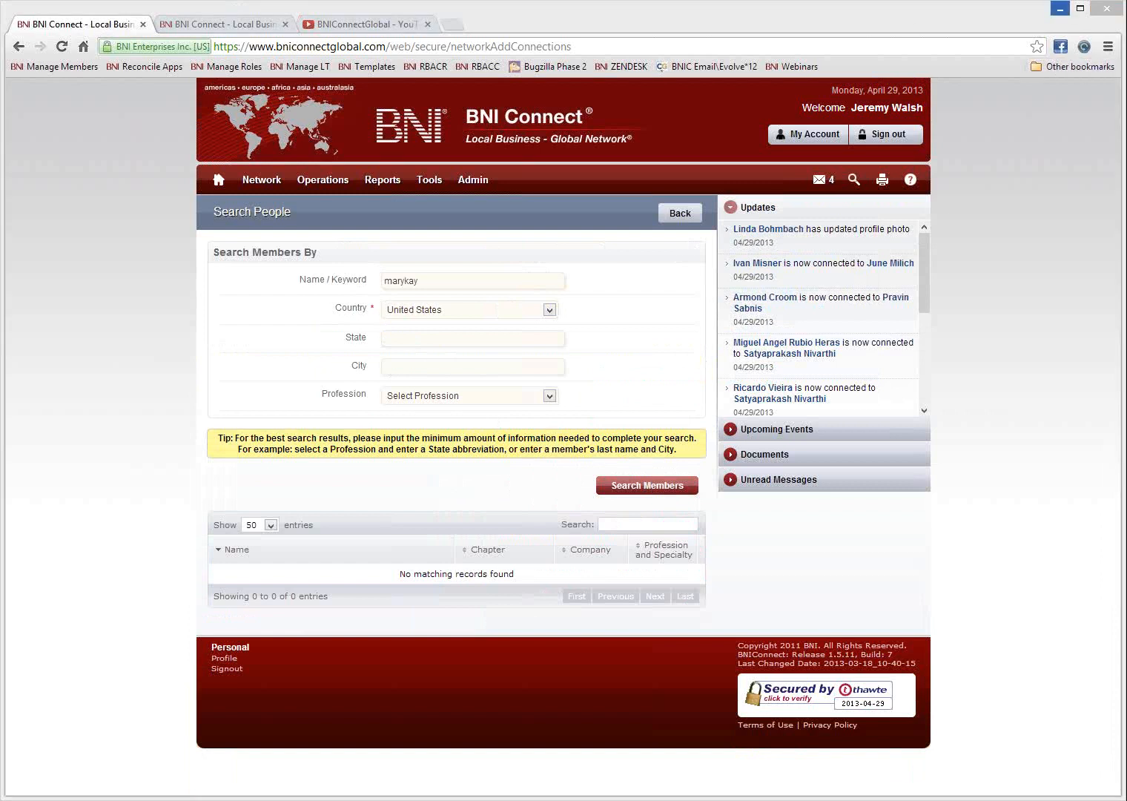
double_click(424, 285)
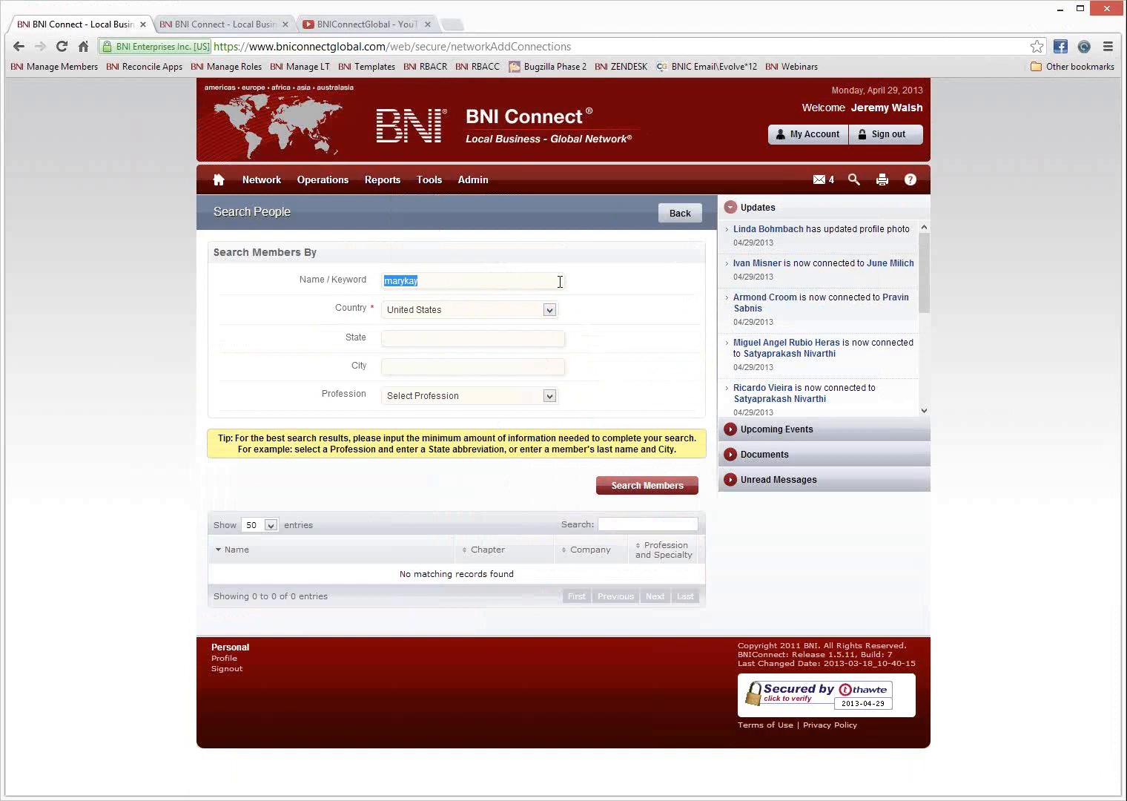
text(@marykay.com)
click(617, 495)
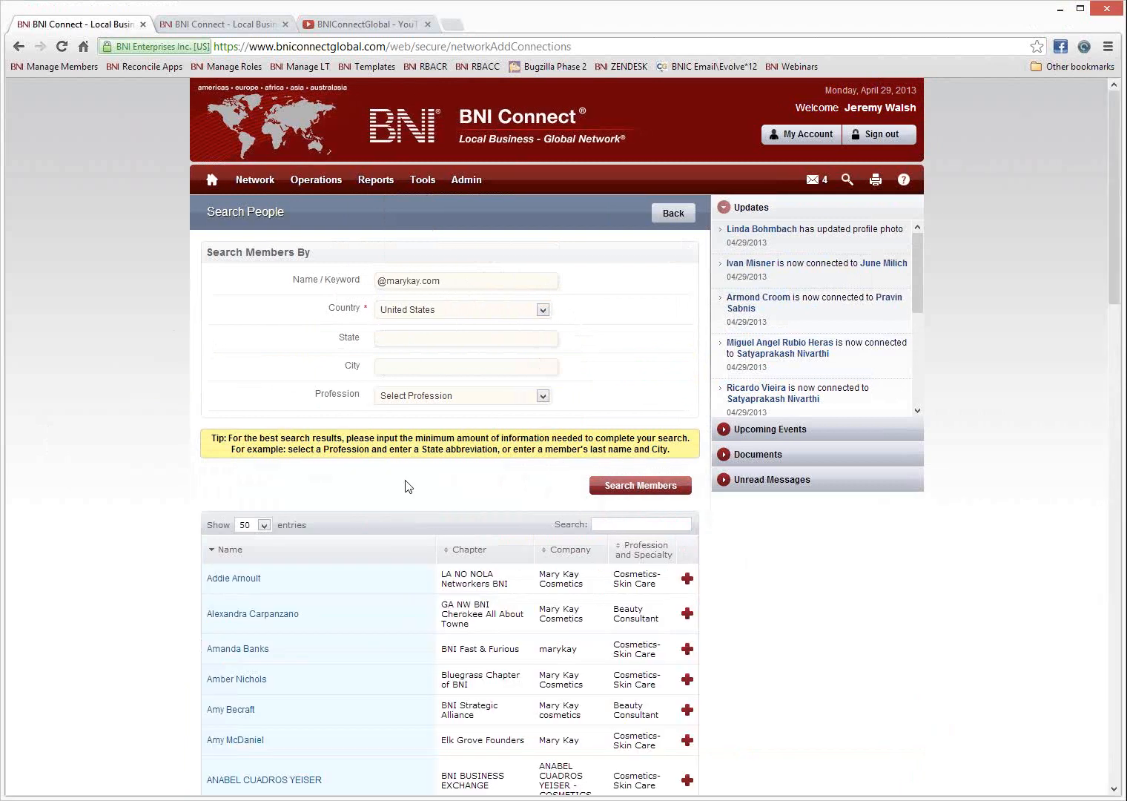
scroll(397, 548, down, 20)
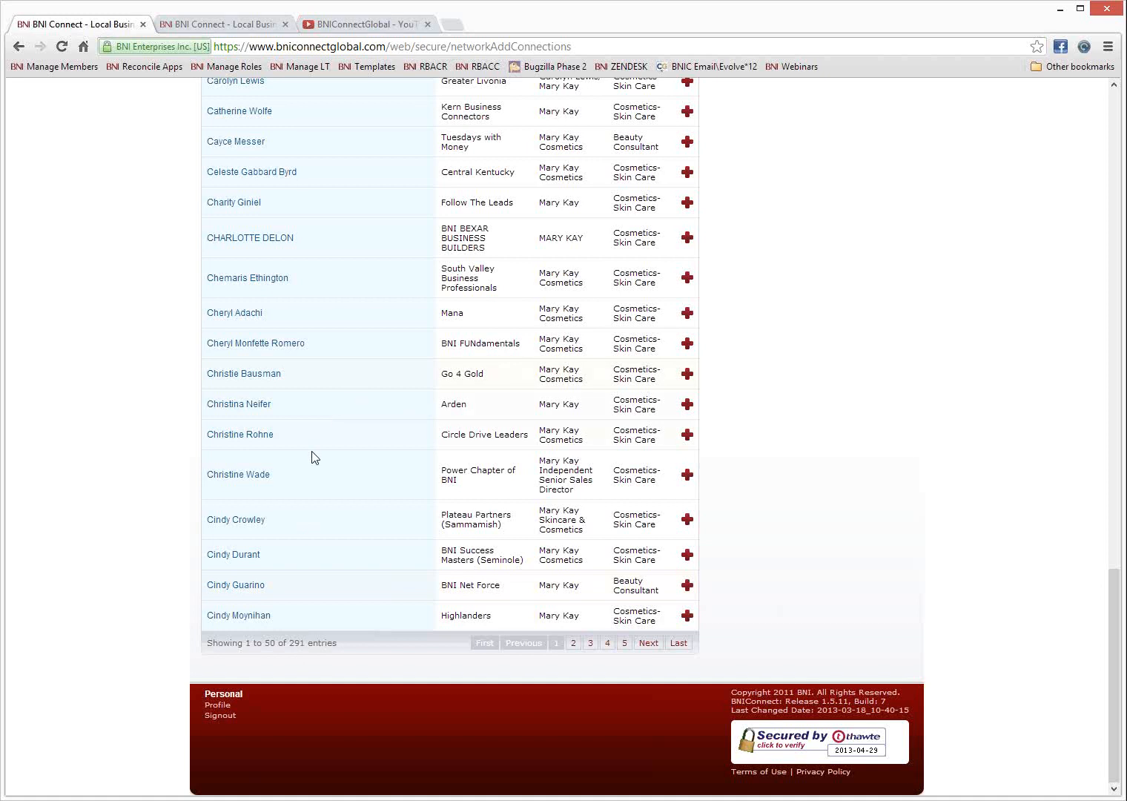
scroll(312, 458, up, 20)
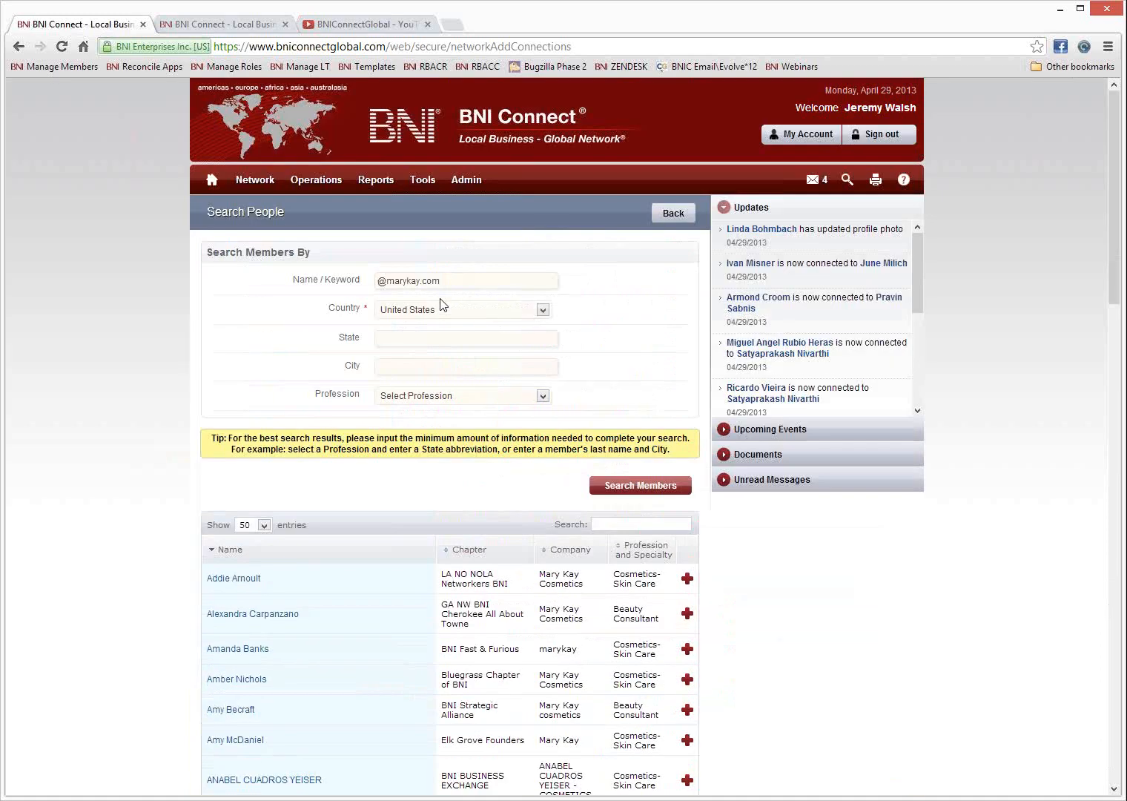
drag(445, 282, 206, 261)
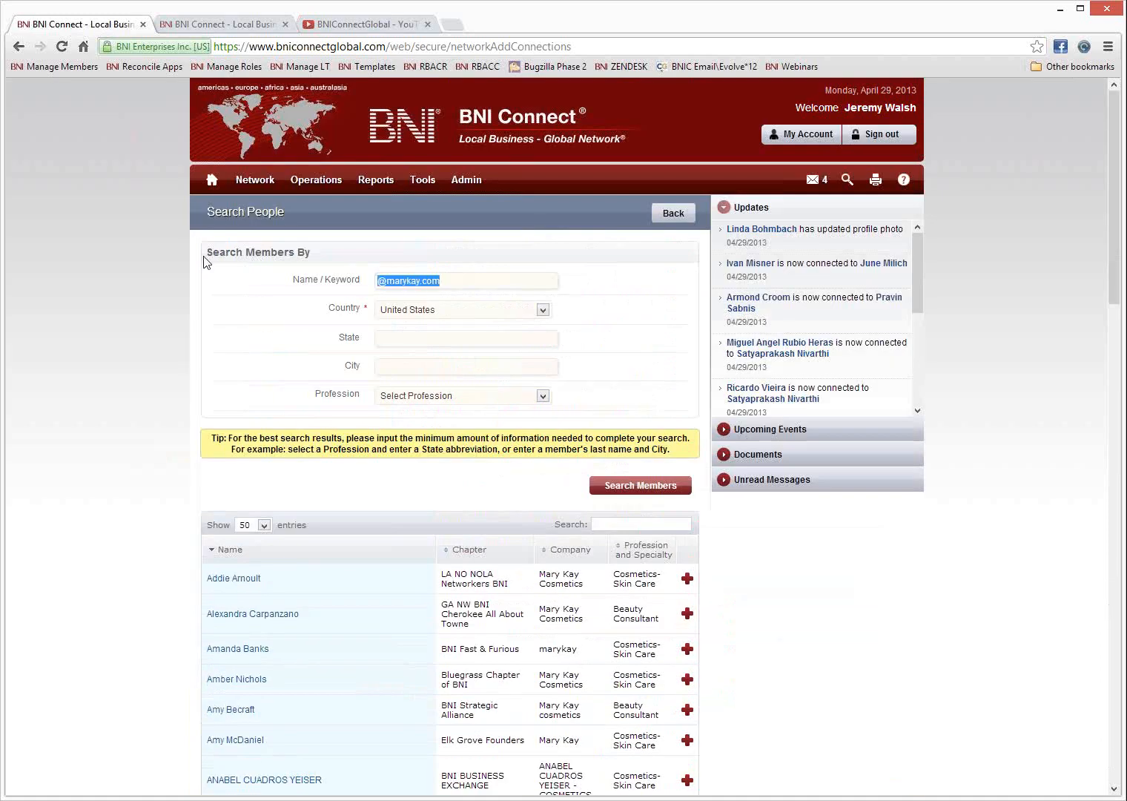
text(@edwardjones.com)
click(651, 488)
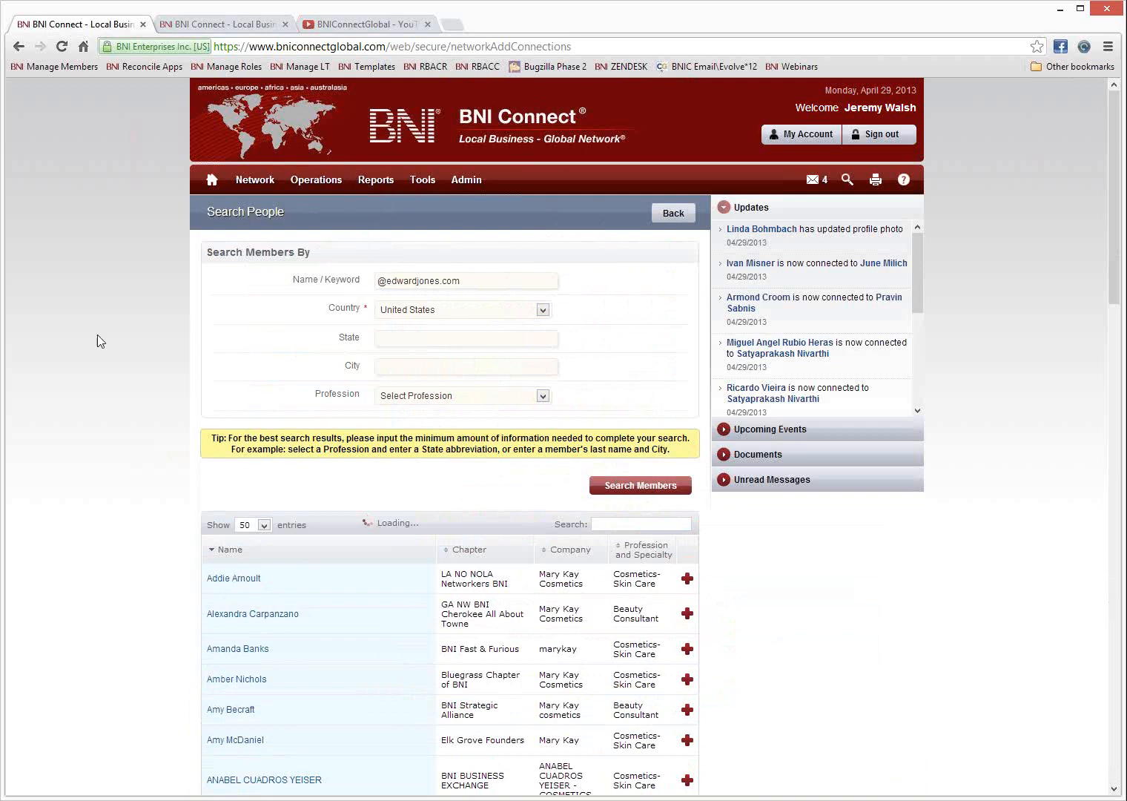
scroll(729, 698, down, 5)
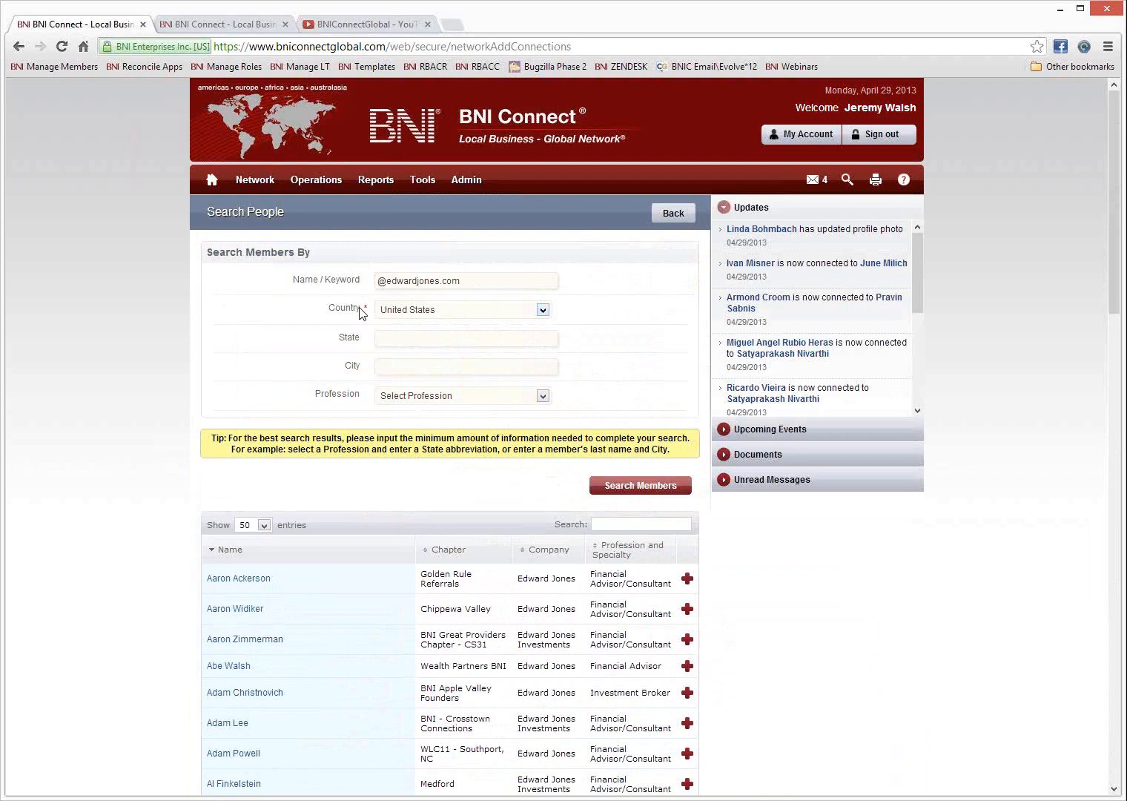
scroll(265, 528, down, 6)
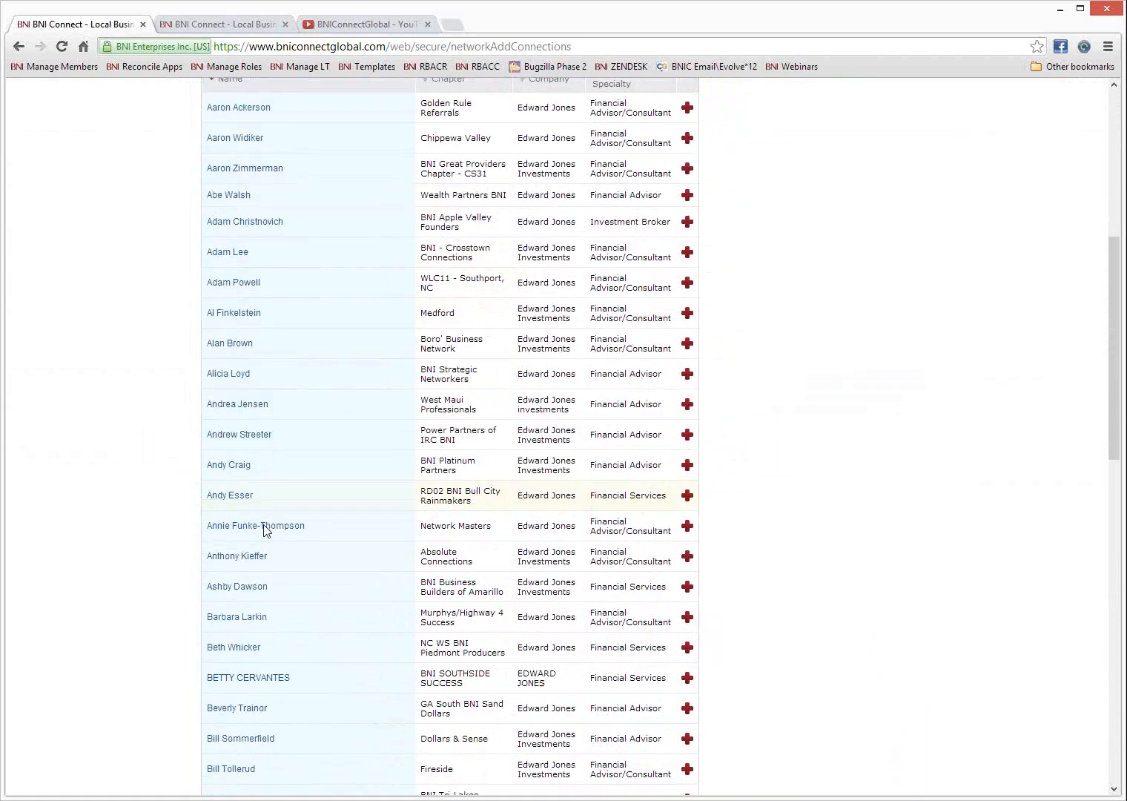
scroll(263, 528, down, 3)
scroll(261, 504, up, 9)
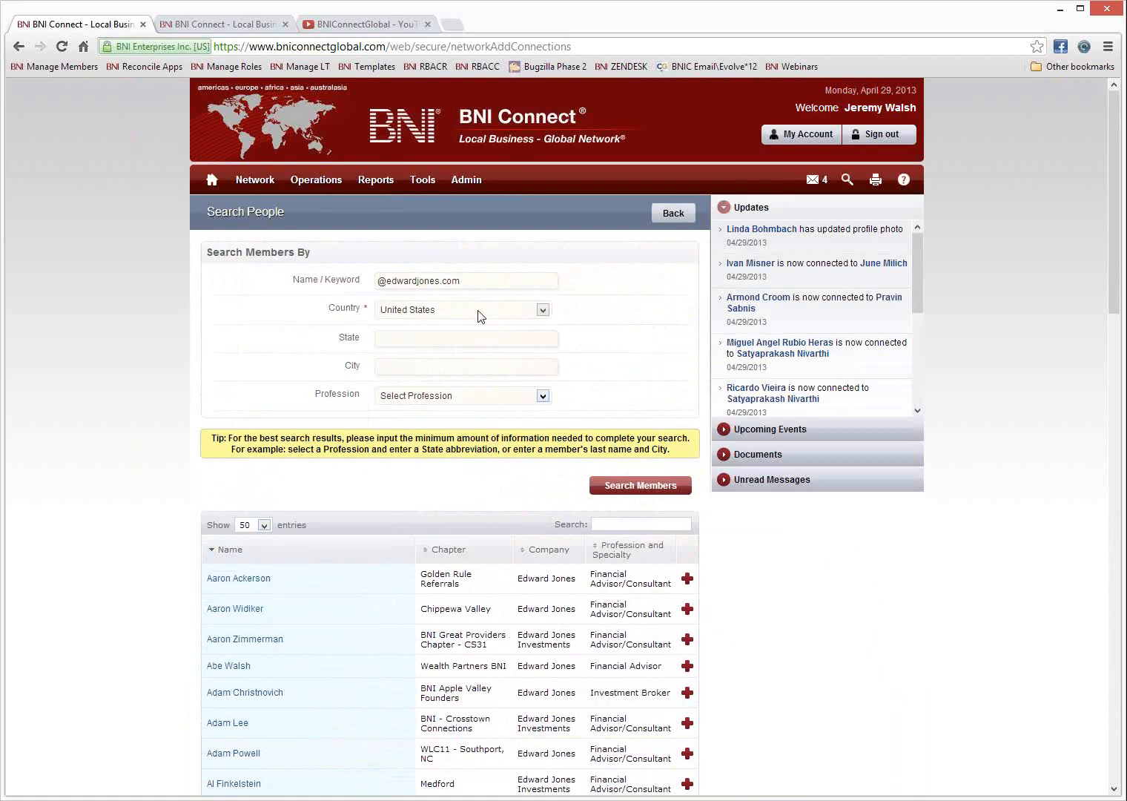
drag(478, 280, 106, 276)
key(BackSpace)
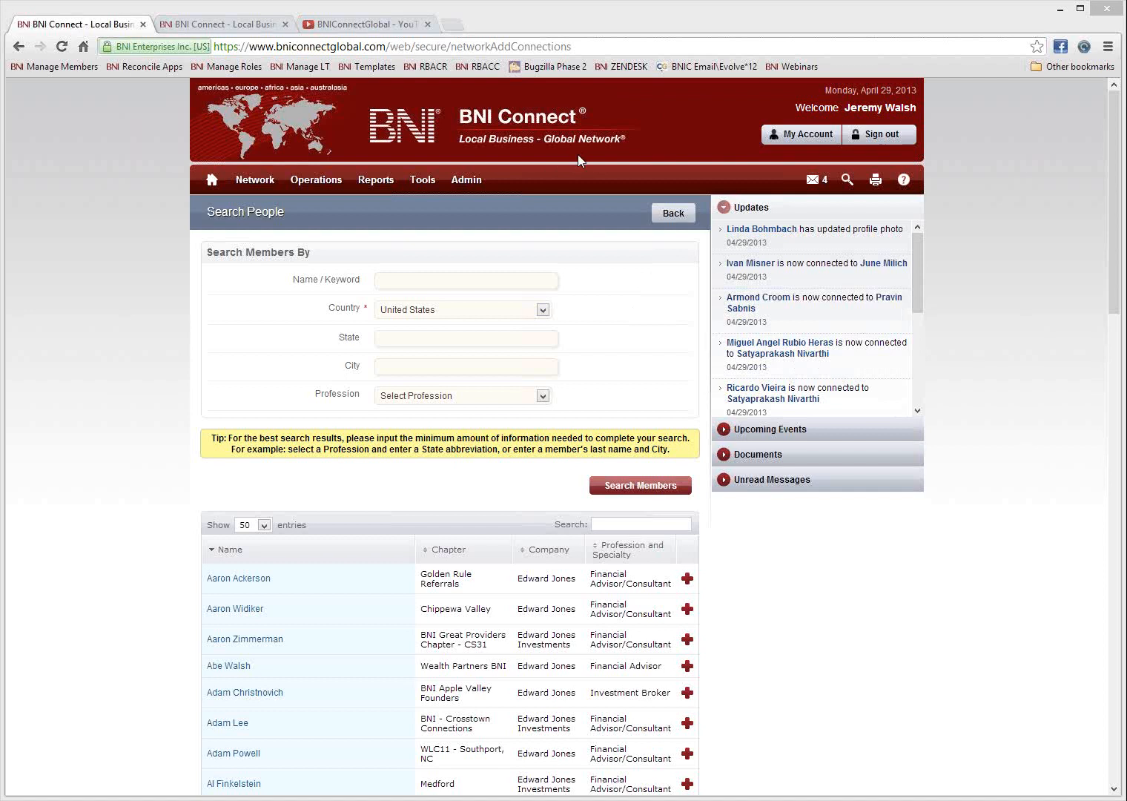
Open the BNI Connect Global Support site from BNI Connect's help and review the upcoming webinars schedule
mouse_move(467, 179)
click(903, 183)
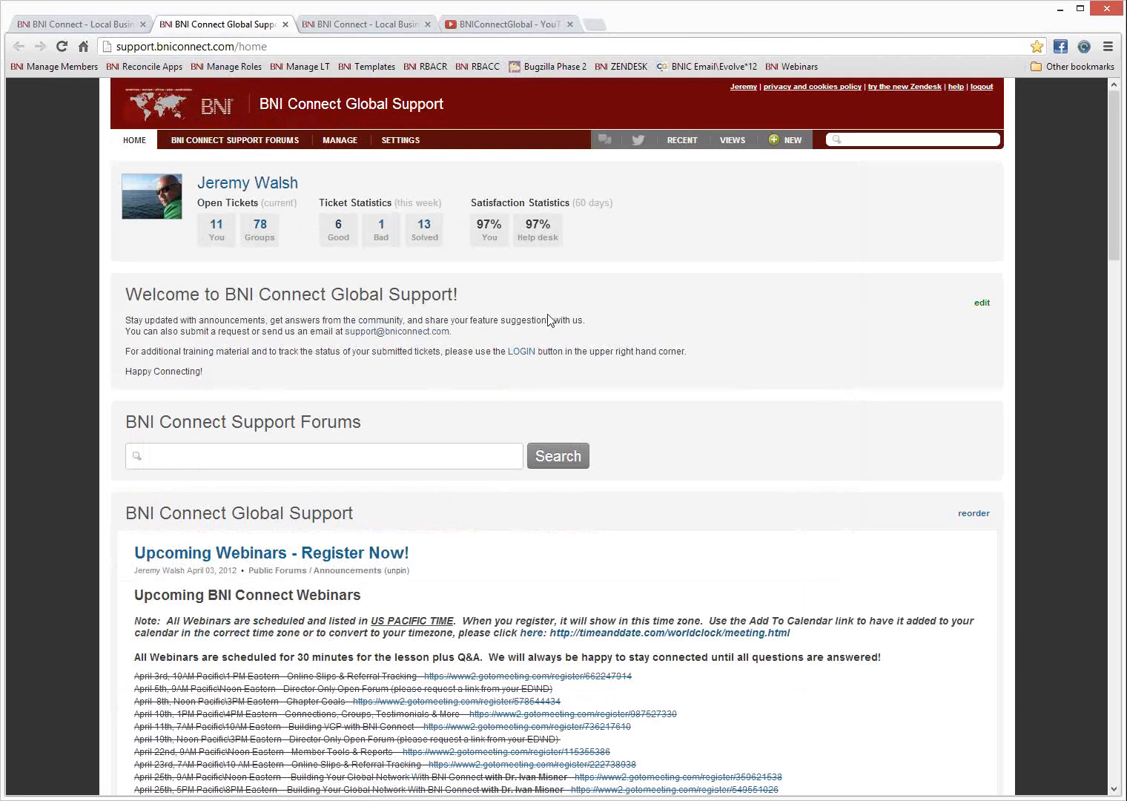
scroll(551, 320, down, 3)
scroll(552, 321, down, 2)
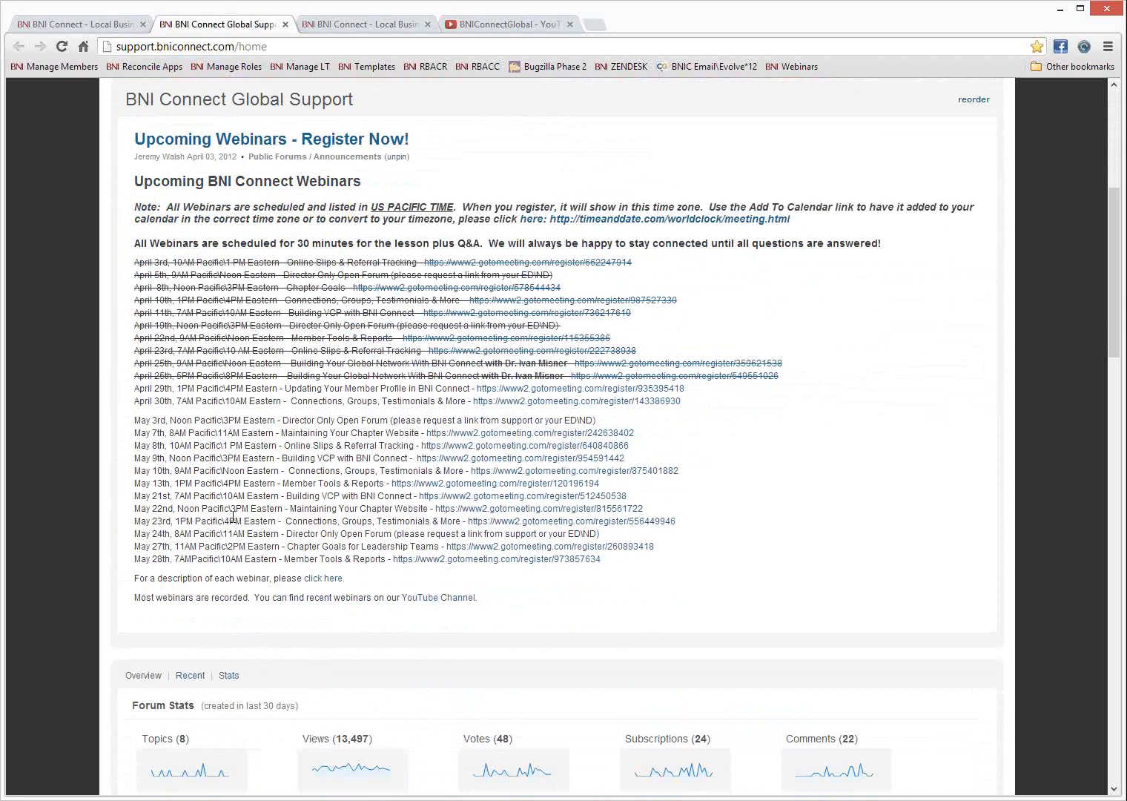
Load facebook.com/BNIConnectGlobal in the support site's browser tab and browse the page's posts
double_click(364, 41)
click(364, 40)
text(face)
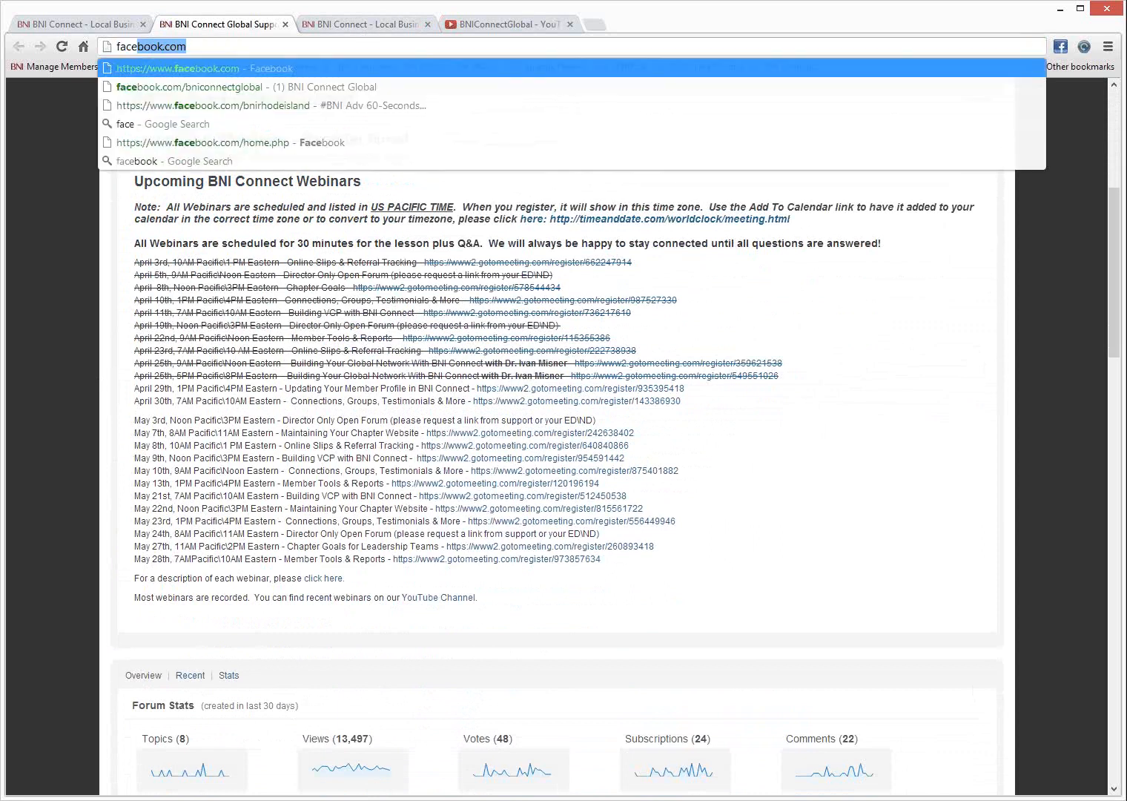
key(Return)
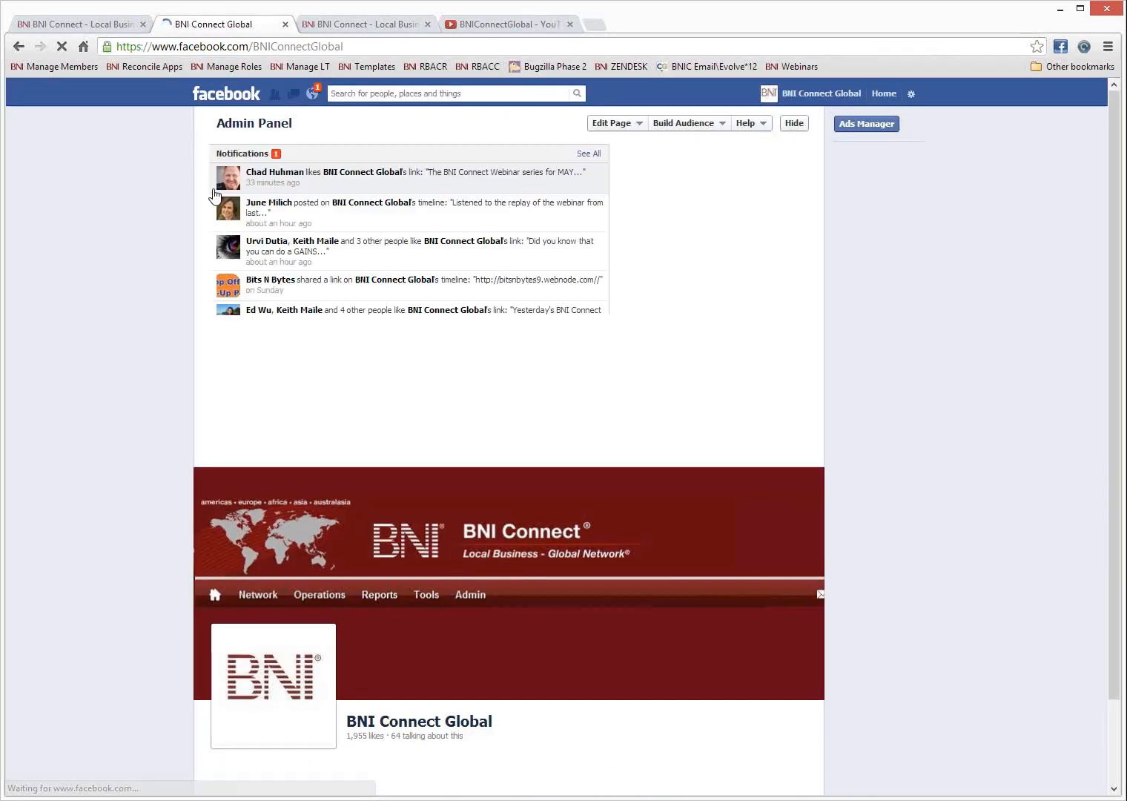
scroll(885, 357, down, 7)
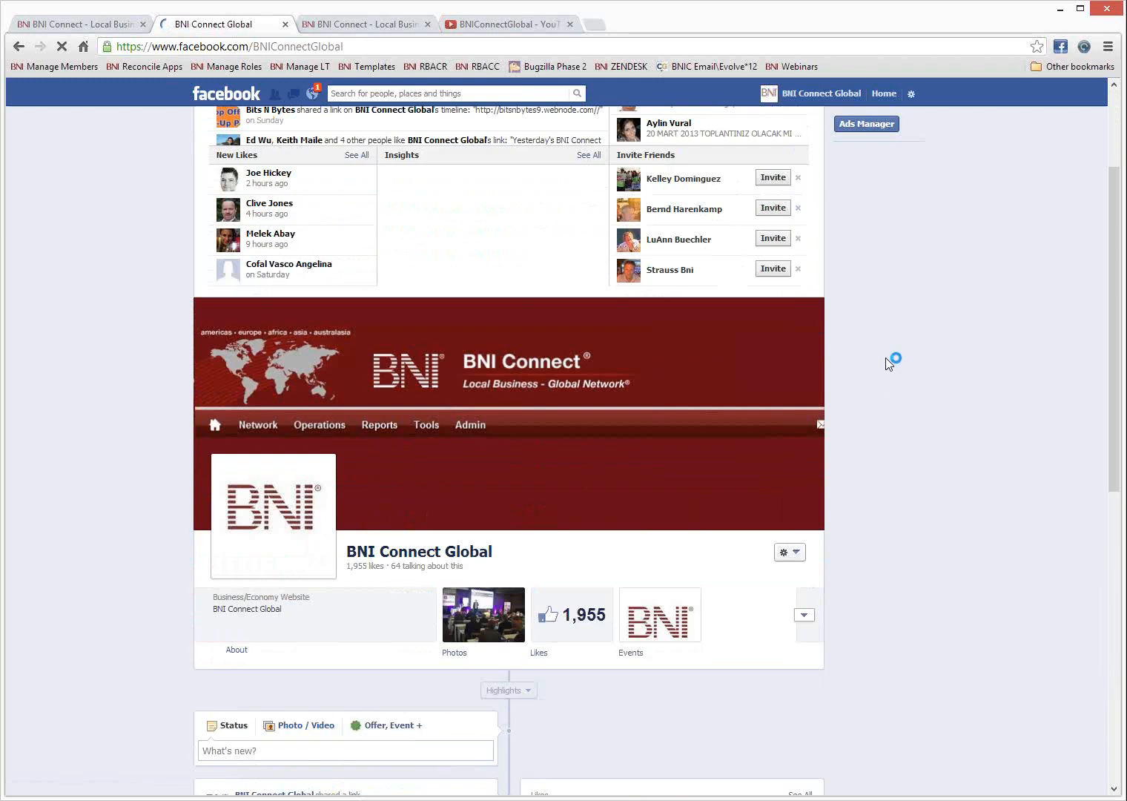
scroll(820, 367, down, 6)
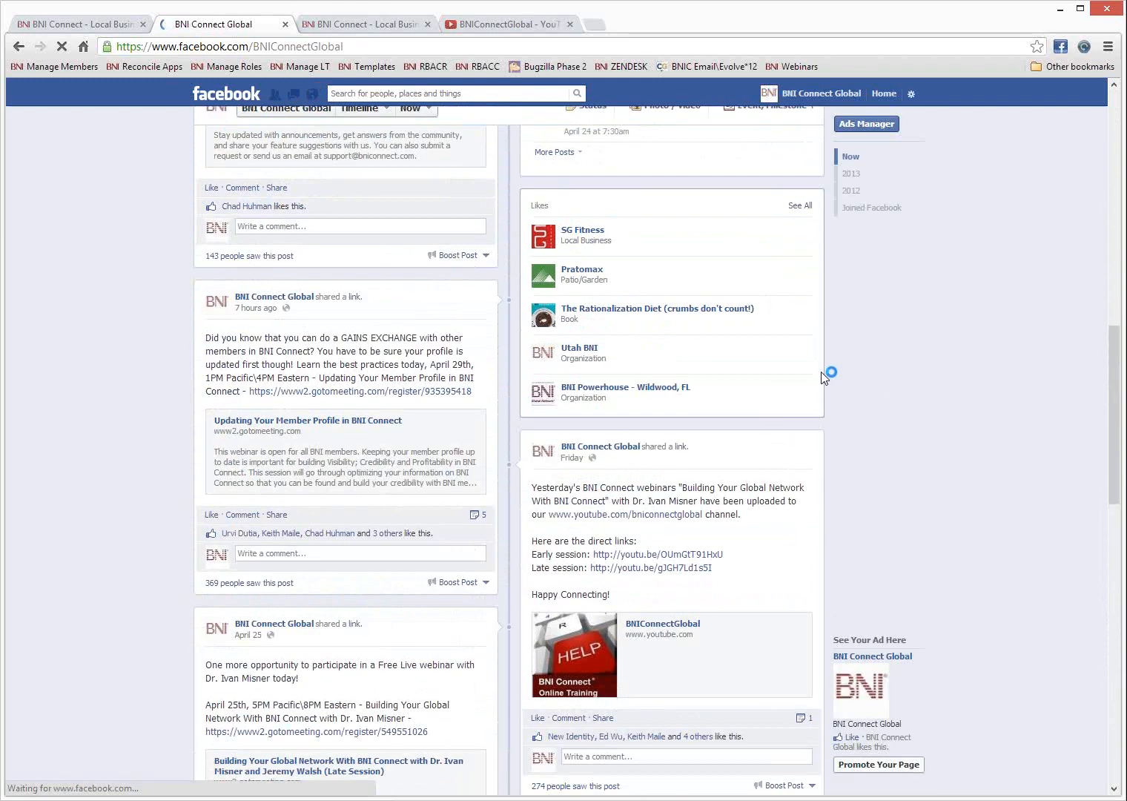
Load youtube.com/bniconnectglobal in place of the Facebook page and browse the channel's uploaded videos
scroll(821, 378, up, 3)
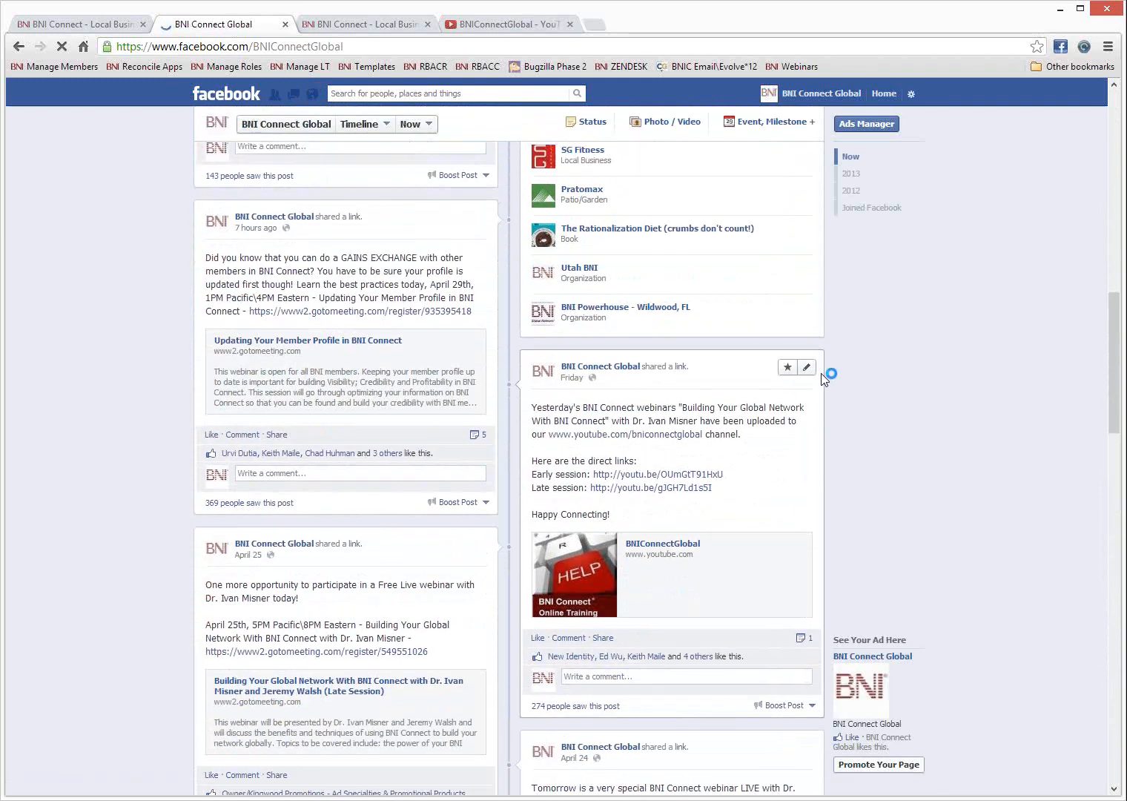
scroll(819, 375, up, 3)
scroll(820, 376, down, 3)
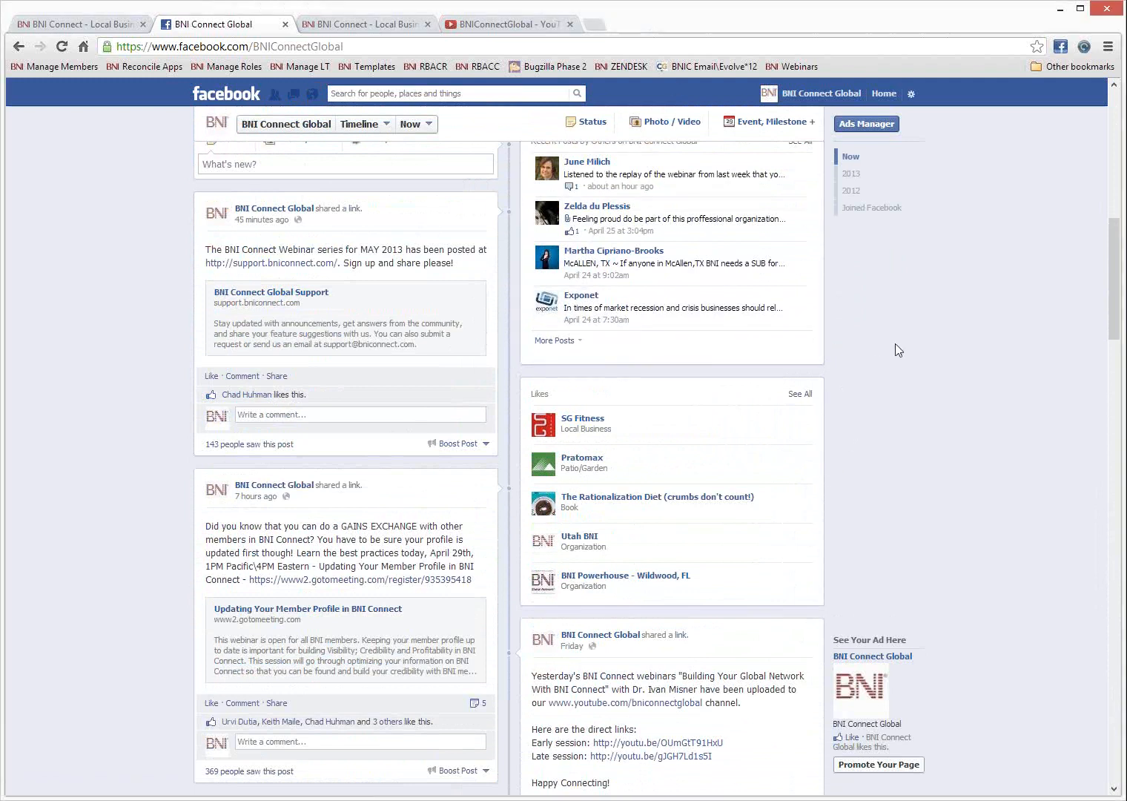
scroll(895, 344, up, 10)
click(298, 47)
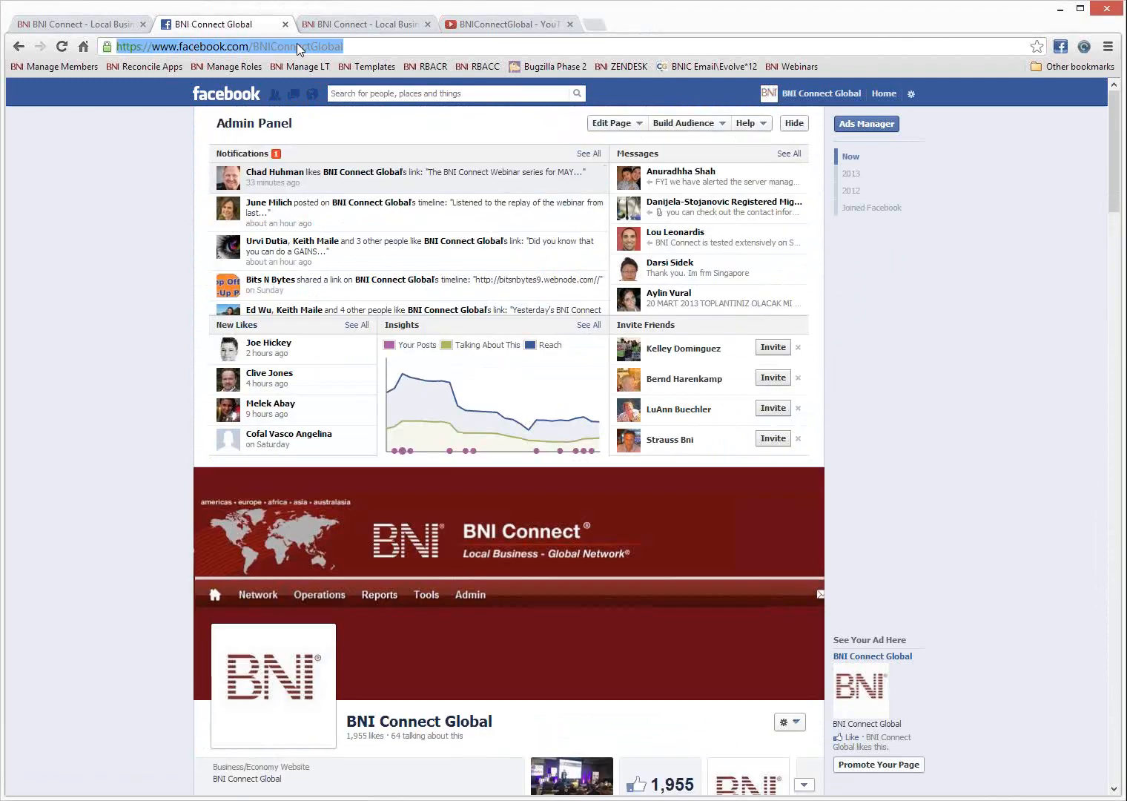
text(youtube.com/bniconnectglobal)
key(Return)
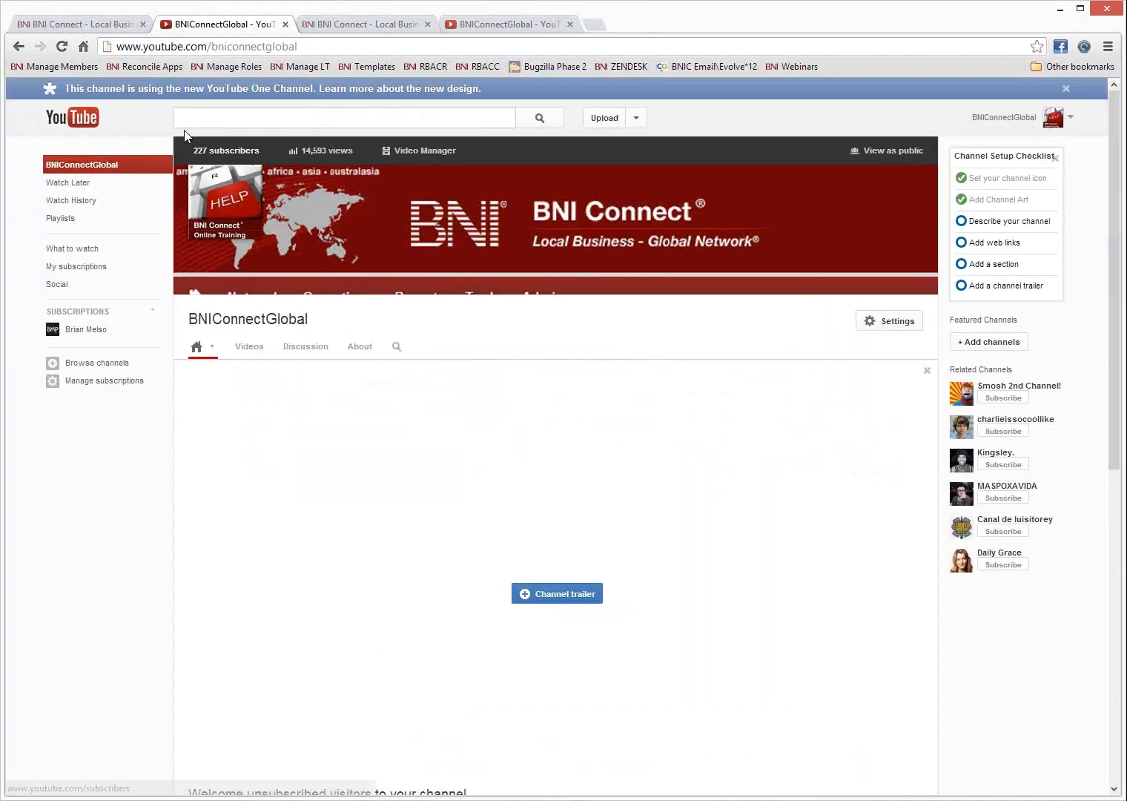
click(257, 349)
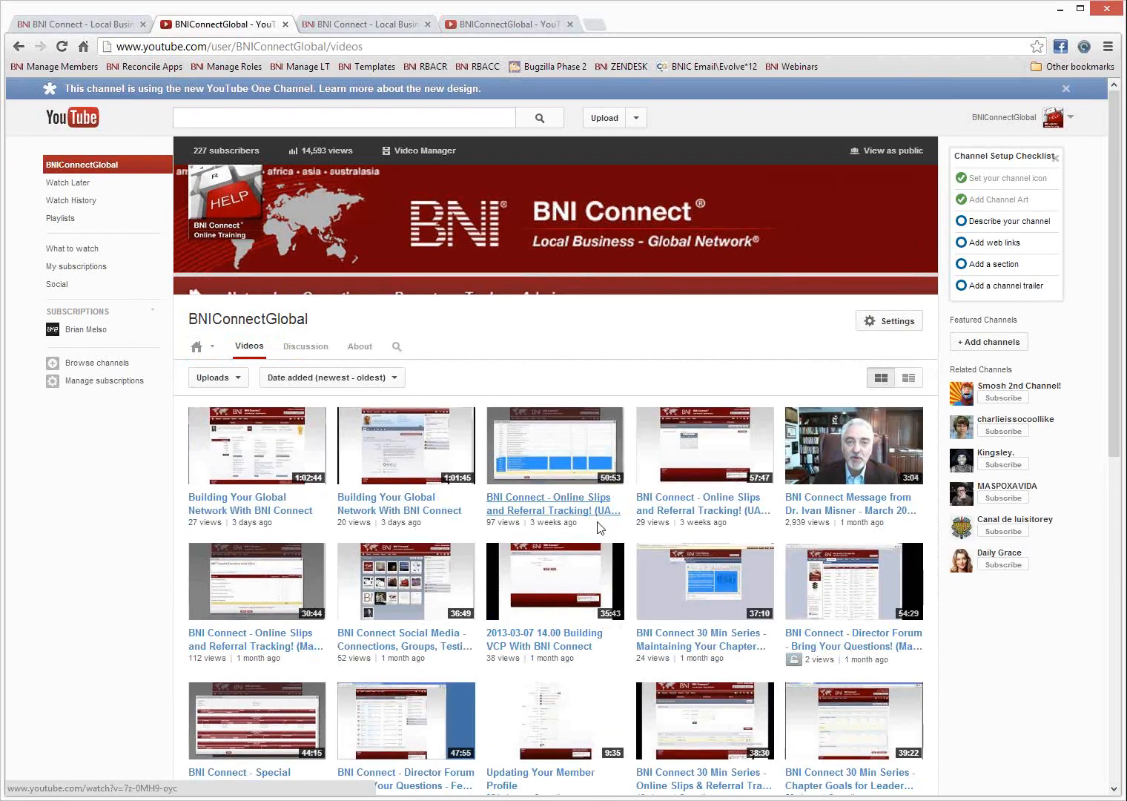
scroll(585, 566, down, 2)
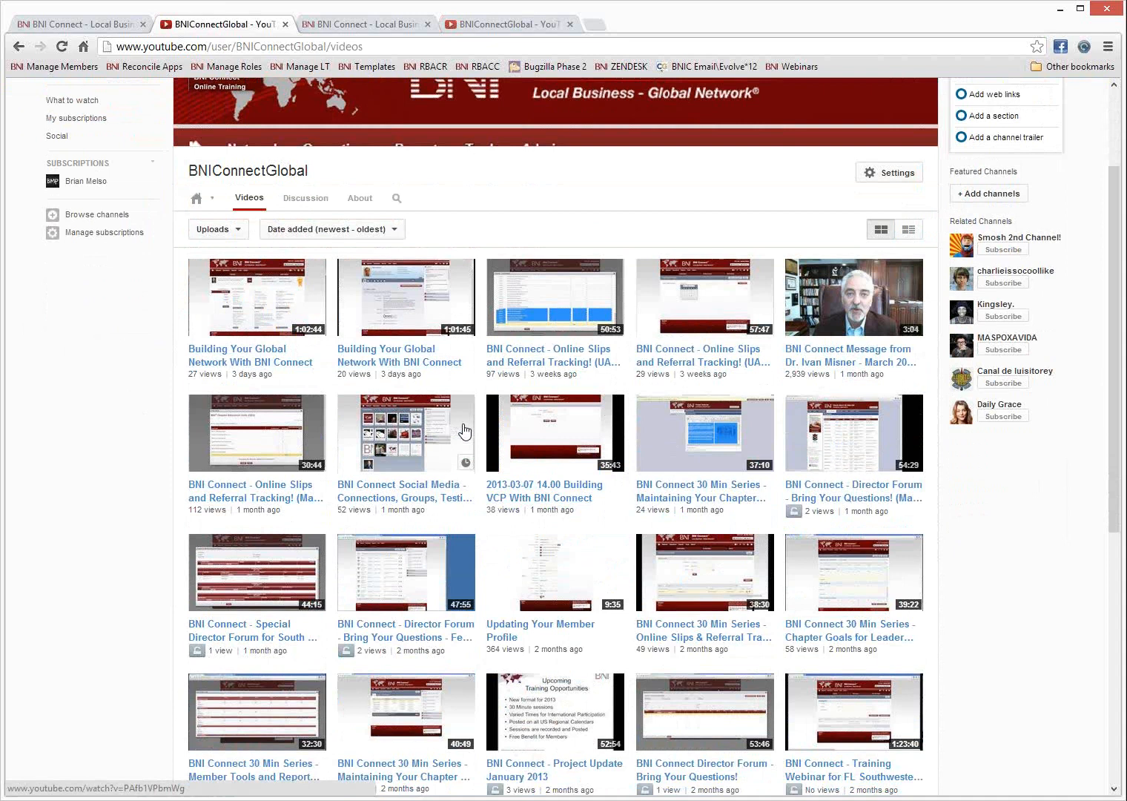
scroll(426, 426, up, 2)
Return to support.bniconnect.com and open the Webinars forum in the Trainings category
click(288, 47)
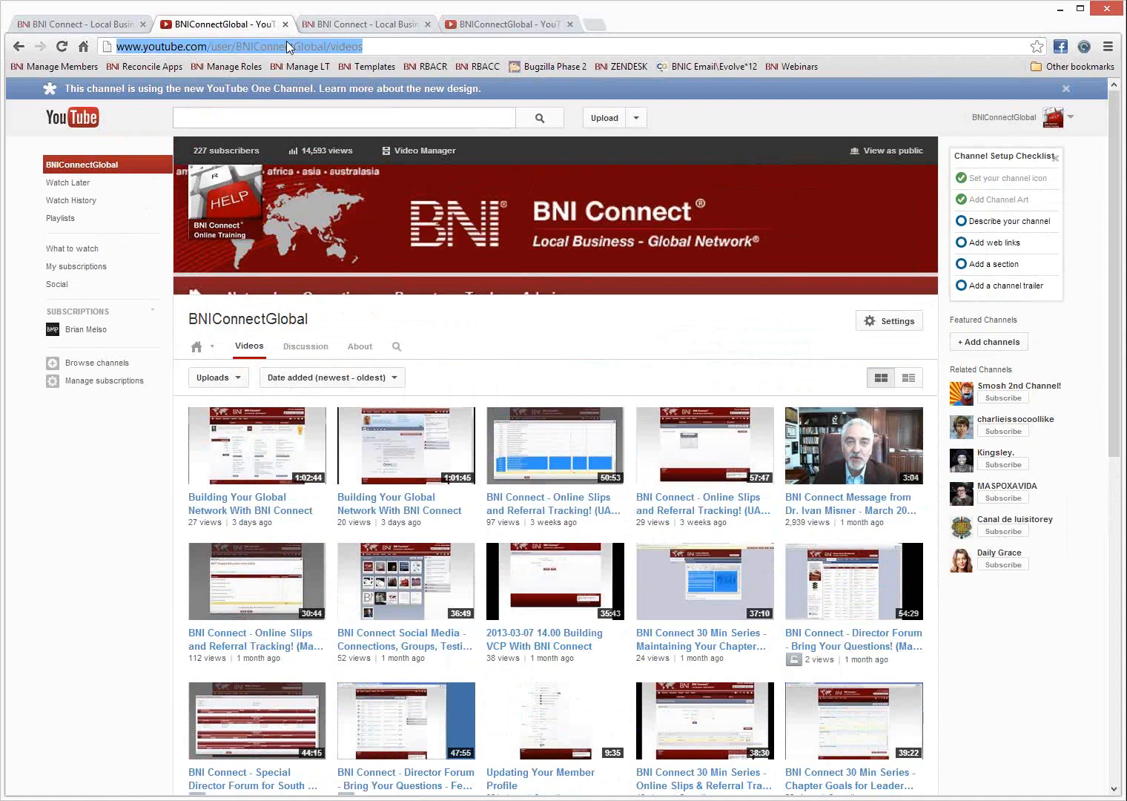
text(support.bniconnect.com)
key(Return)
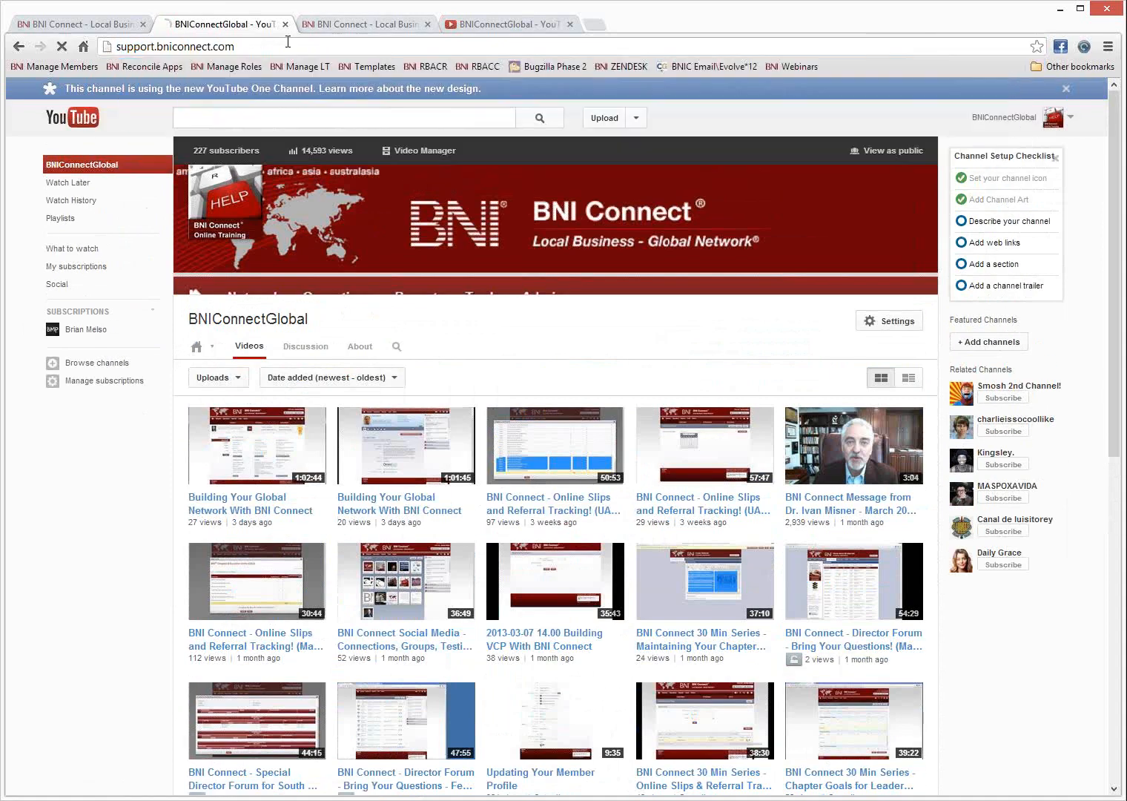
scroll(660, 347, down, 7)
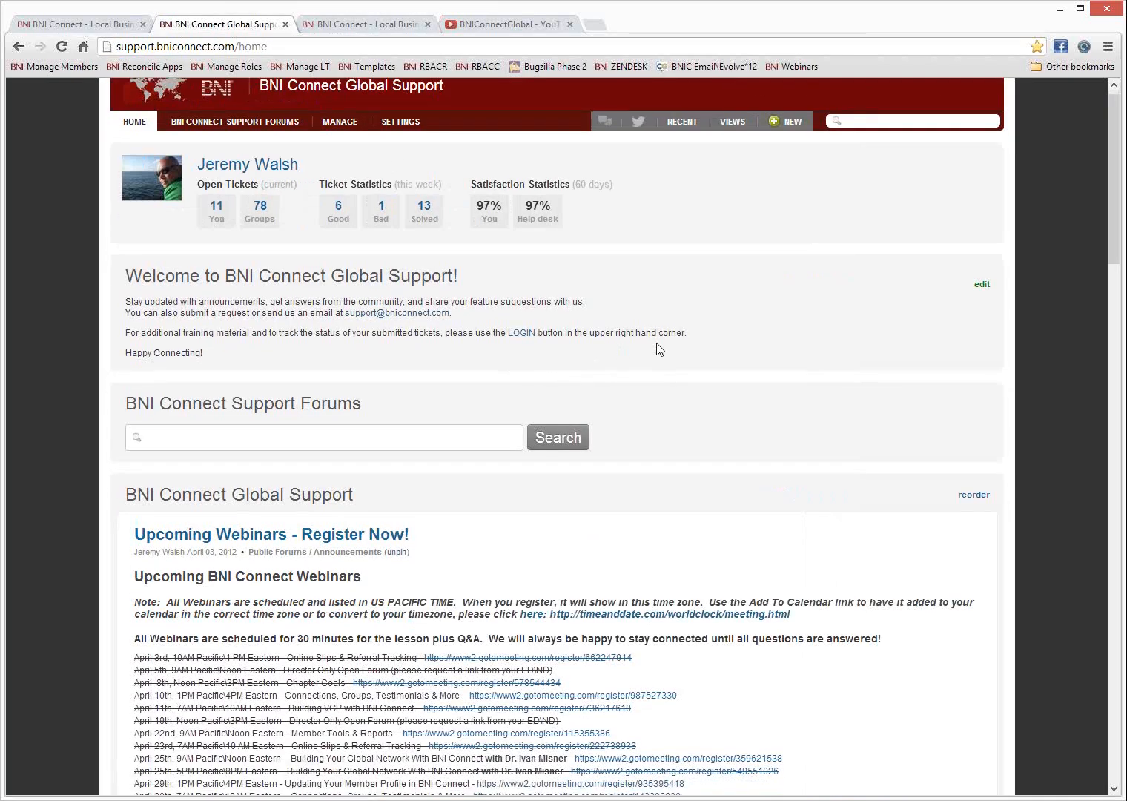
scroll(656, 347, down, 20)
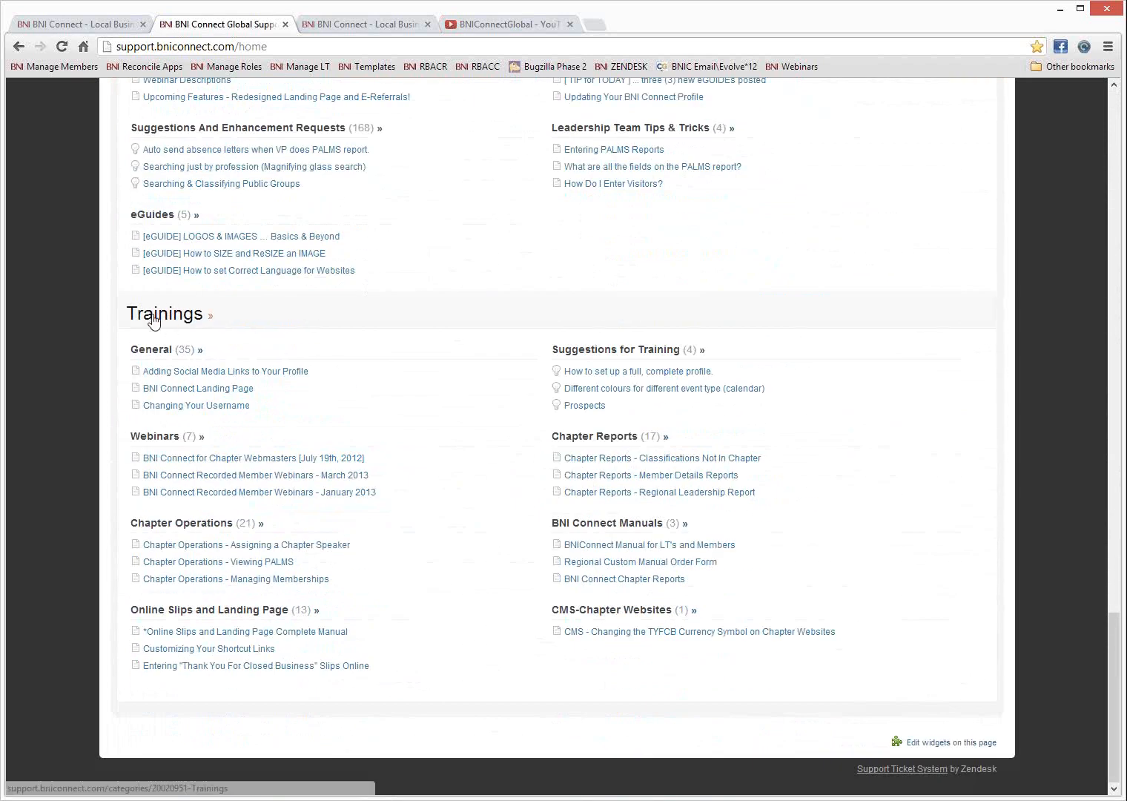
click(155, 437)
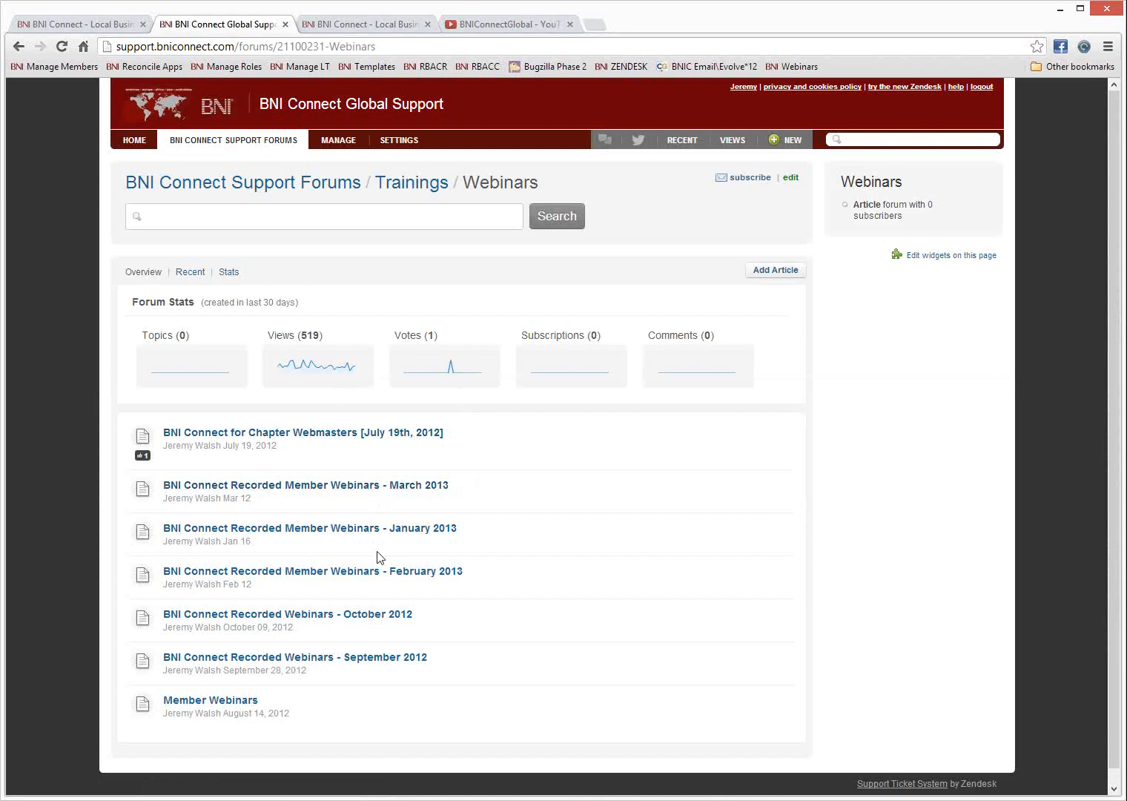
Open the "BNI Connect Recorded Member Webinars - March 2013" article and browse its recorded webinars
click(364, 486)
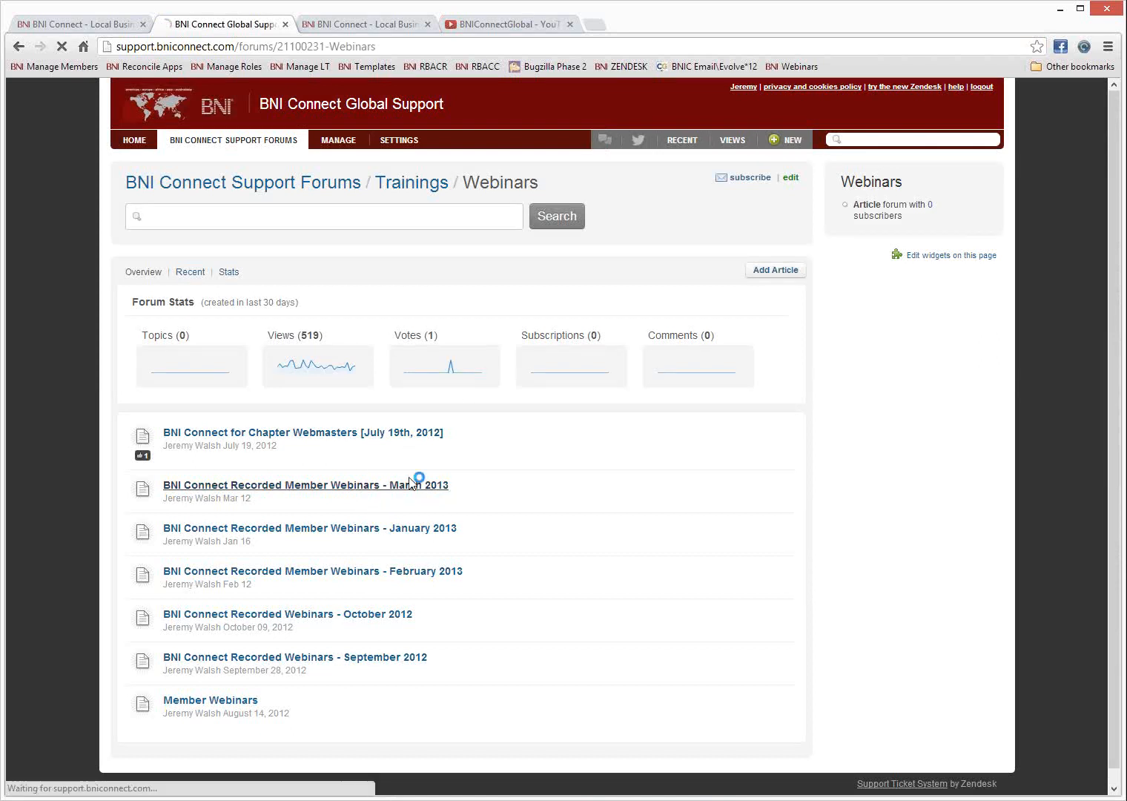
scroll(506, 389, down, 6)
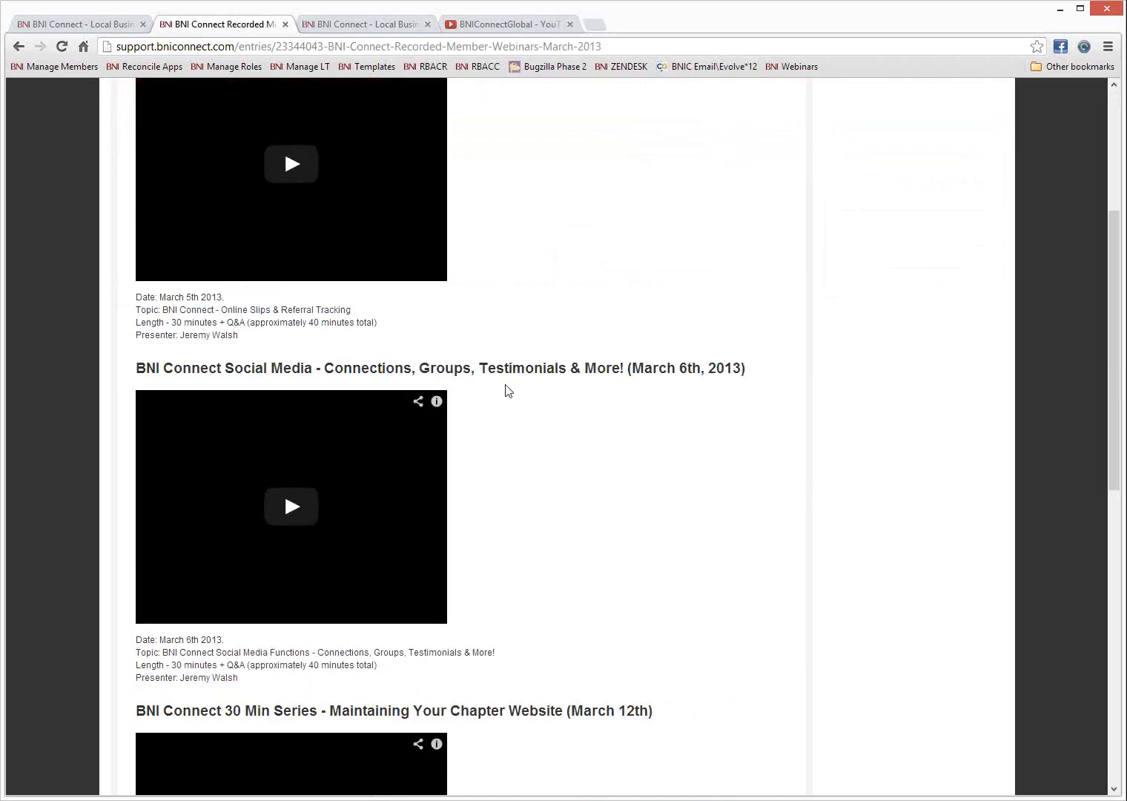
scroll(517, 371, down, 6)
scroll(517, 371, up, 12)
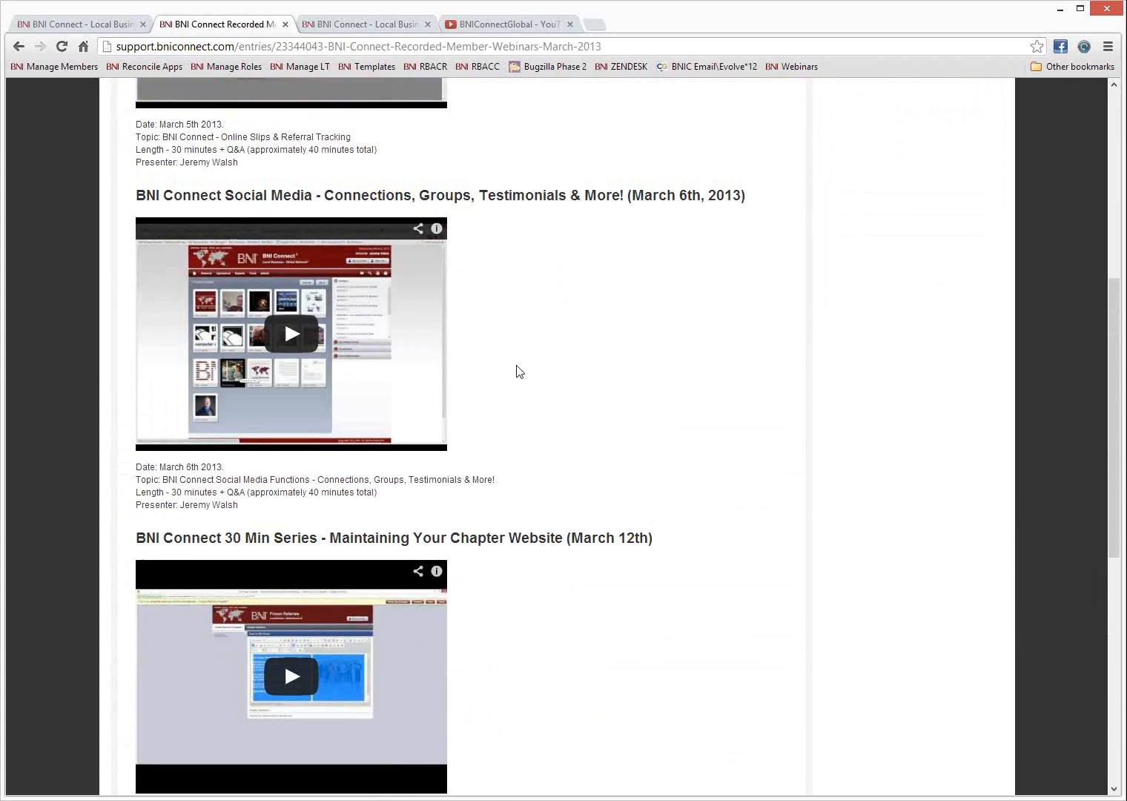